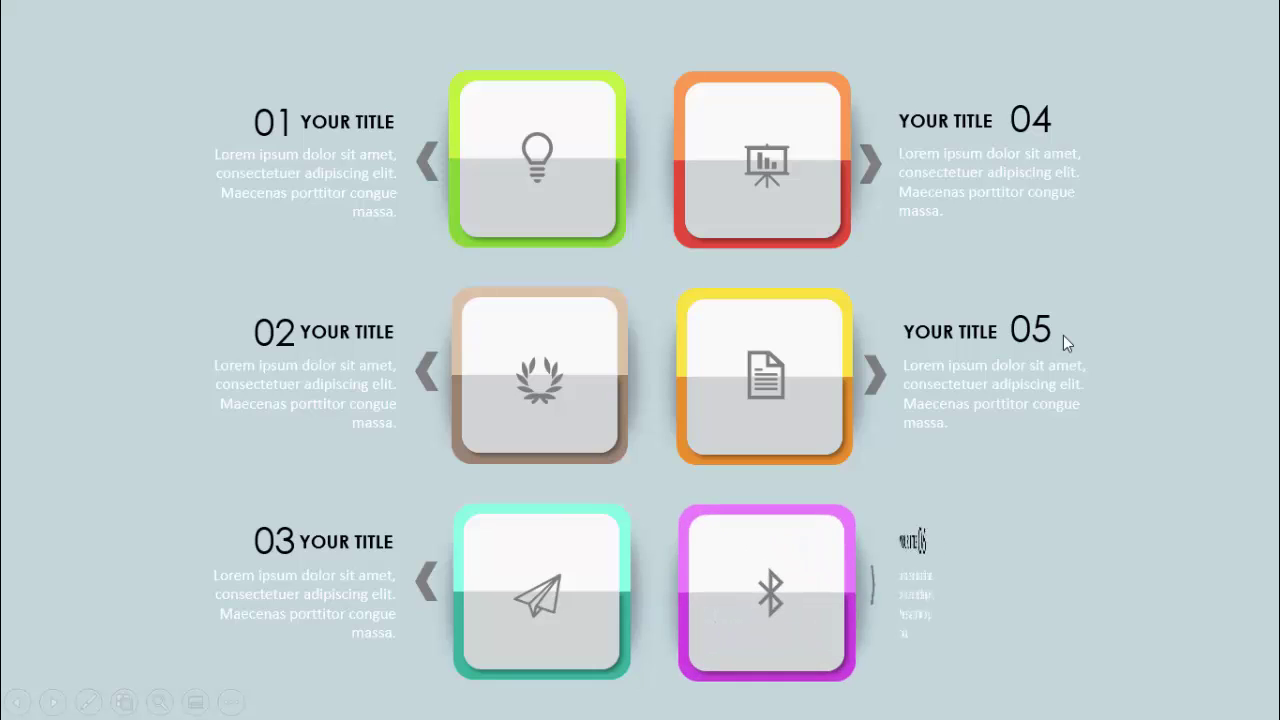
# Leave the finished infographic preview and go to the blank slide 2.
pyautogui.click(1064, 336)
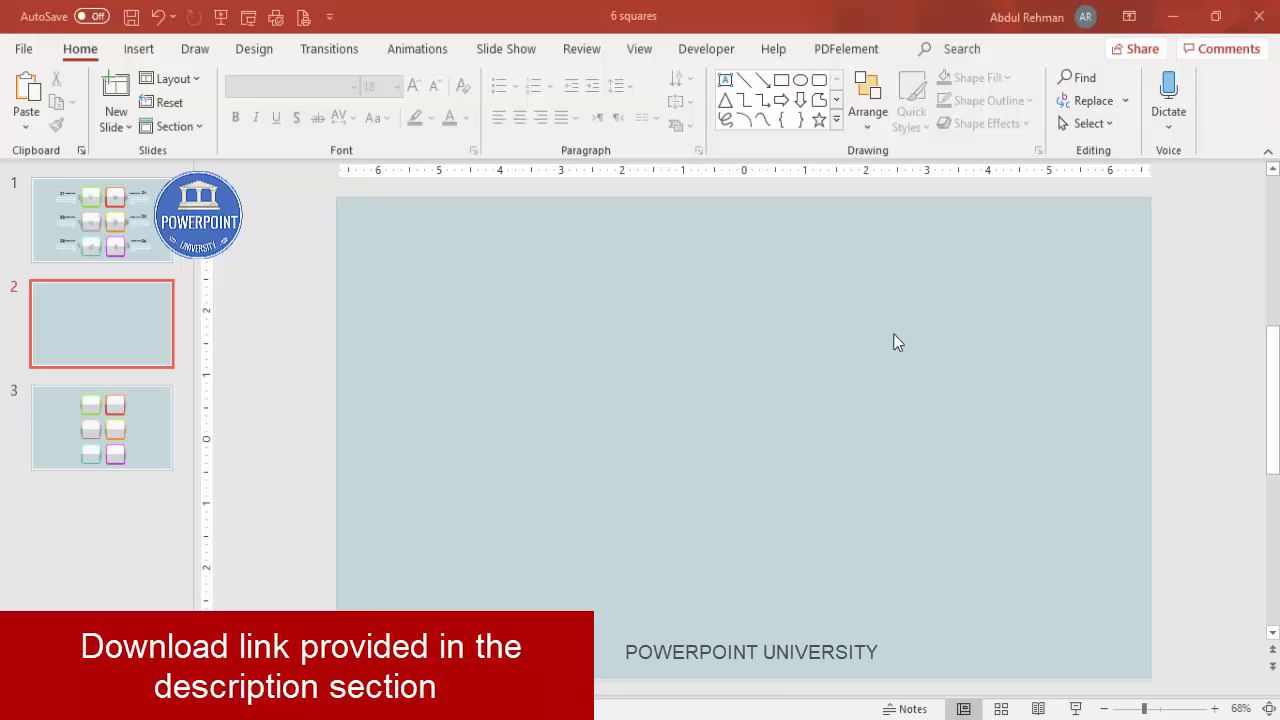
# Show the slide guides and place a default rounded rectangle on slide 2.
pyautogui.click(640, 49)
pyautogui.click(402, 124)
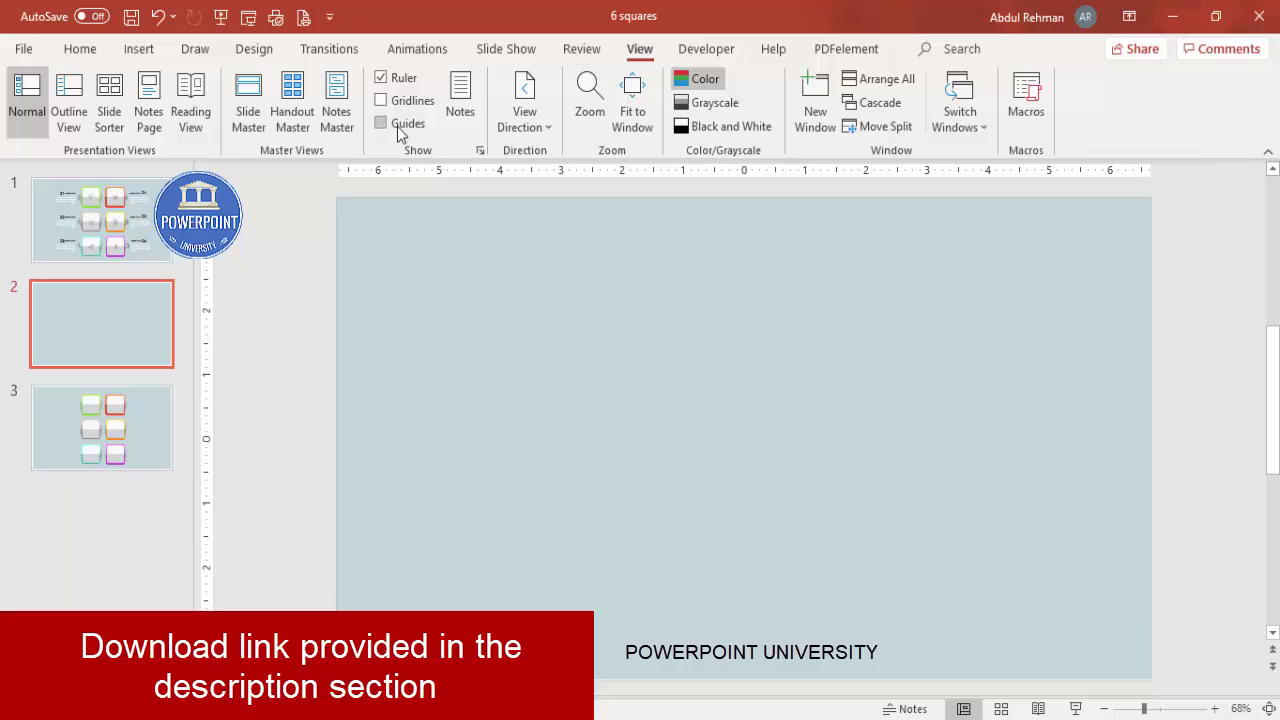
pyautogui.click(140, 49)
pyautogui.click(301, 112)
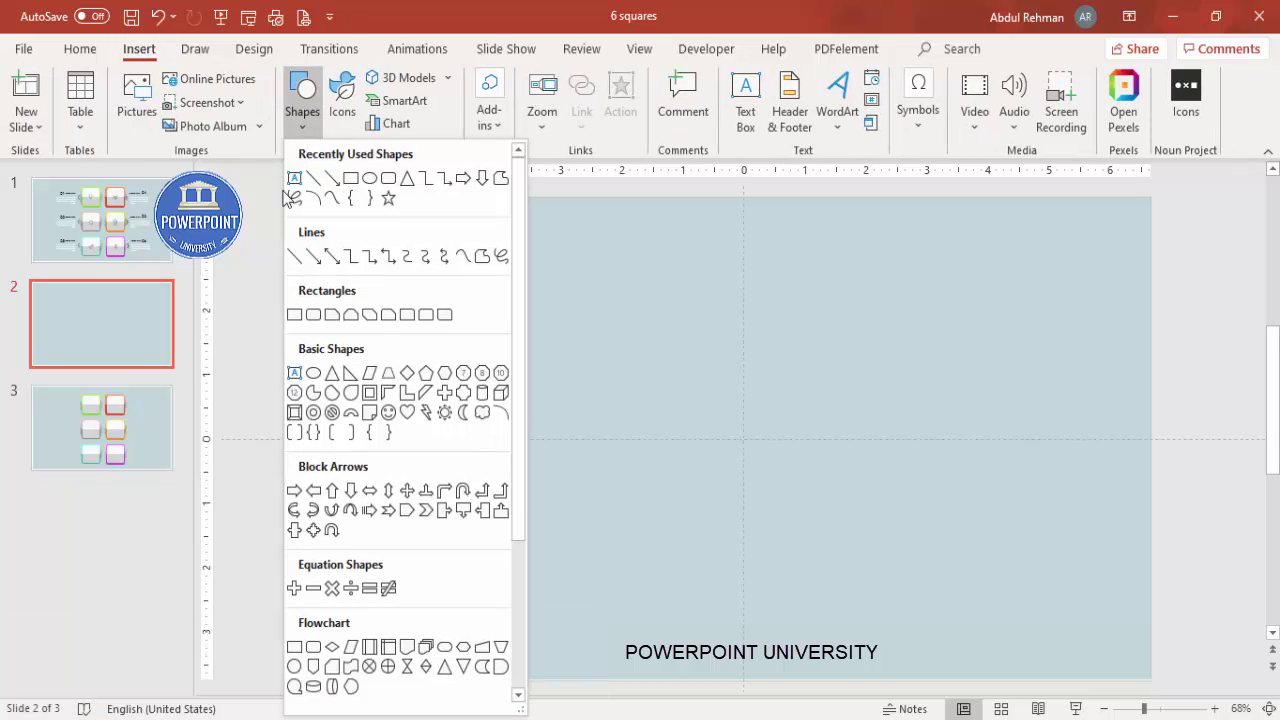
pyautogui.click(315, 316)
pyautogui.click(724, 428)
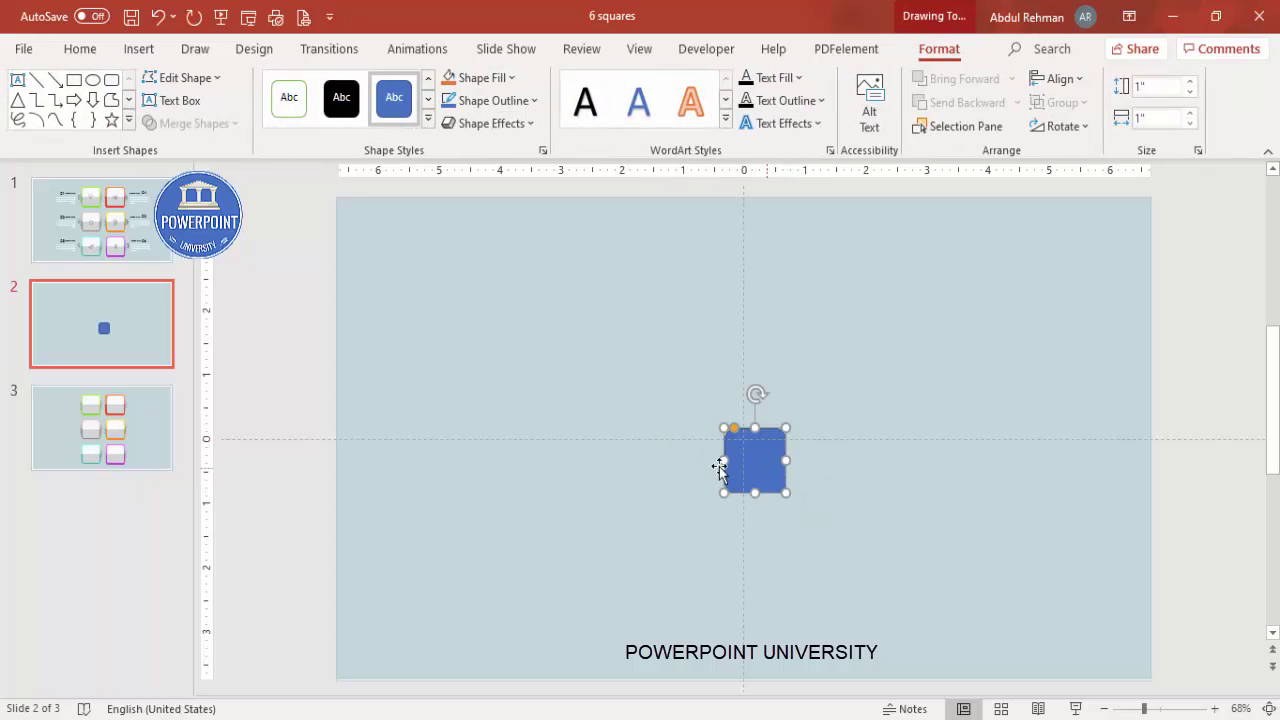
# Size the rounded square to 1.85" x 1.85" and centre it horizontally and vertically.
pyautogui.click(1160, 87)
pyautogui.click(1160, 119)
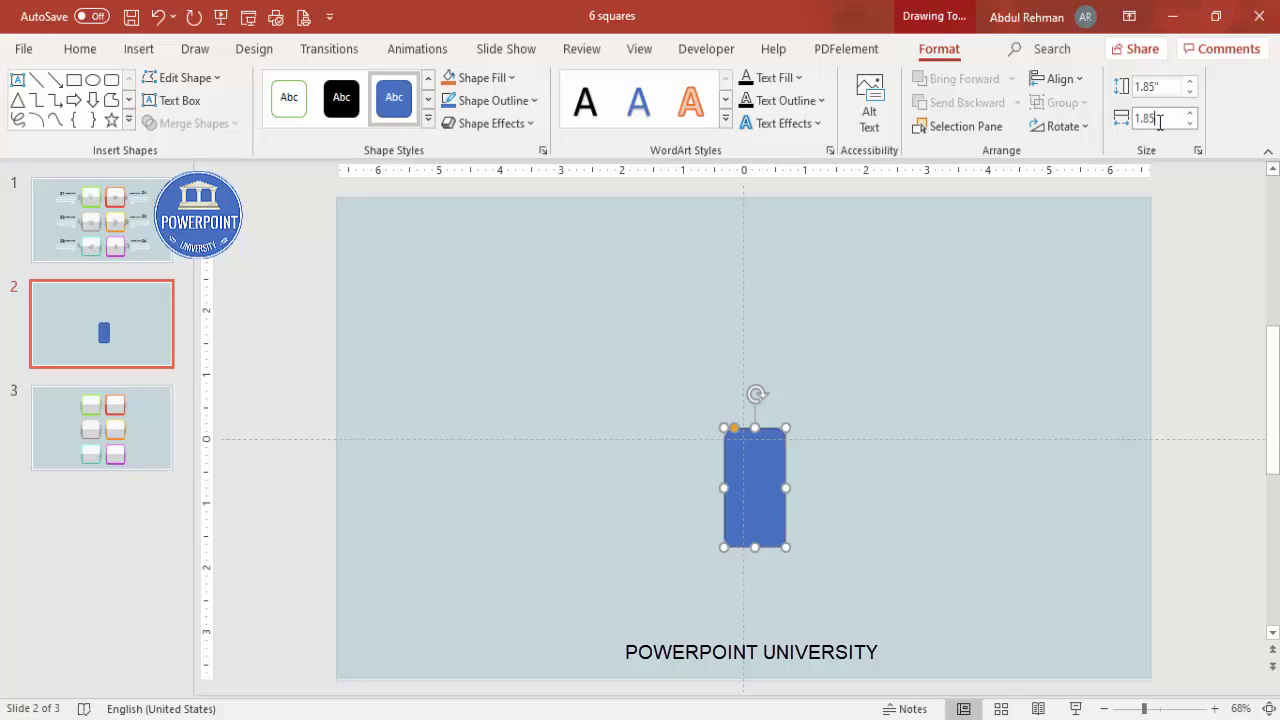
pyautogui.press('Return')
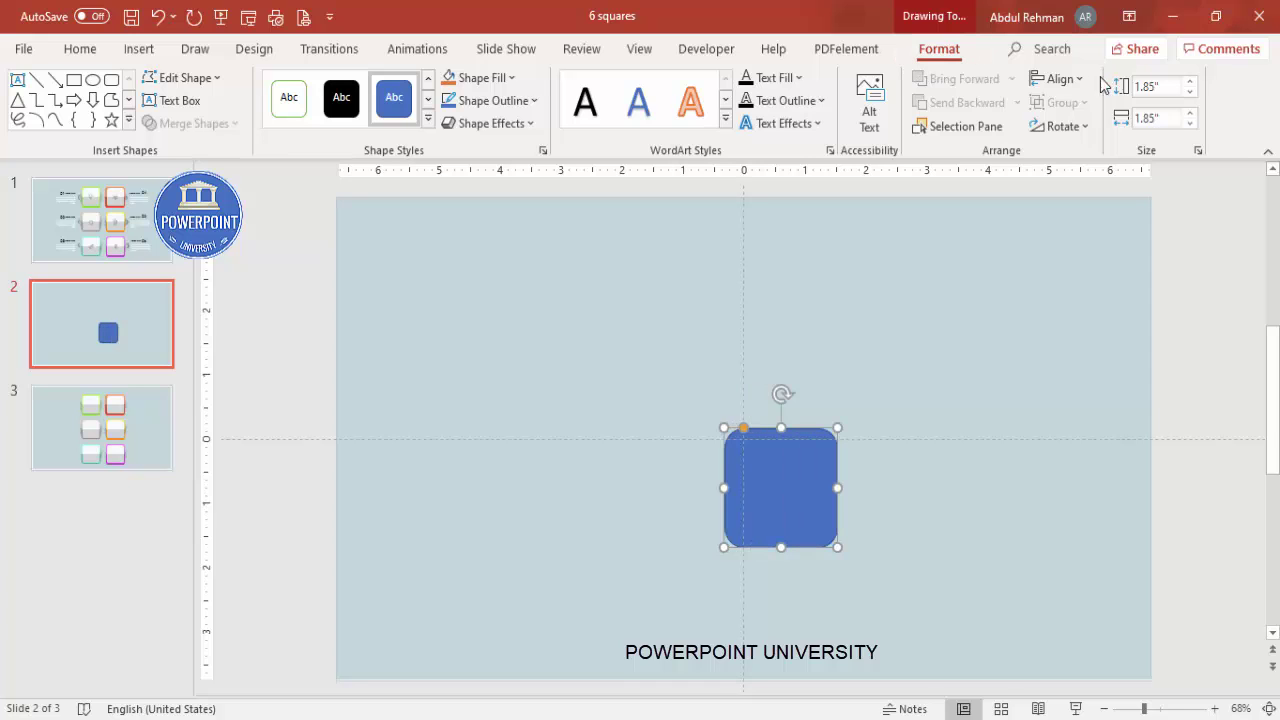
pyautogui.click(1060, 79)
pyautogui.click(1094, 133)
pyautogui.click(1060, 79)
pyautogui.click(1045, 219)
# Remove the square's outline and make its corners more rounded.
pyautogui.click(520, 104)
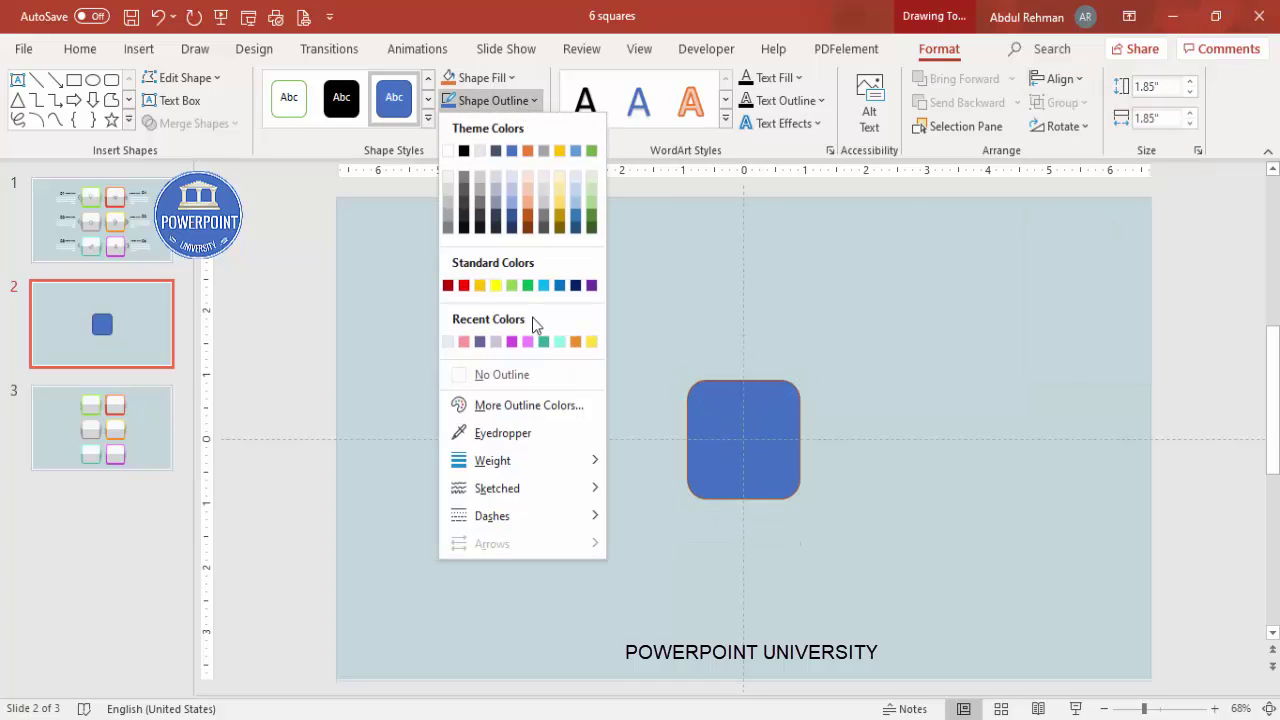
pyautogui.click(530, 376)
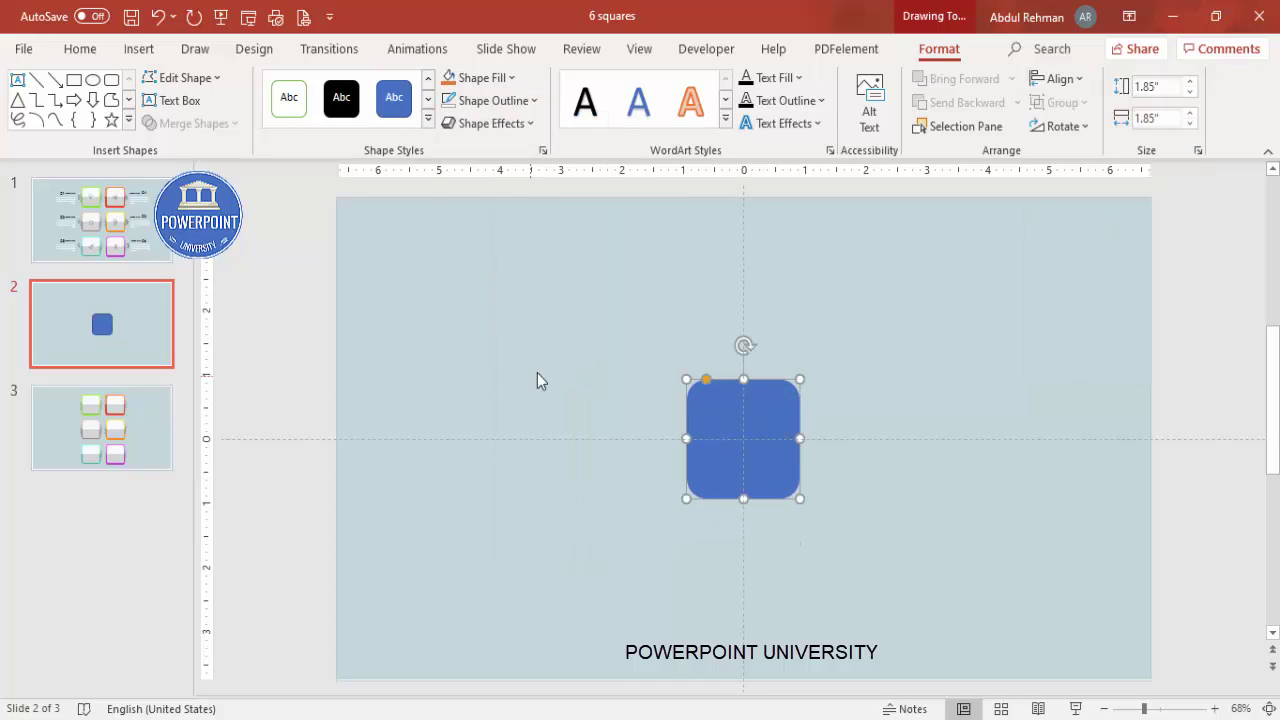
pyautogui.moveTo(705, 381); pyautogui.dragTo(702, 387)
pyautogui.click(524, 378)
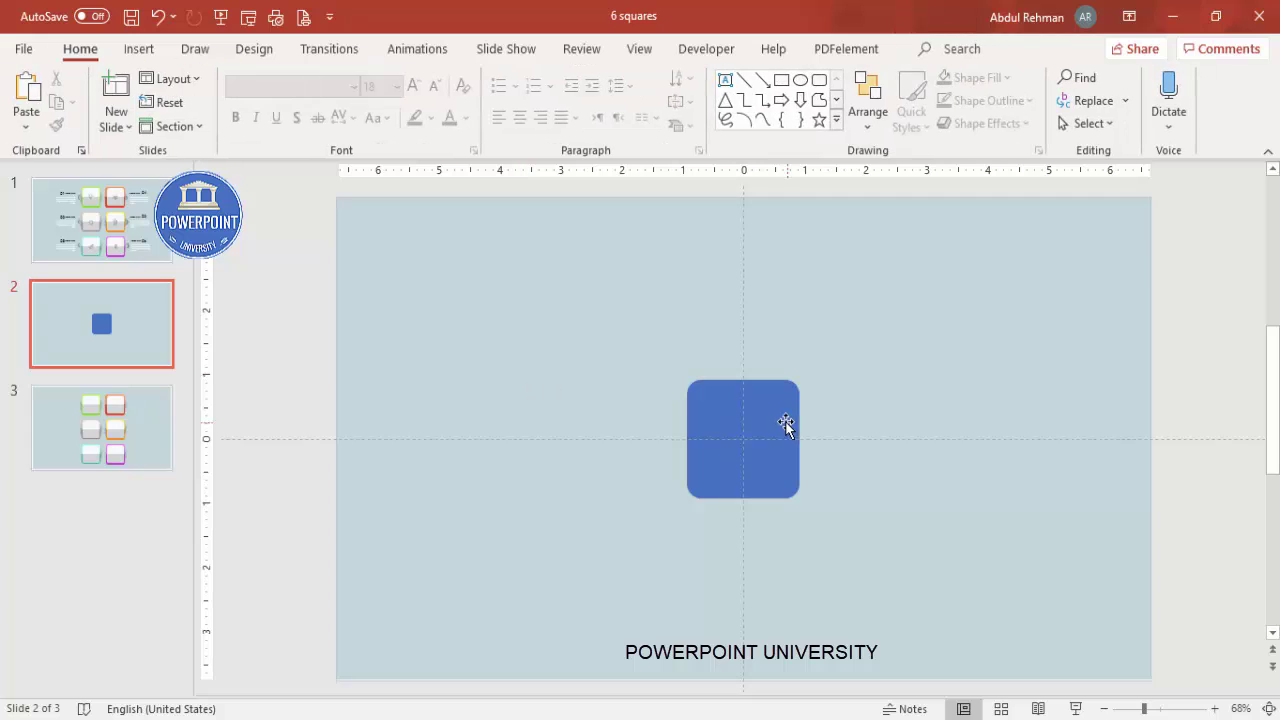
# Duplicate the rounded square to its right.
pyautogui.click(776, 418)
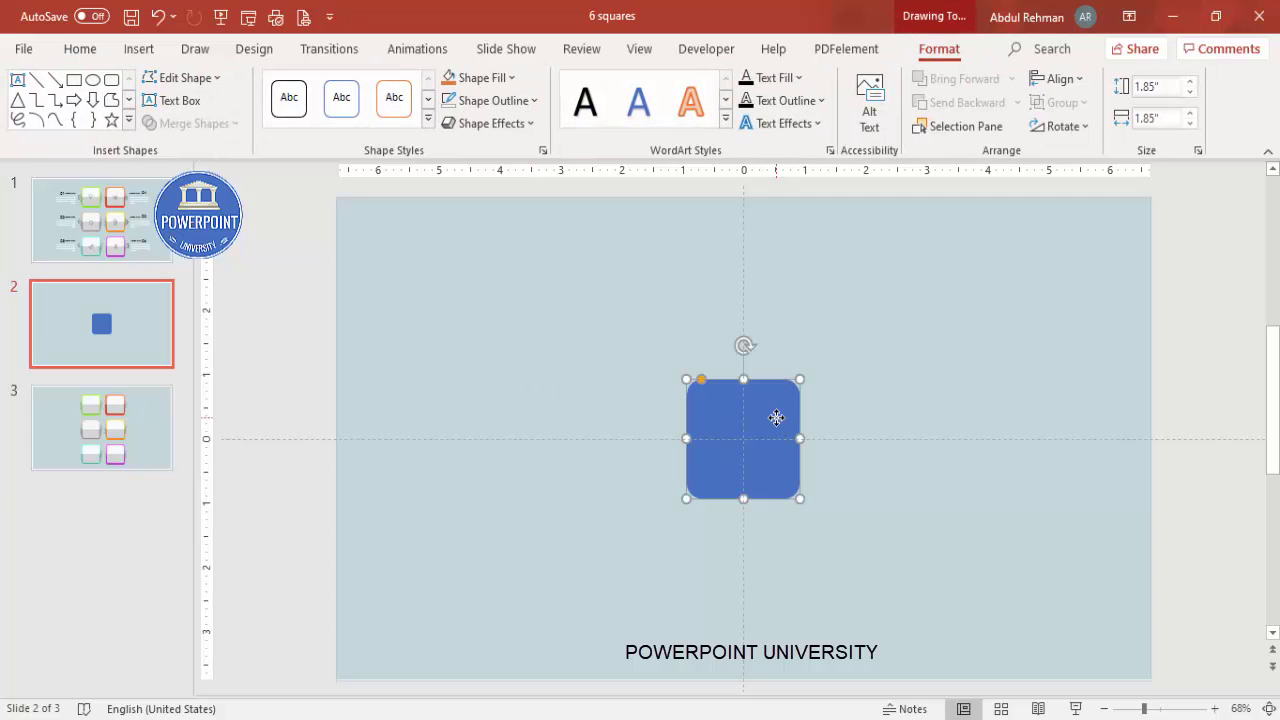
pyautogui.moveTo(776, 418); pyautogui.dragTo(927, 409)
pyautogui.click(827, 456)
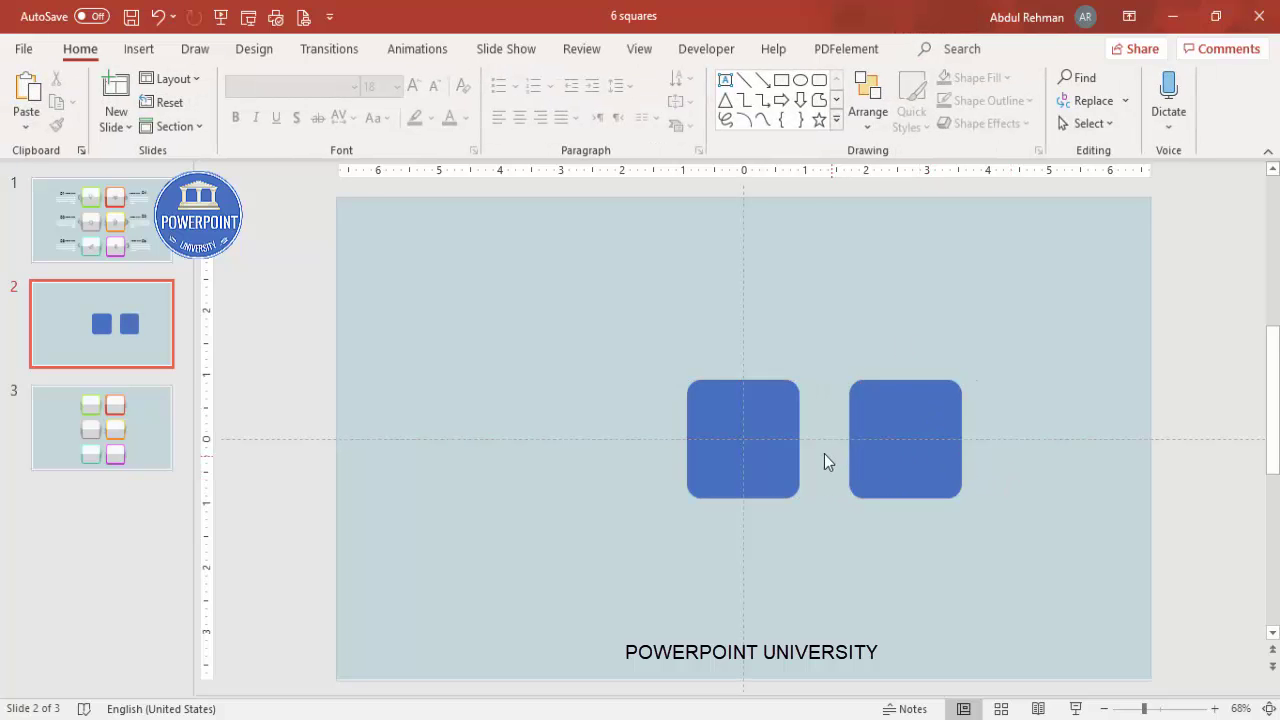
# Draw a rectangle over the copy's lower half and Intersect the two shapes.
pyautogui.click(139, 49)
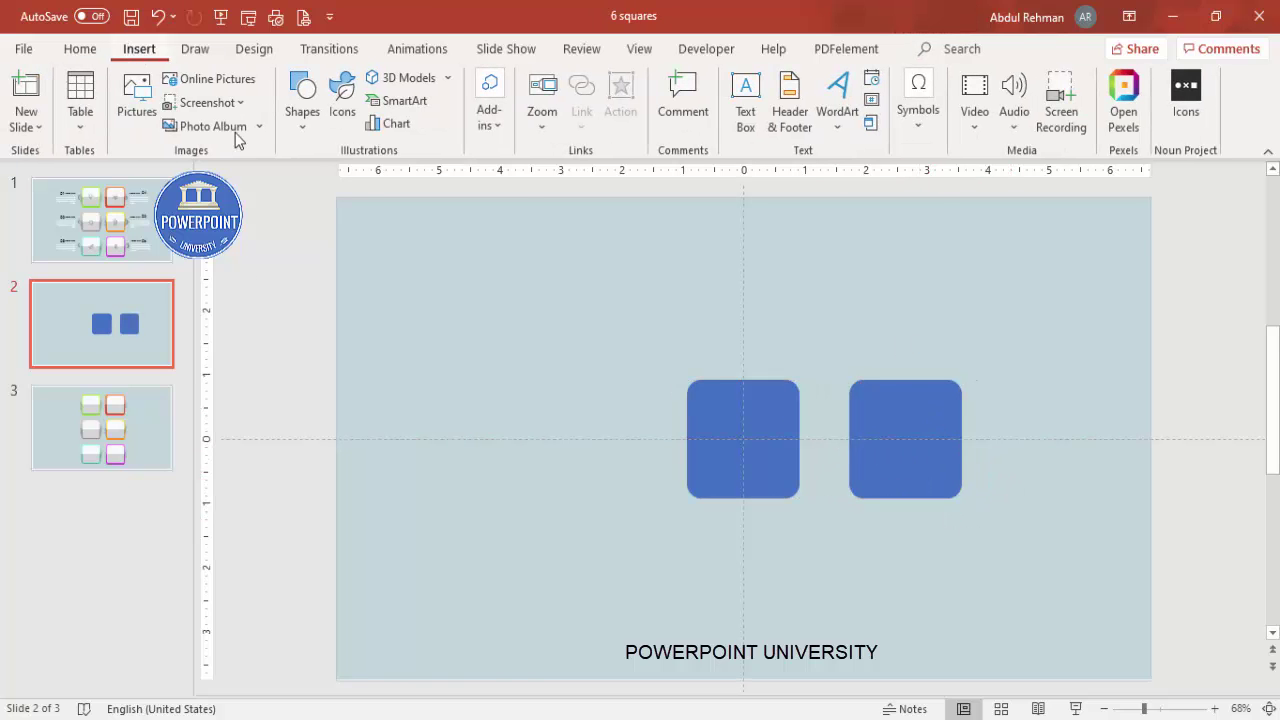
pyautogui.click(296, 135)
pyautogui.click(297, 316)
pyautogui.moveTo(814, 447); pyautogui.dragTo(1026, 527)
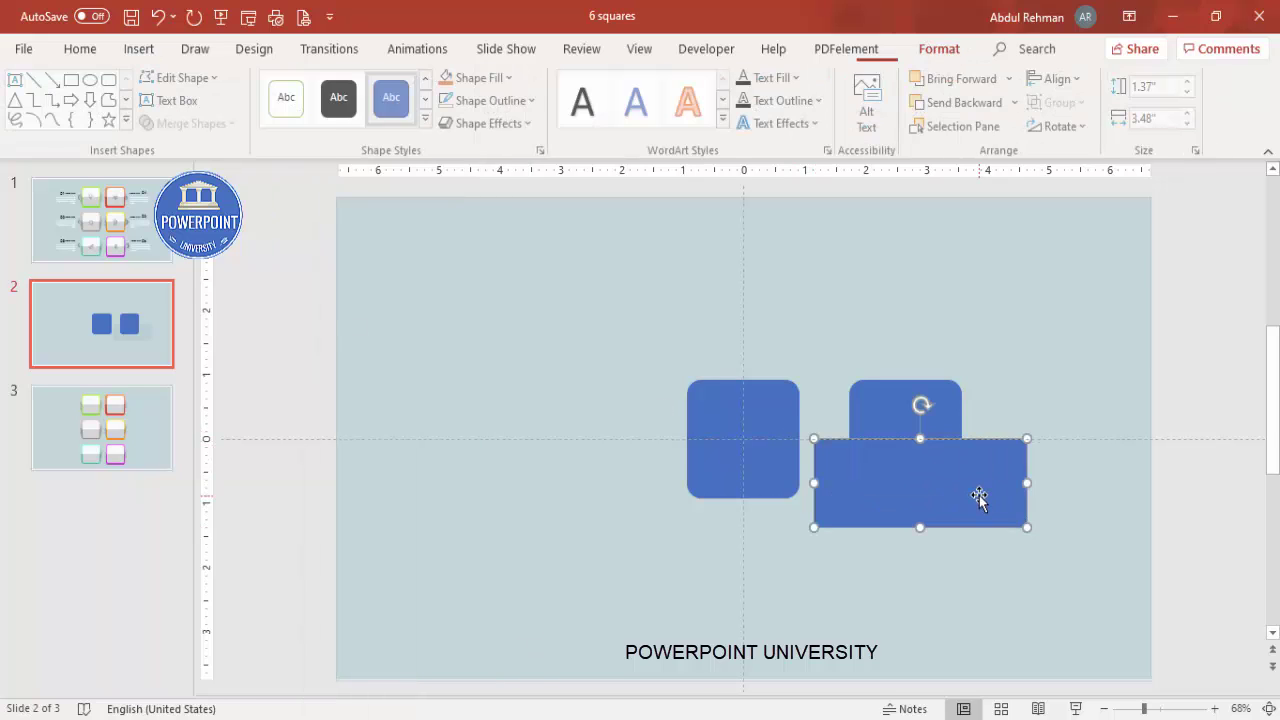
pyautogui.click(952, 418)
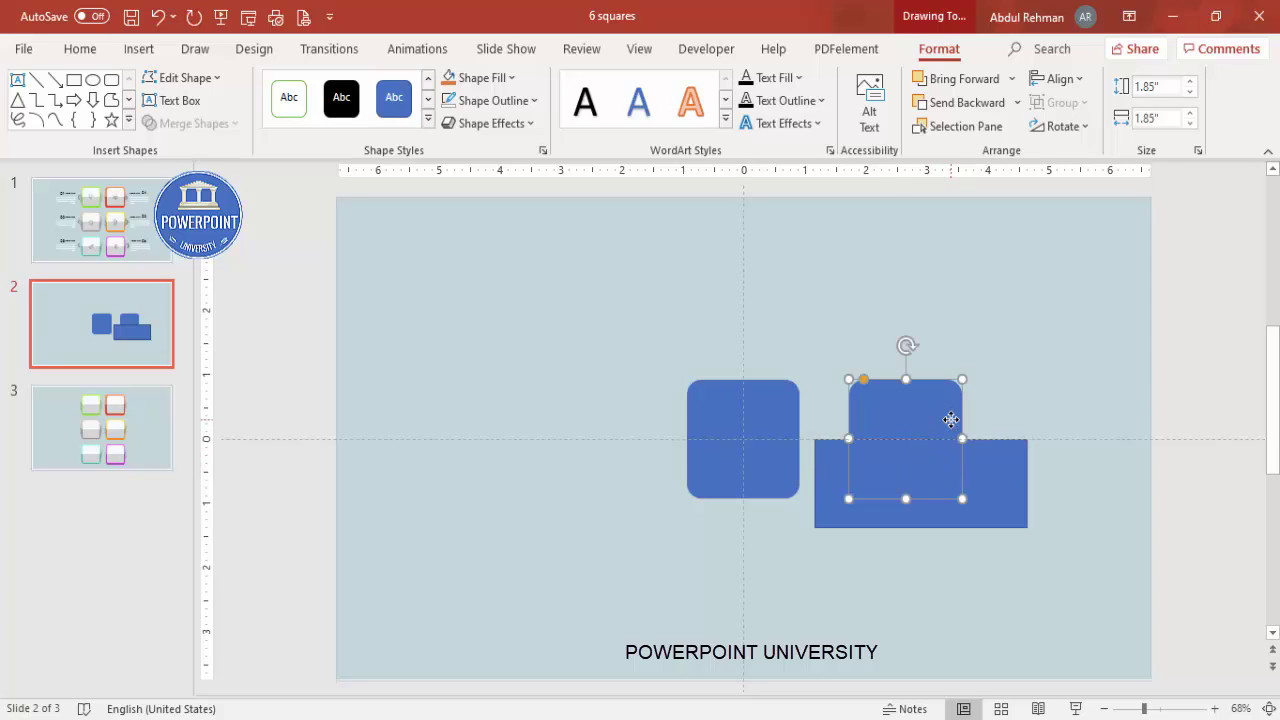
pyautogui.keyDown('shift'); pyautogui.click(996, 494); pyautogui.keyUp('shift')
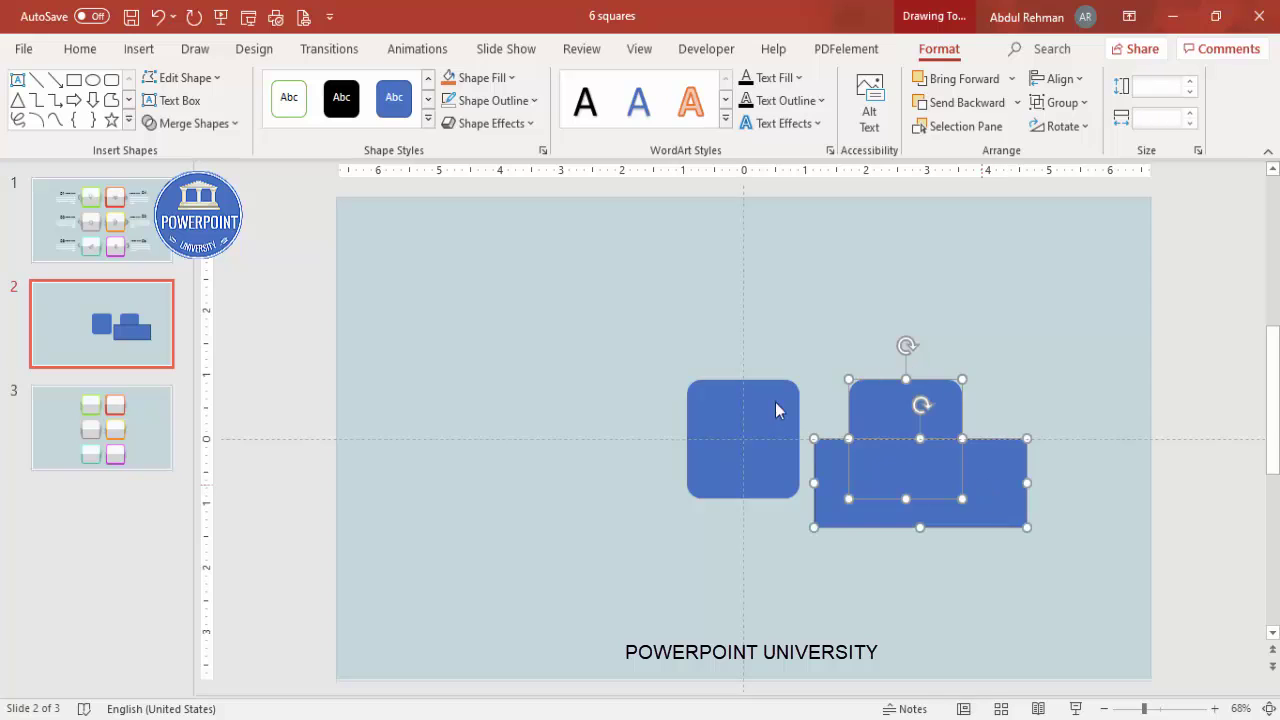
pyautogui.click(224, 125)
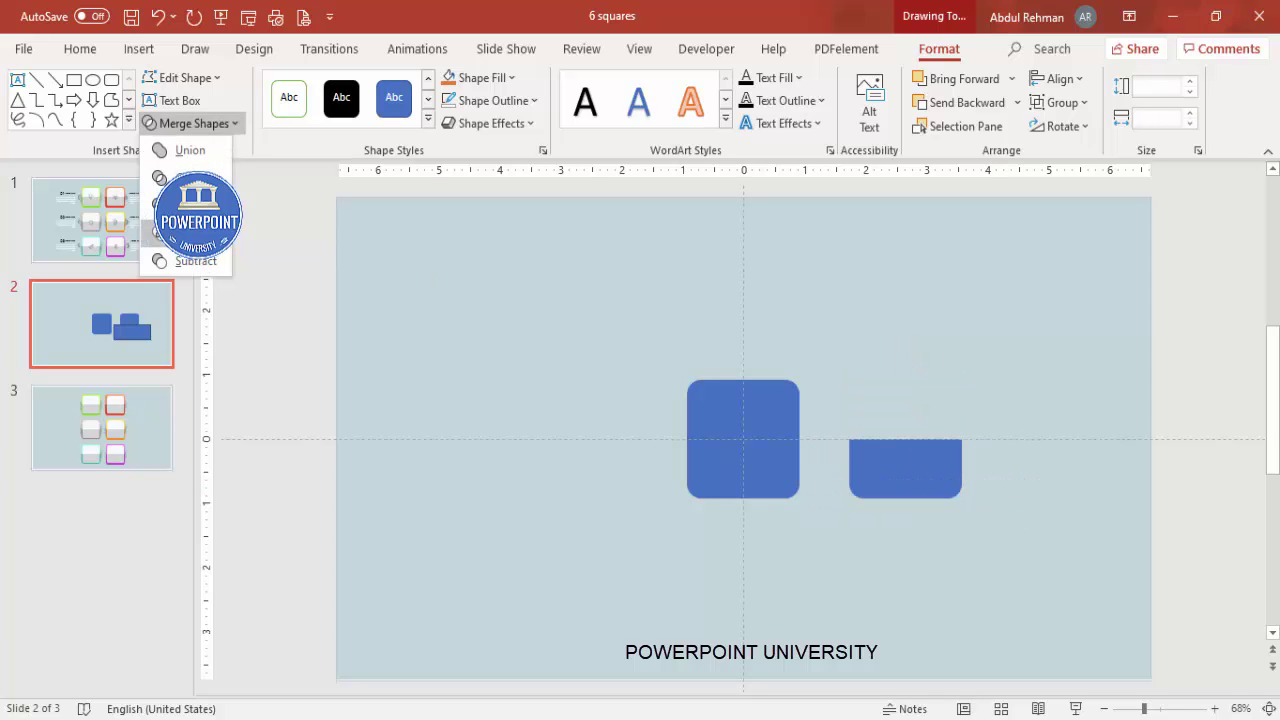
pyautogui.click(190, 232)
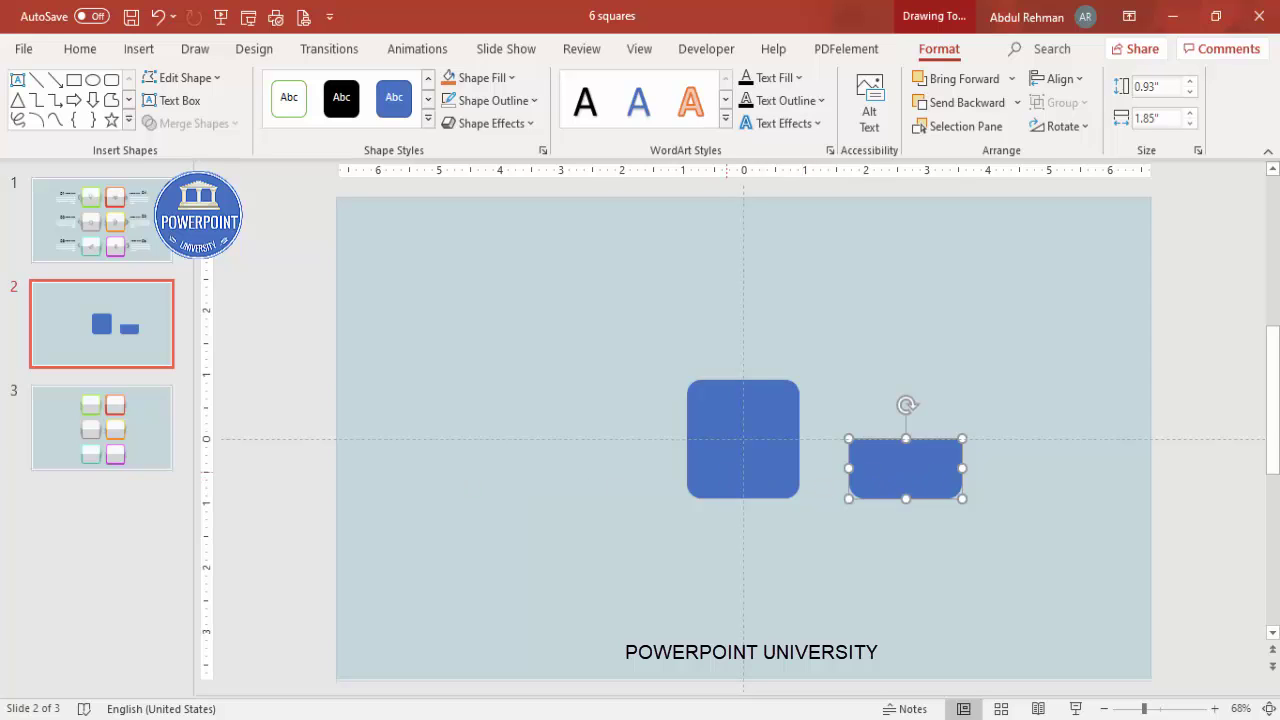
# Fill the left rounded square with purple from the standard palette.
pyautogui.click(773, 402)
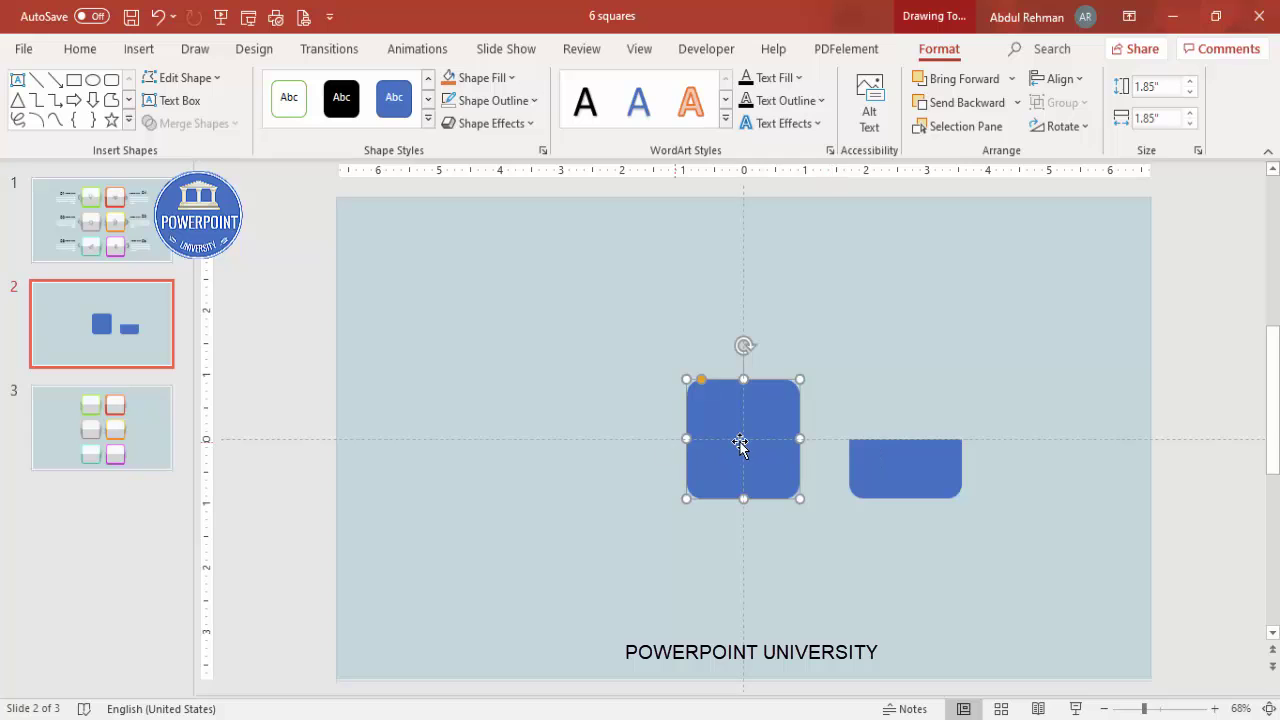
pyautogui.rightClick(767, 404)
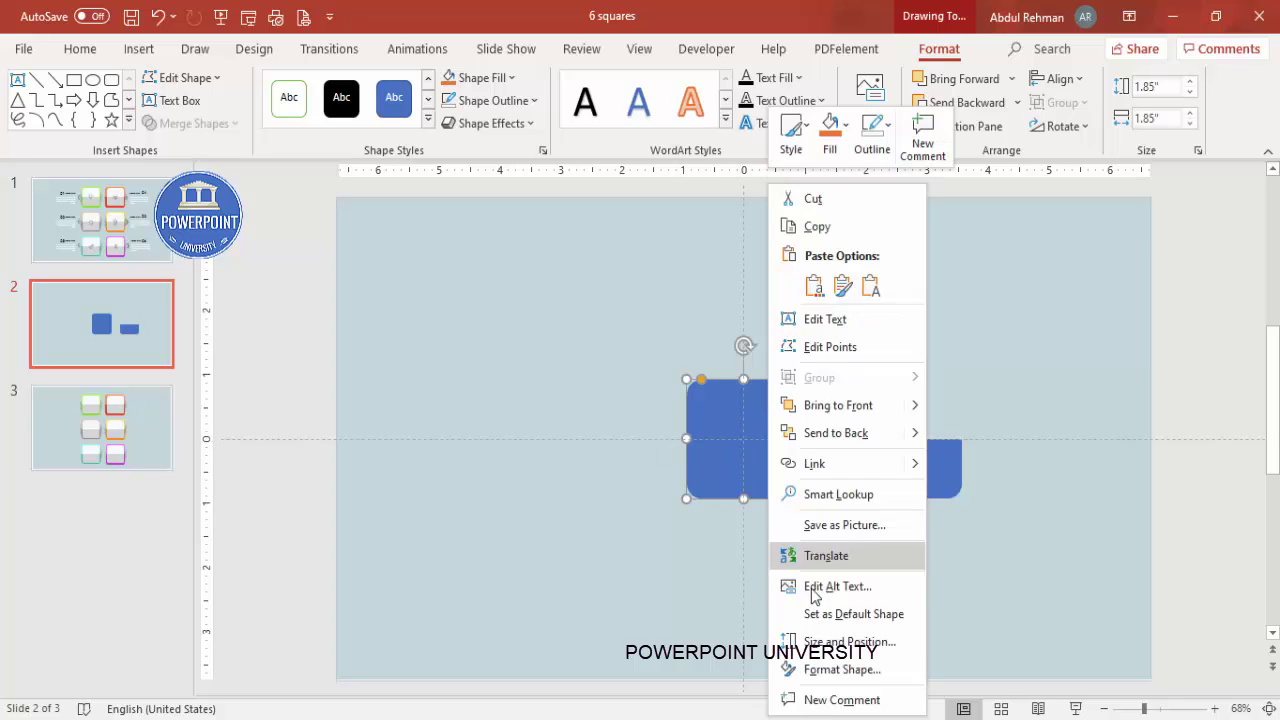
pyautogui.click(812, 666)
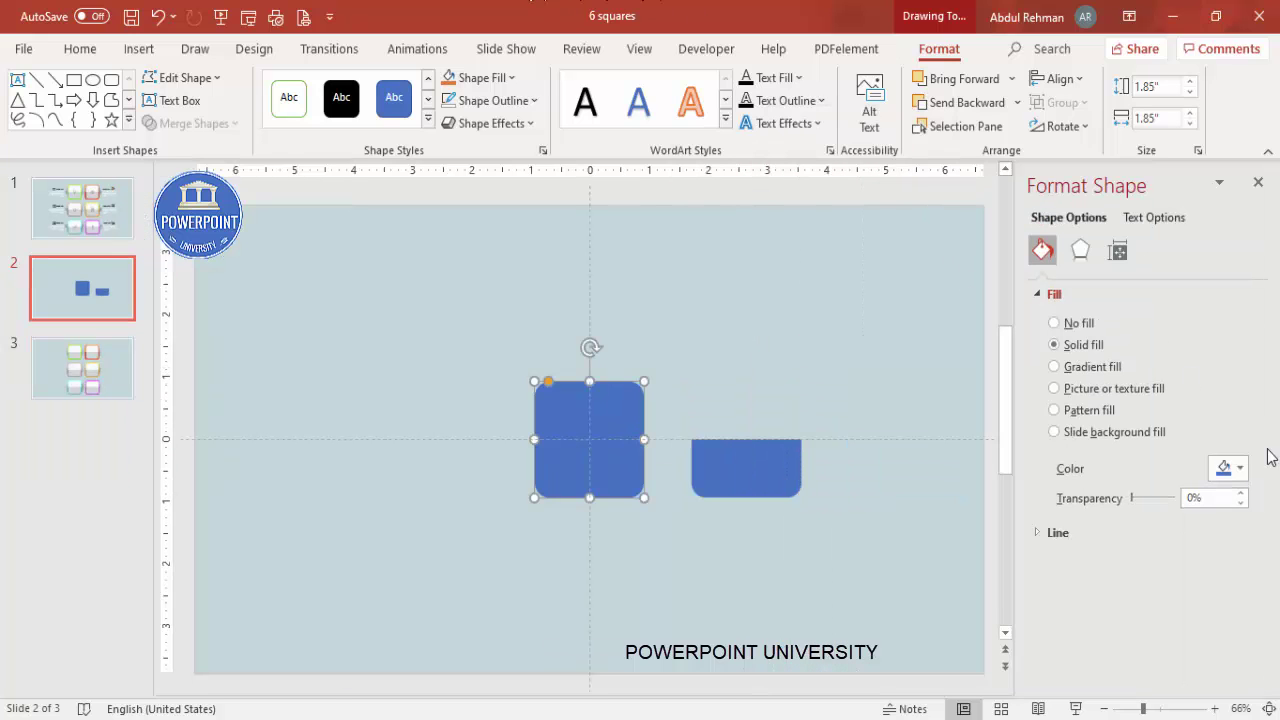
pyautogui.click(1236, 470)
pyautogui.click(1176, 426)
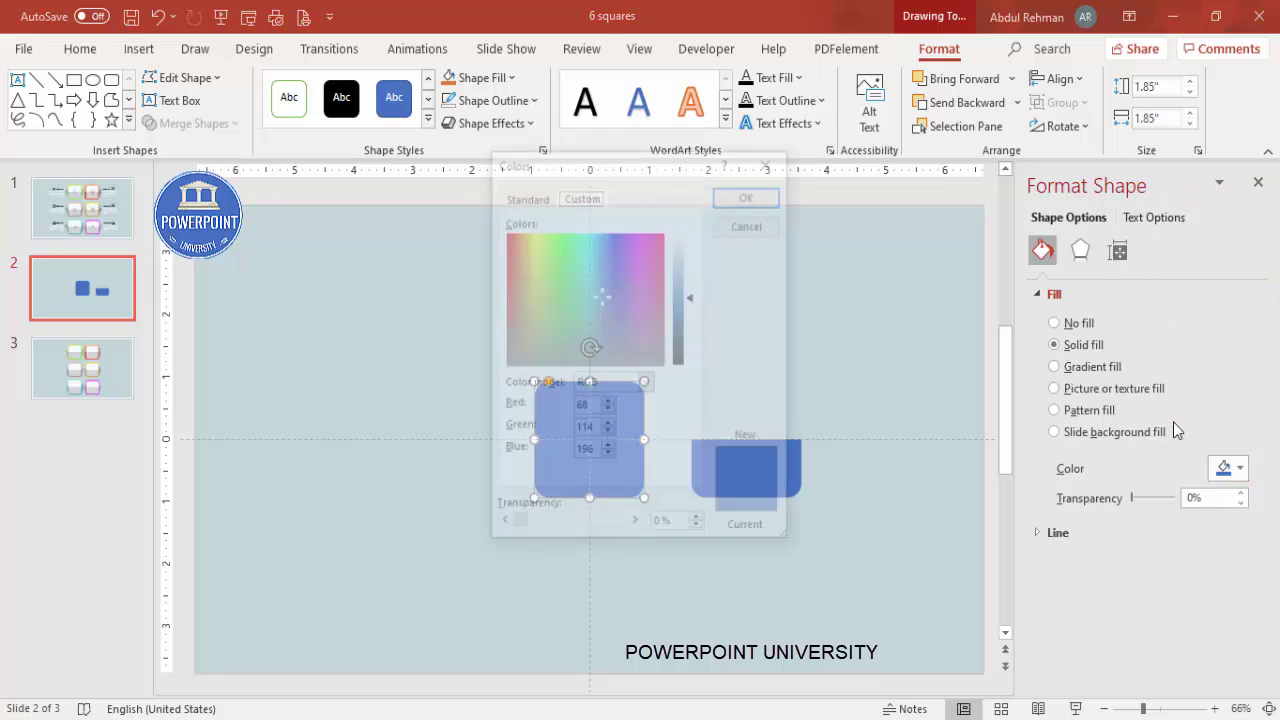
pyautogui.click(523, 197)
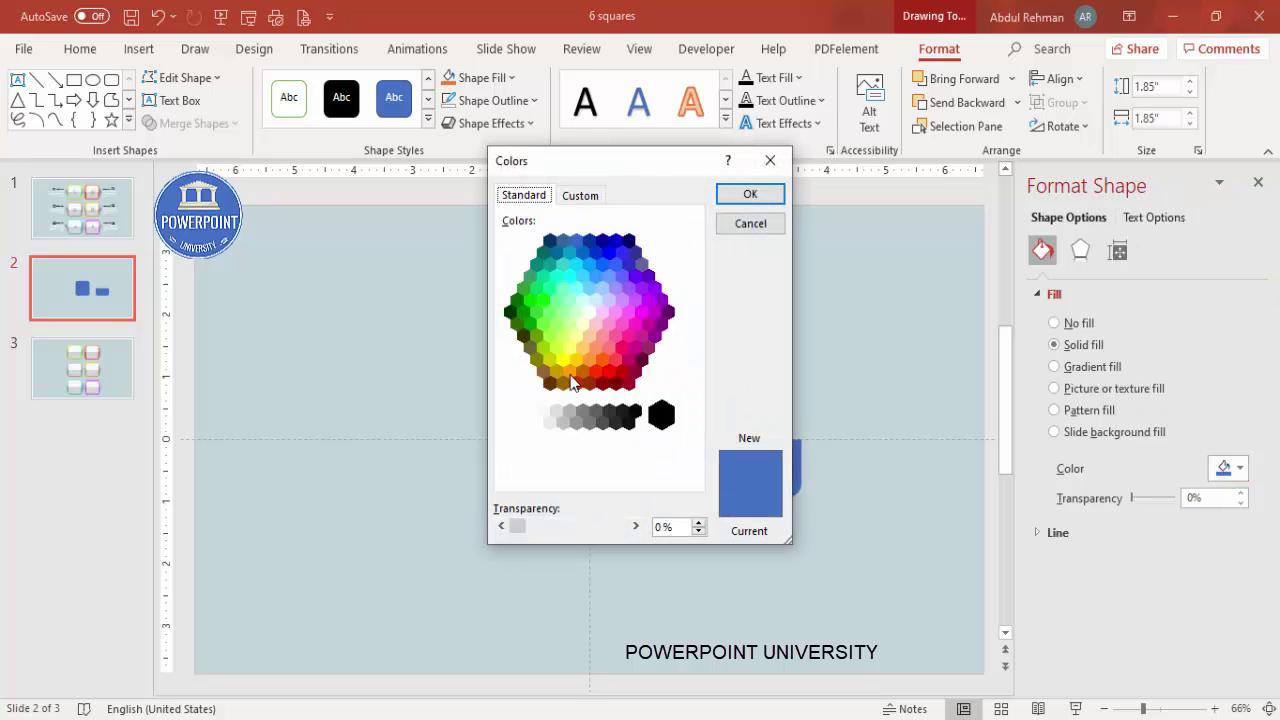
pyautogui.click(662, 301)
pyautogui.click(750, 194)
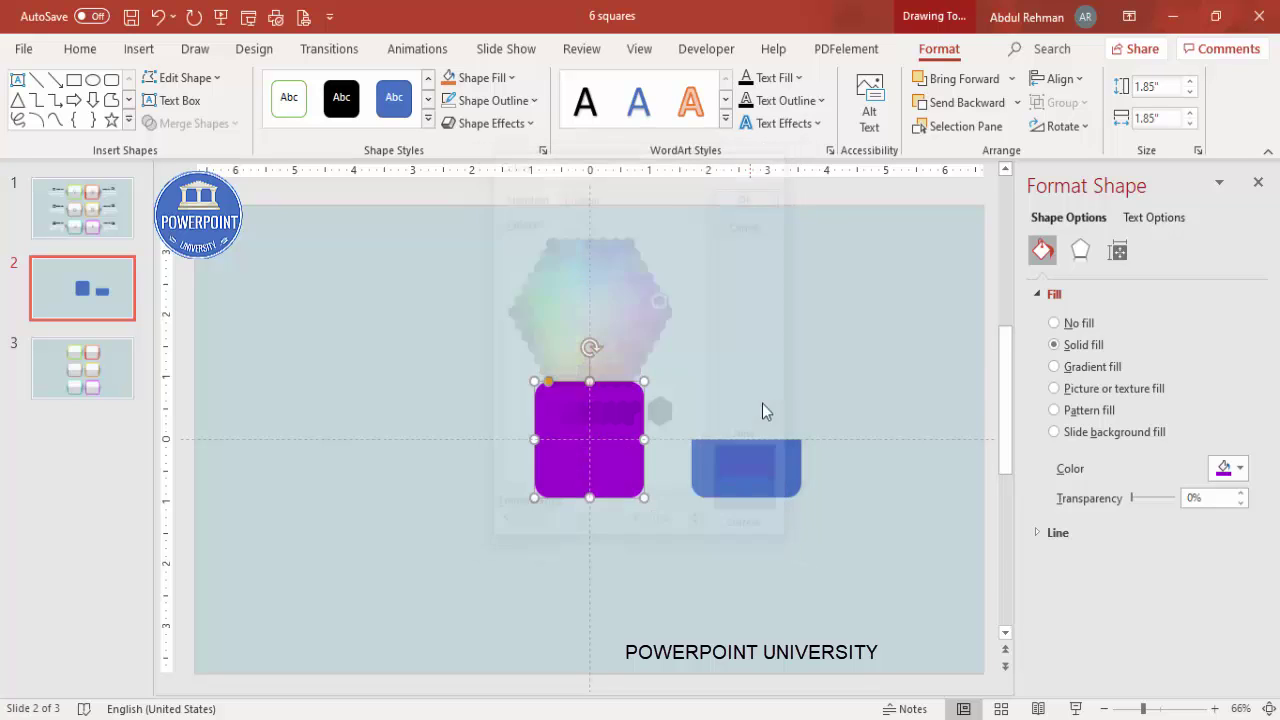
# Give the half-height shape a darker purple fill and lay it over the square's lower half.
pyautogui.click(777, 466)
pyautogui.click(1228, 468)
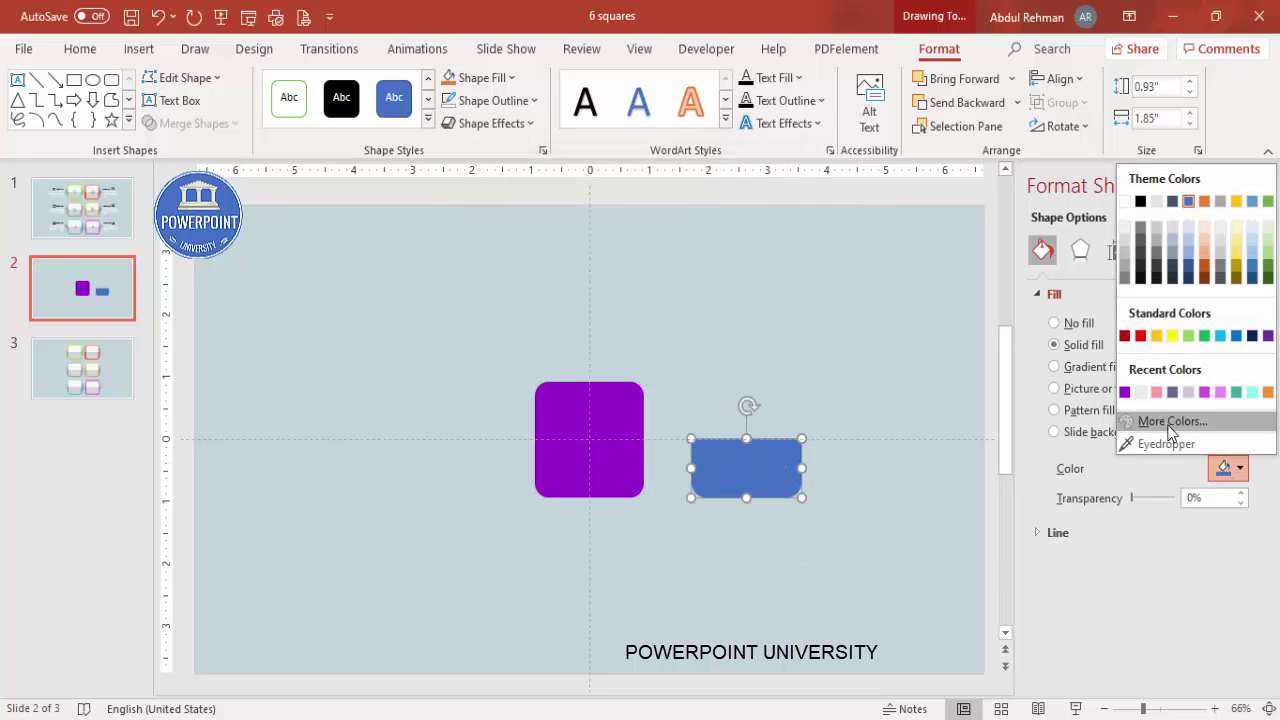
pyautogui.click(1160, 421)
pyautogui.click(524, 195)
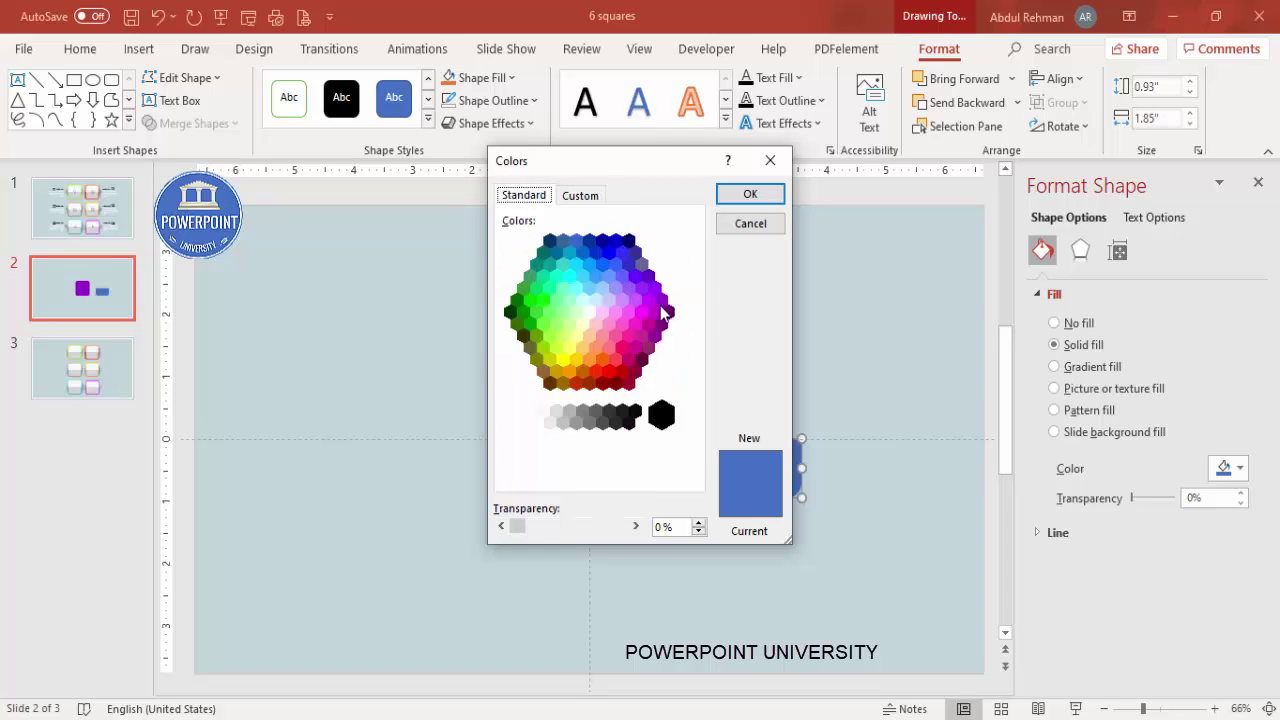
pyautogui.click(663, 309)
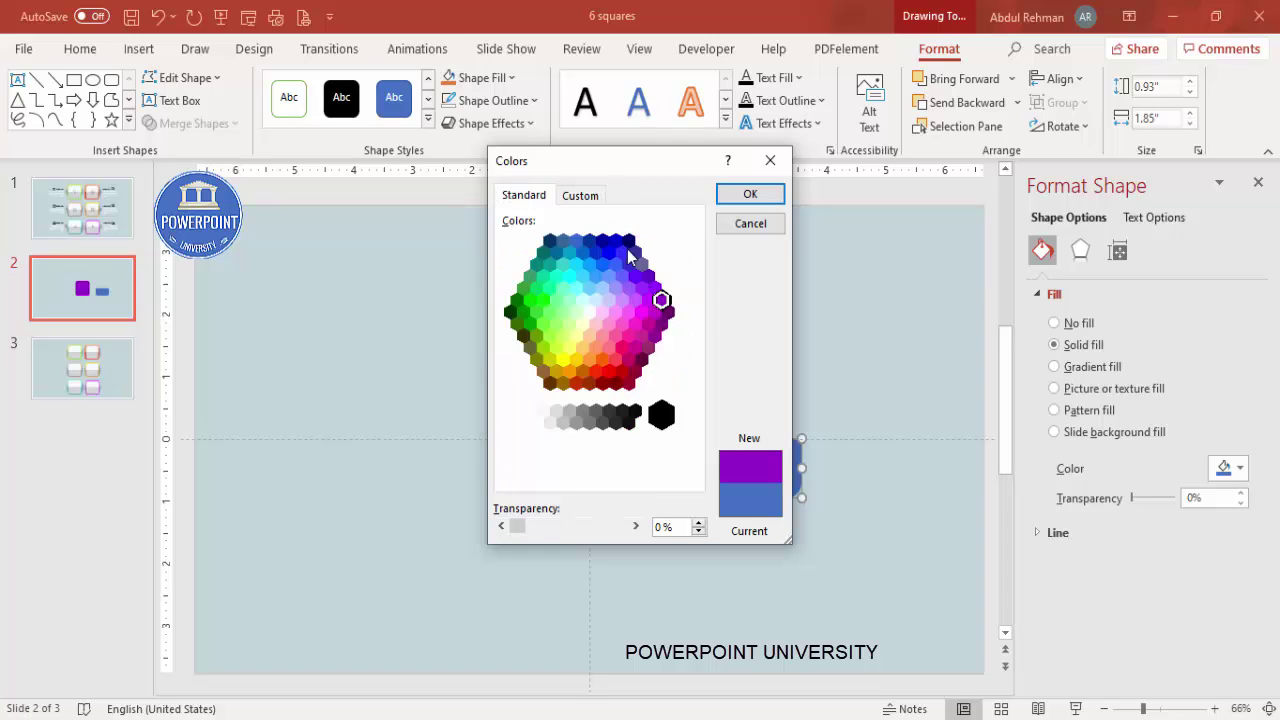
pyautogui.click(580, 195)
pyautogui.moveTo(695, 320); pyautogui.dragTo(694, 325)
pyautogui.click(750, 194)
pyautogui.moveTo(757, 466); pyautogui.dragTo(601, 464)
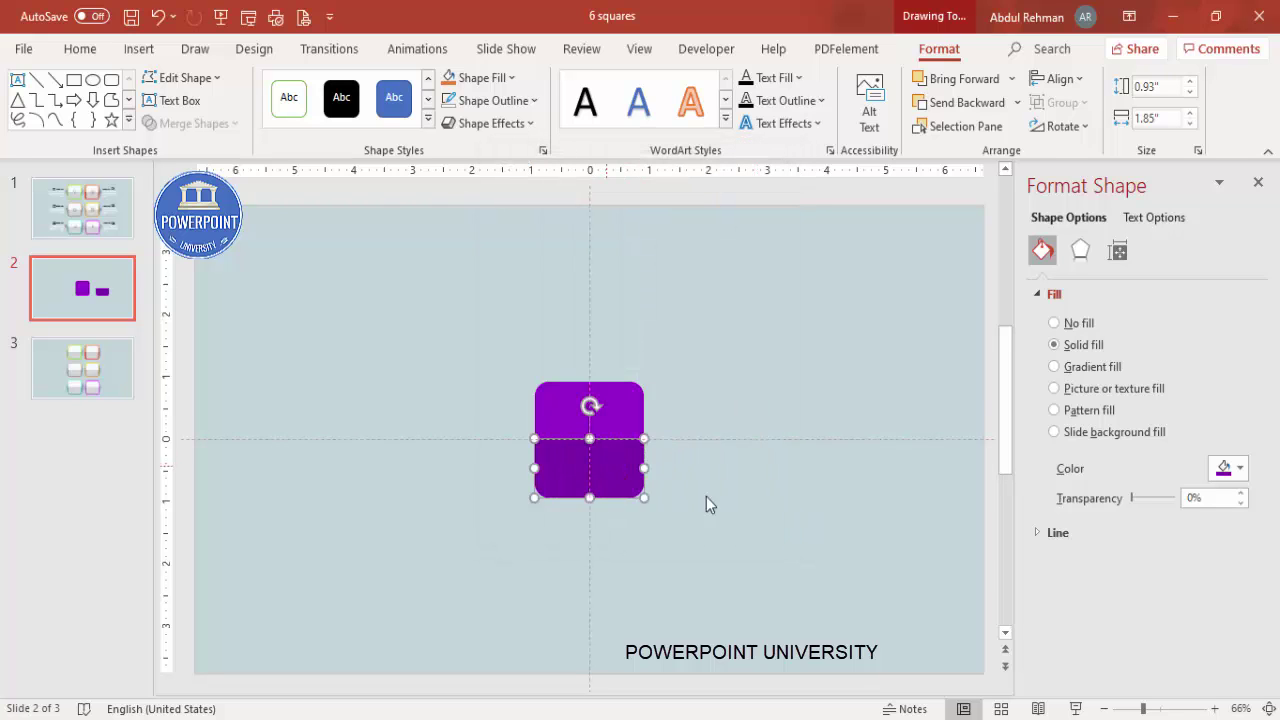
pyautogui.click(731, 506)
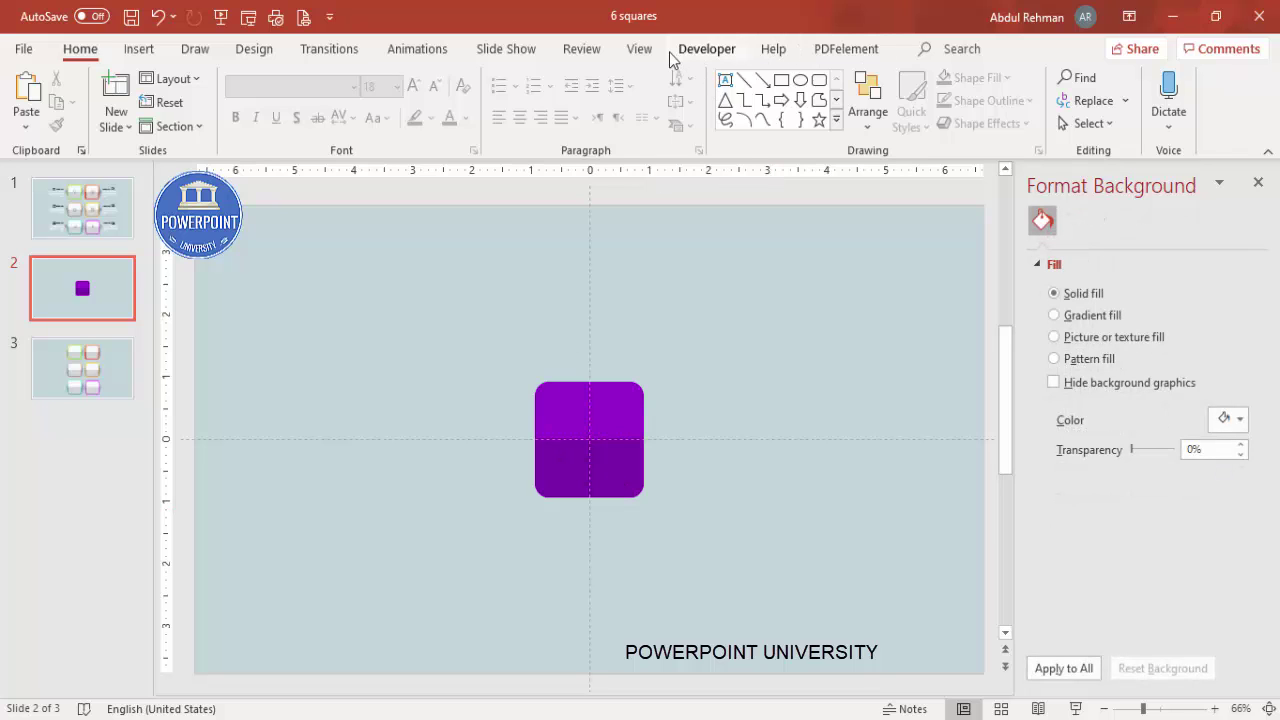
# Hide the guides, group the two purple halves, and place a slightly smaller copy to the right.
pyautogui.click(637, 50)
pyautogui.click(405, 130)
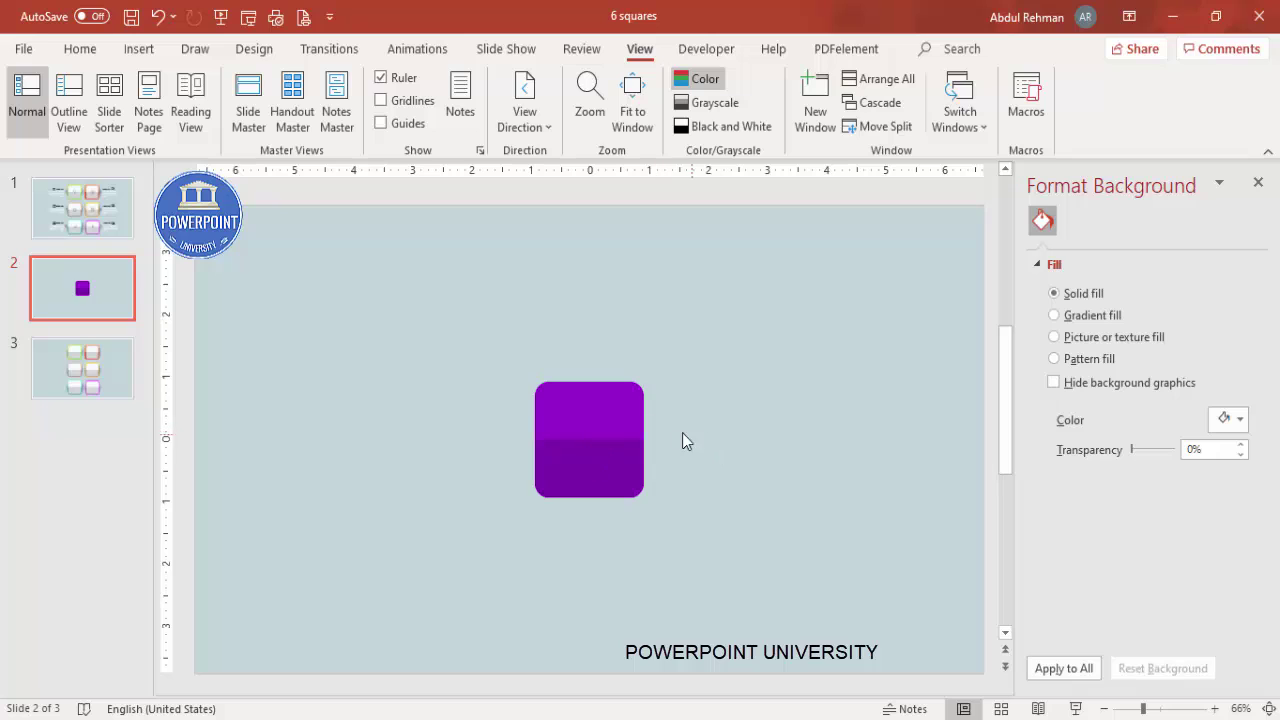
pyautogui.click(601, 435)
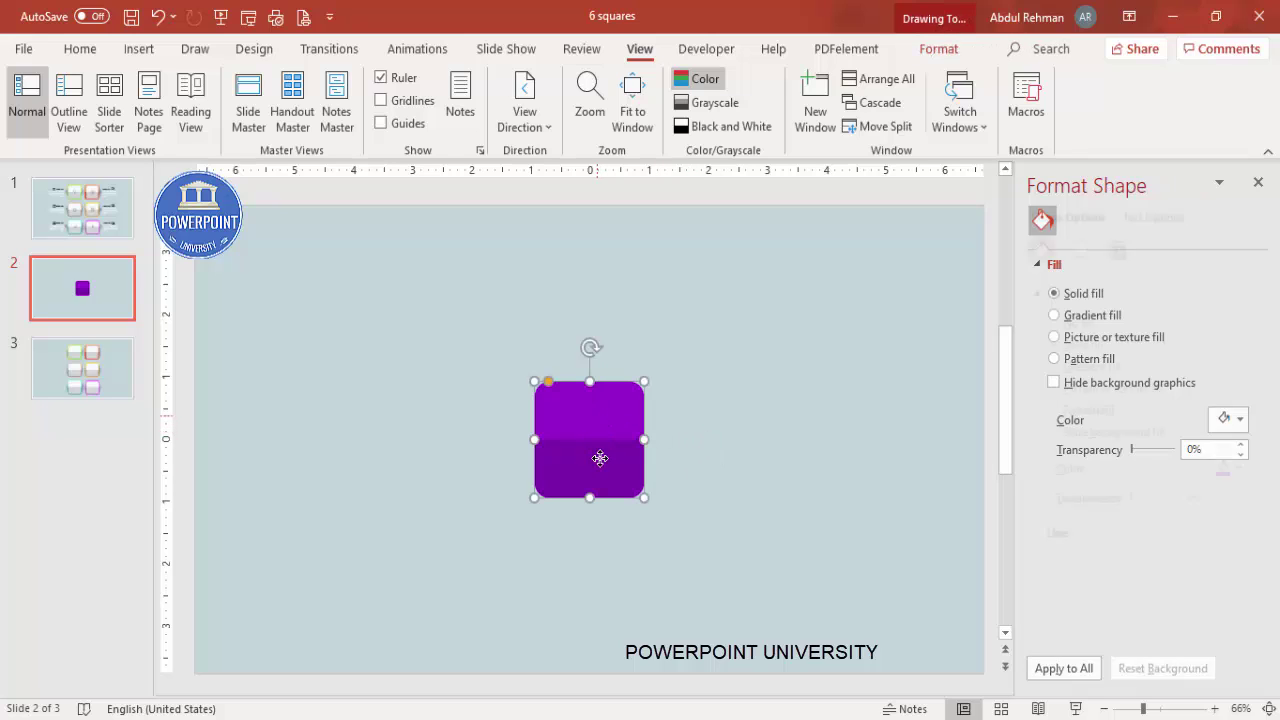
pyautogui.keyDown('shift'); pyautogui.click(603, 470); pyautogui.keyUp('shift')
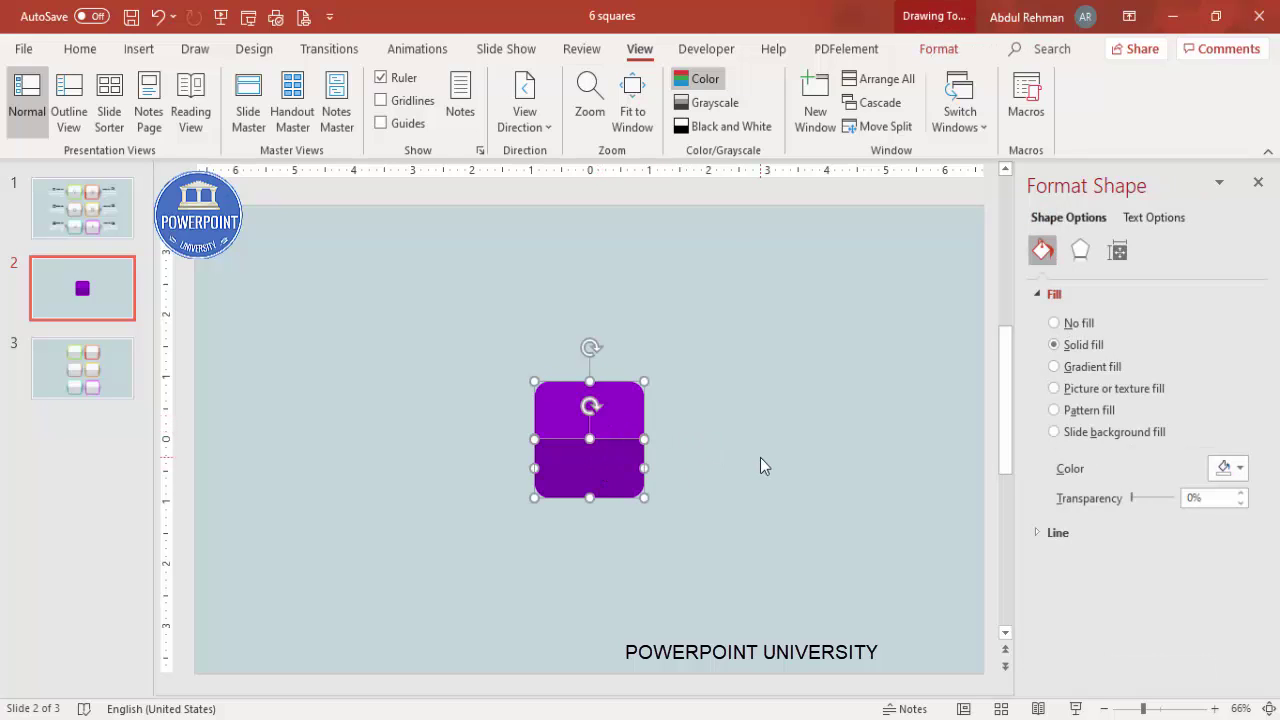
pyautogui.hotkey('ctrl', 'g')
pyautogui.moveTo(592, 430); pyautogui.dragTo(720, 443)
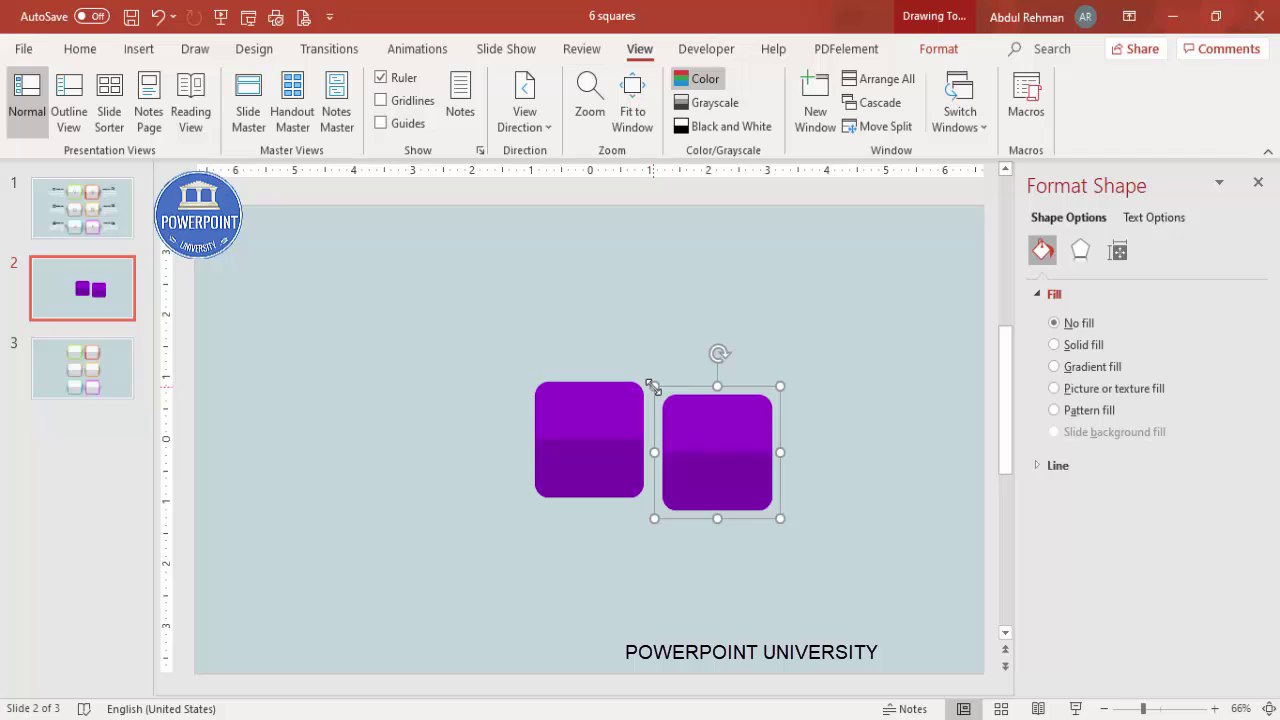
pyautogui.moveTo(650, 385); pyautogui.dragTo(672, 405)
# Fill the copy's top half white and its lower half light gray.
pyautogui.click(593, 406)
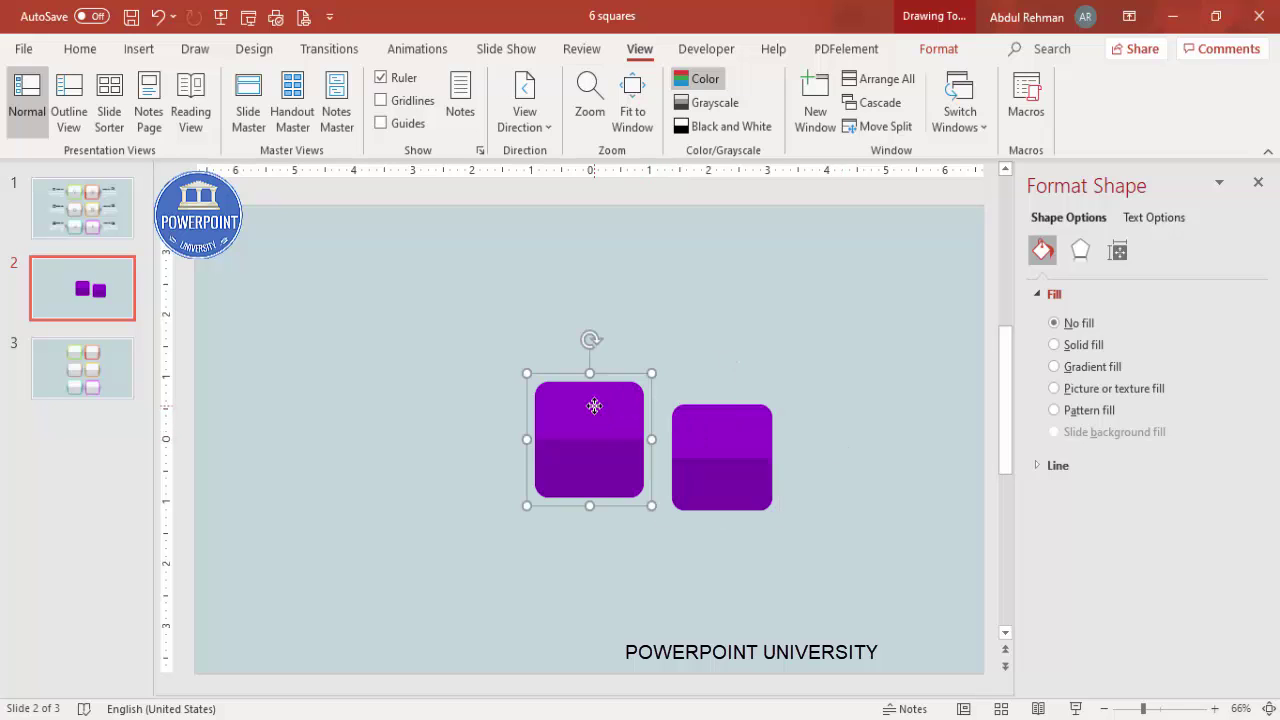
pyautogui.click(718, 440)
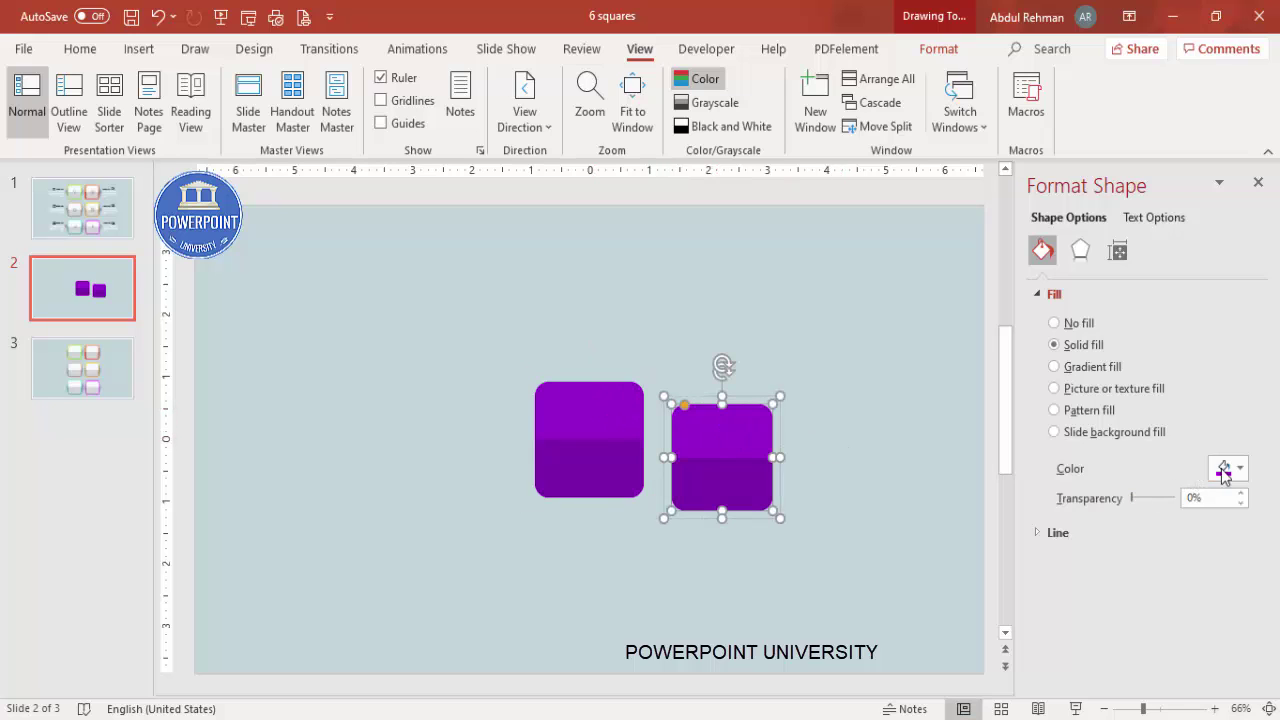
pyautogui.click(1232, 468)
pyautogui.click(1125, 201)
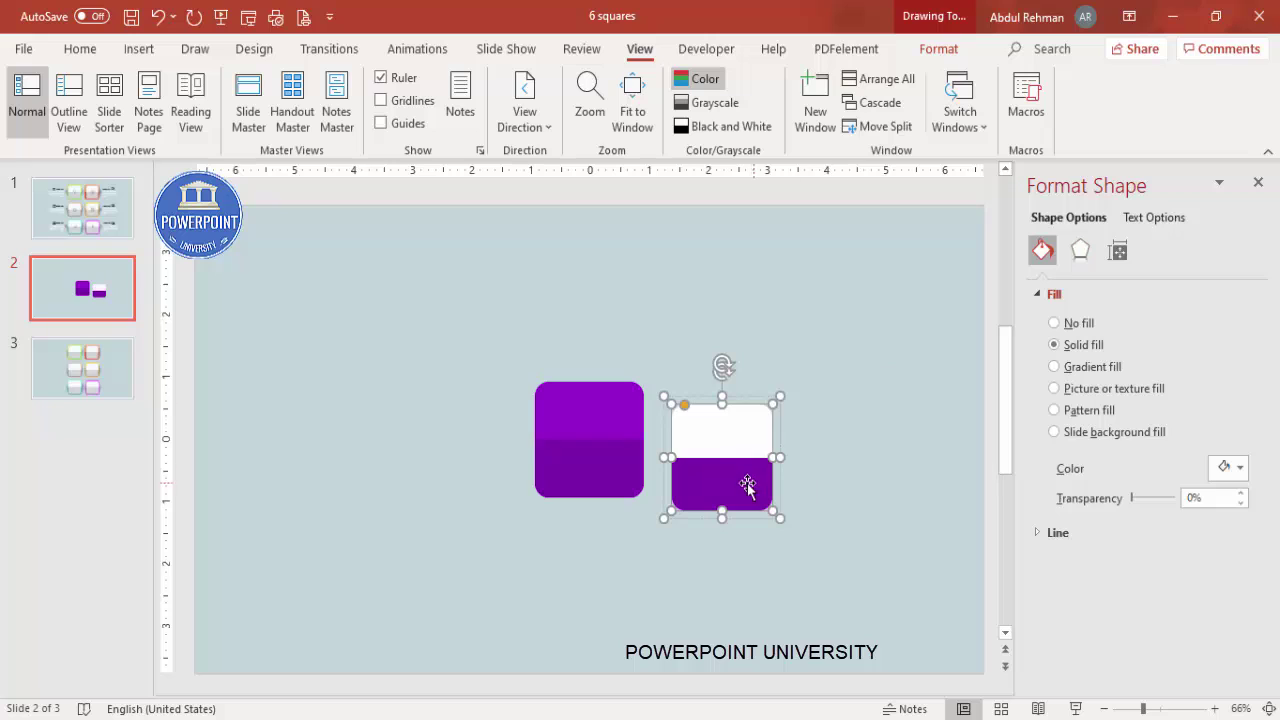
pyautogui.click(750, 487)
pyautogui.click(1225, 472)
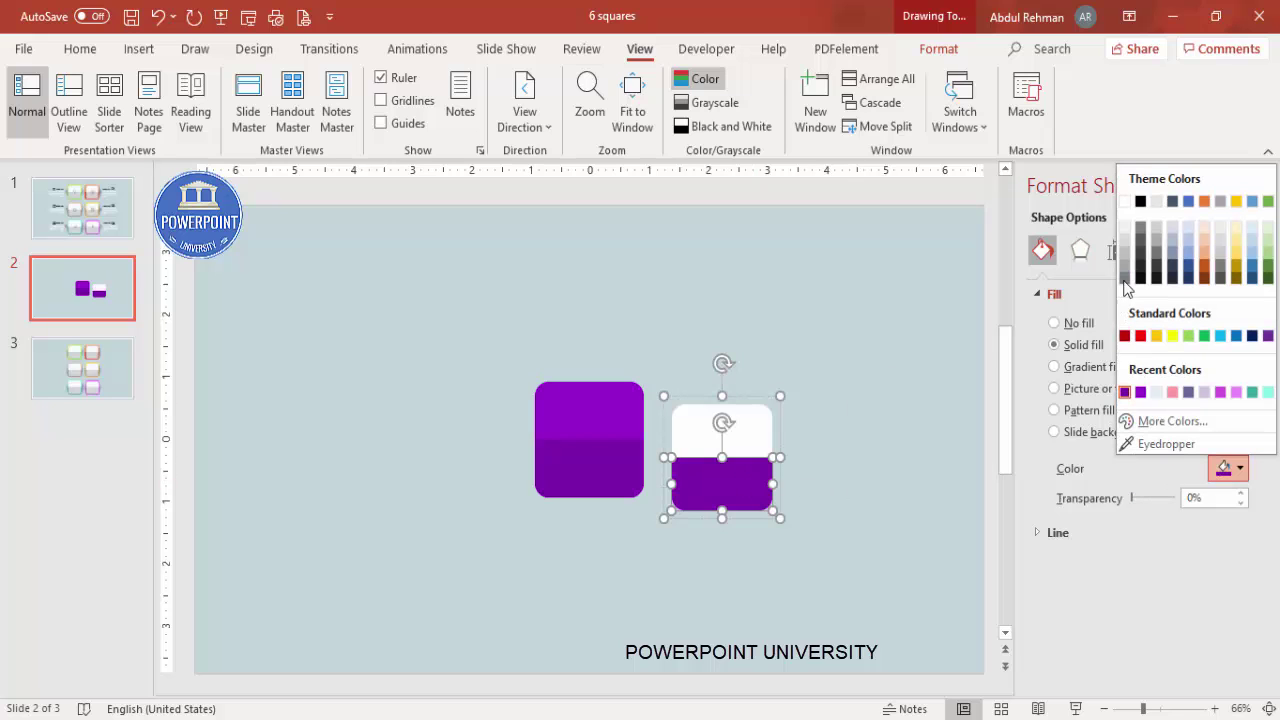
pyautogui.click(1125, 201)
pyautogui.click(883, 401)
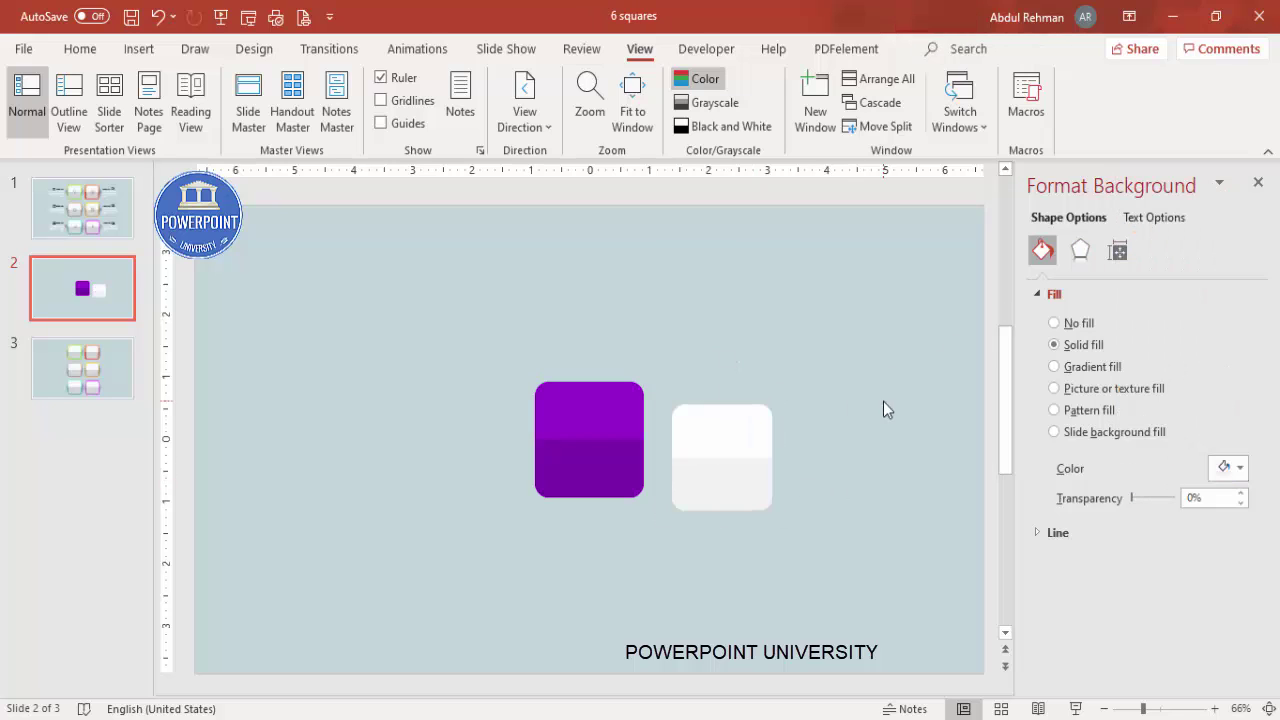
pyautogui.click(760, 449)
# Move the white square onto the purple one and Align Center it, leaving an even purple border.
pyautogui.moveTo(749, 483); pyautogui.dragTo(617, 477)
pyautogui.click(778, 478)
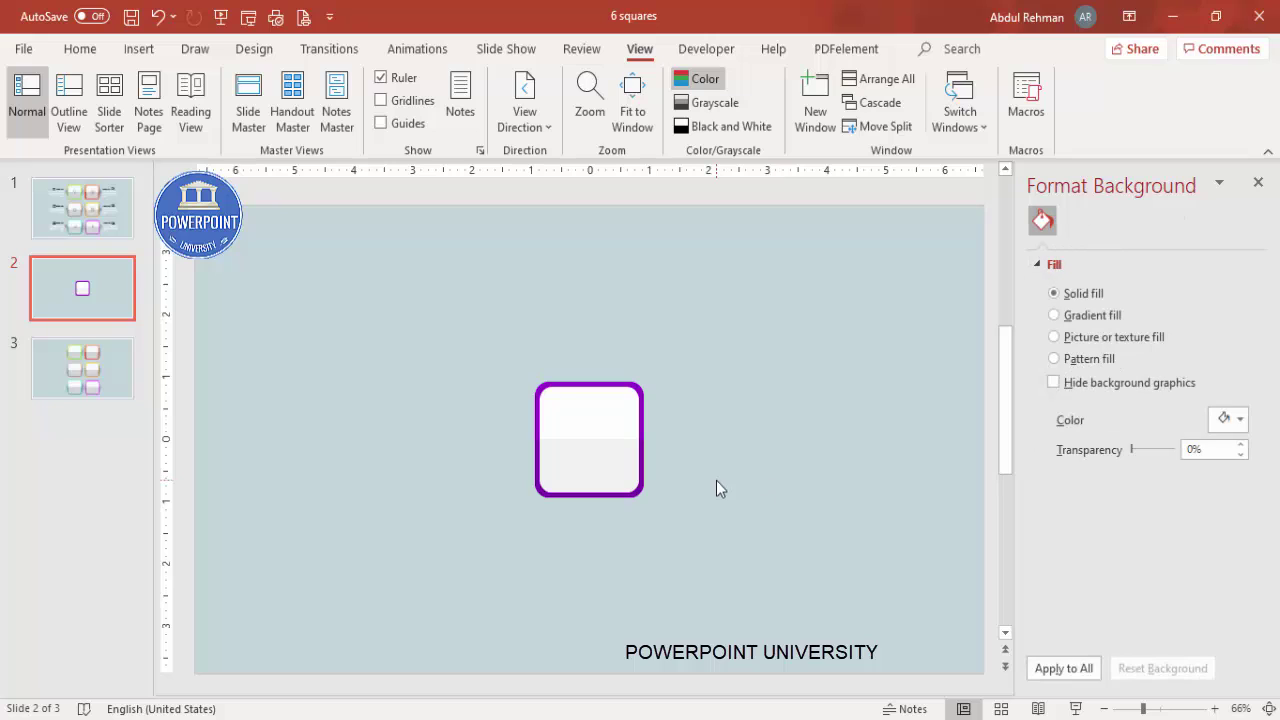
pyautogui.click(543, 380)
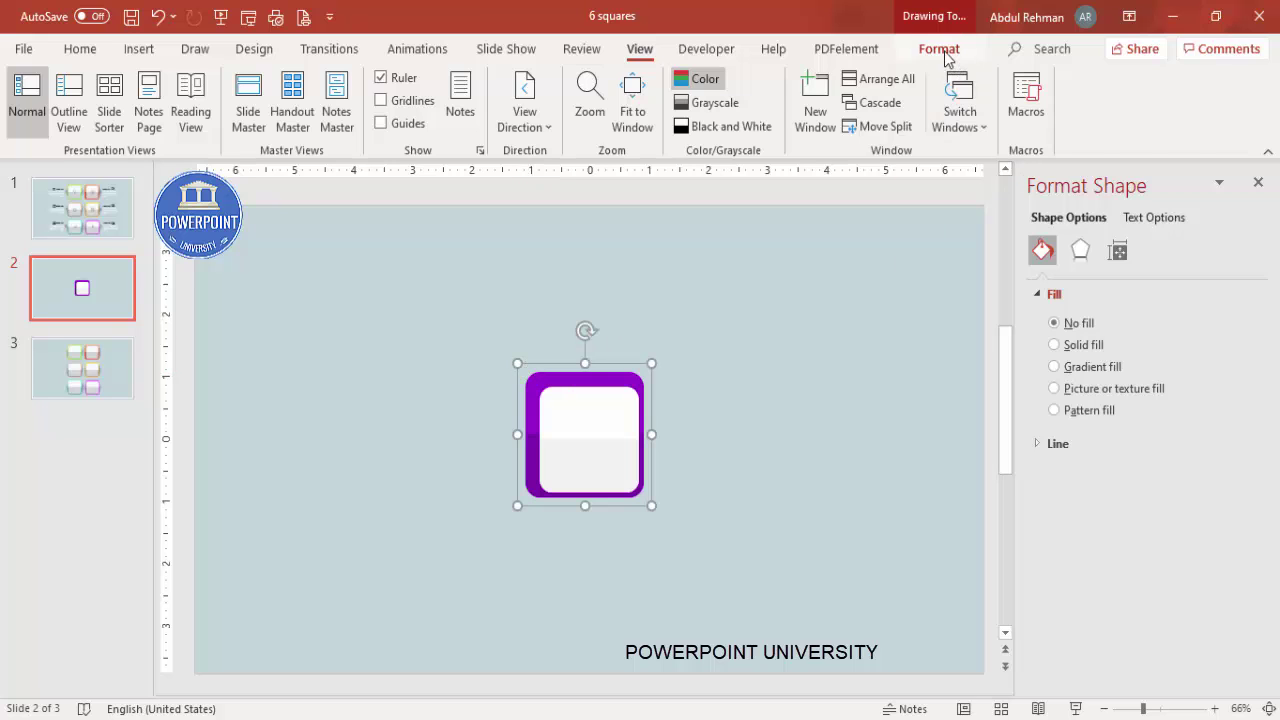
pyautogui.click(940, 49)
pyautogui.click(1058, 78)
pyautogui.click(1094, 133)
pyautogui.click(1058, 78)
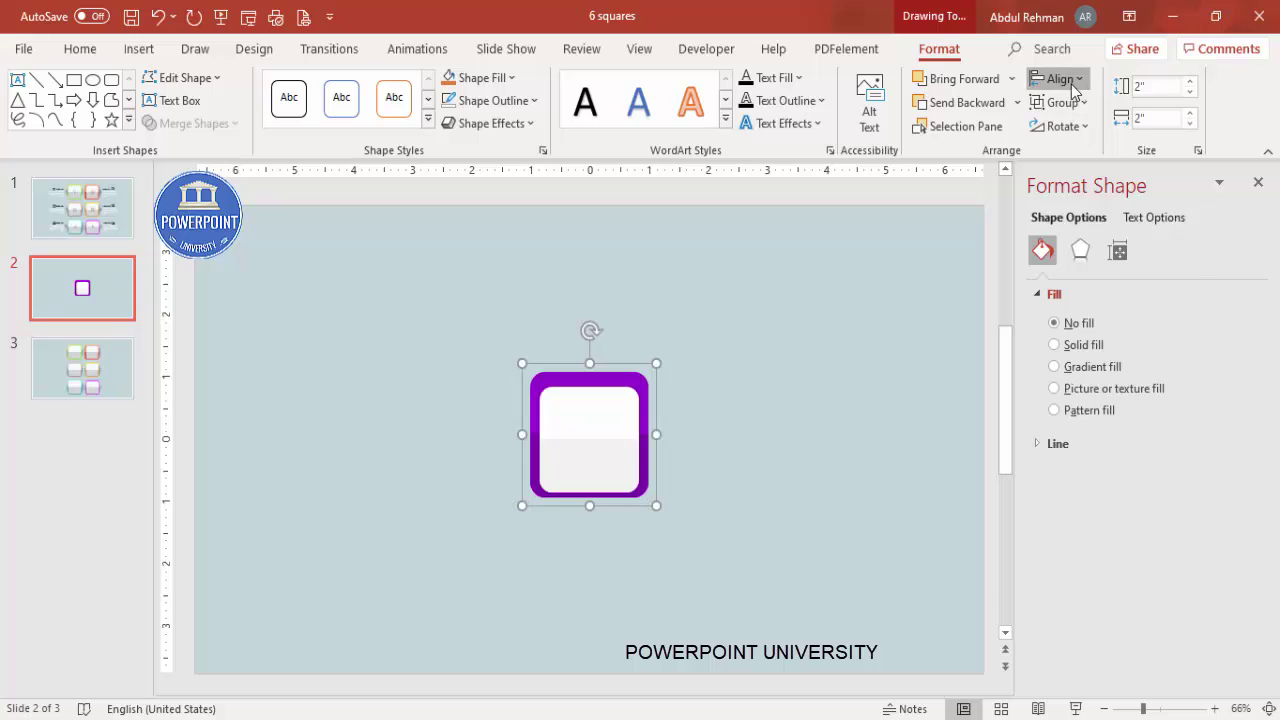
pyautogui.click(1100, 135)
pyautogui.click(810, 372)
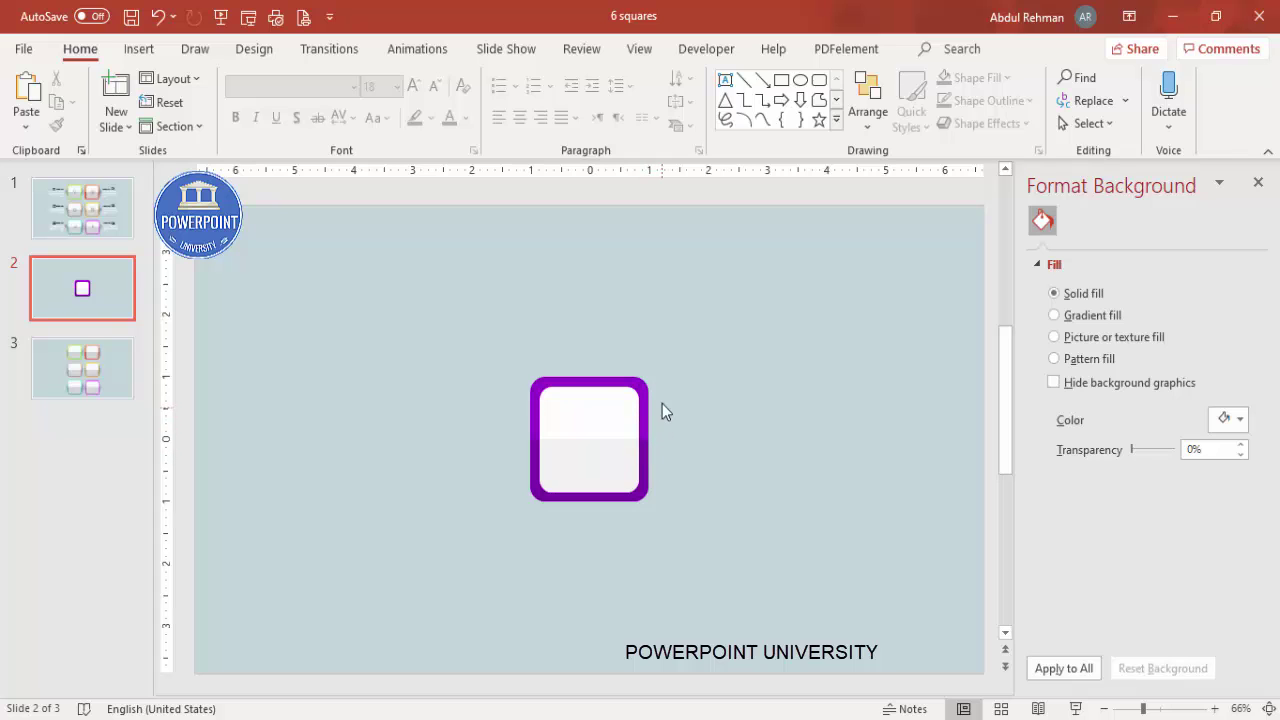
# Draw a tall oval beside the square with no outline and 68% transparent black fill.
pyautogui.click(148, 50)
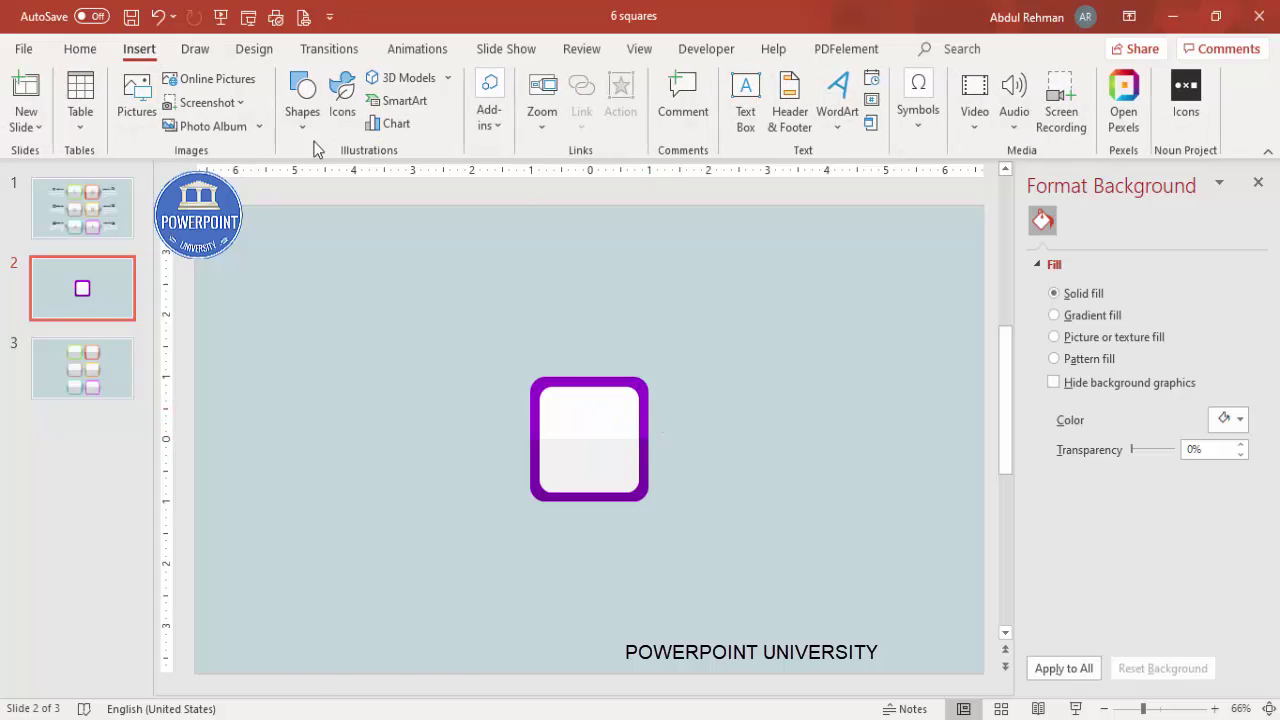
pyautogui.click(302, 100)
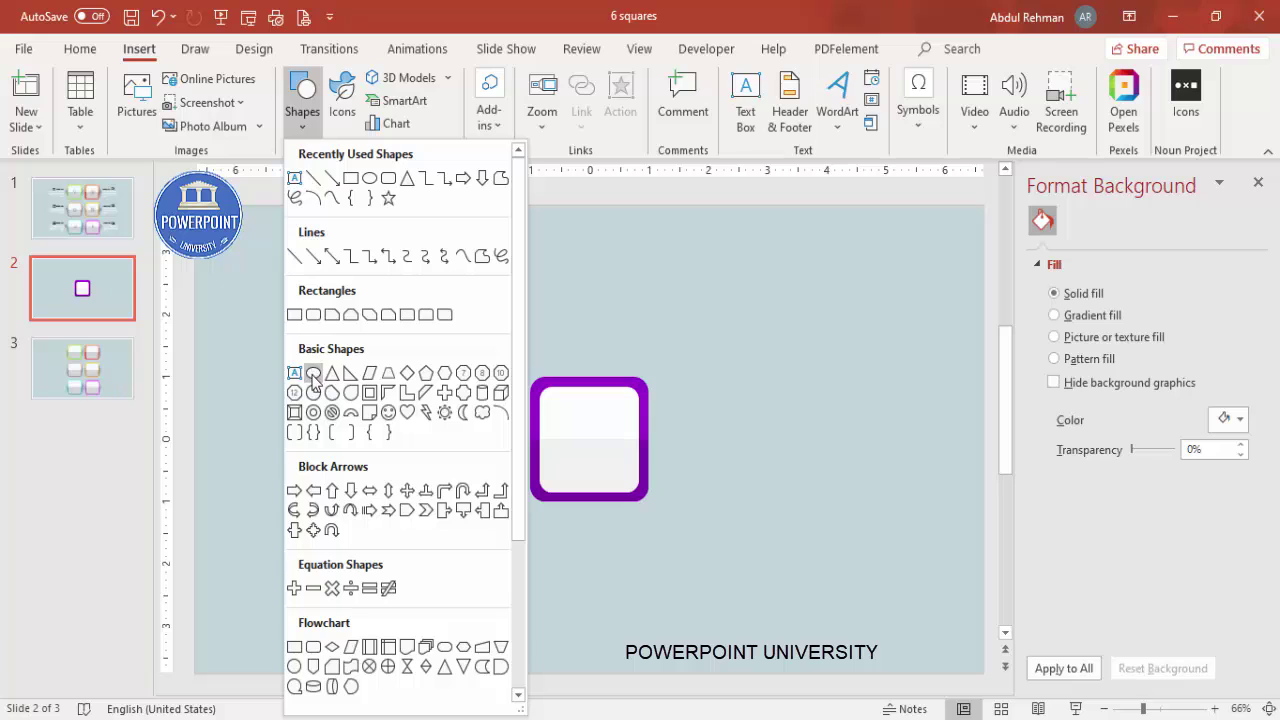
pyautogui.click(313, 377)
pyautogui.moveTo(697, 376); pyautogui.dragTo(727, 479)
pyautogui.click(513, 103)
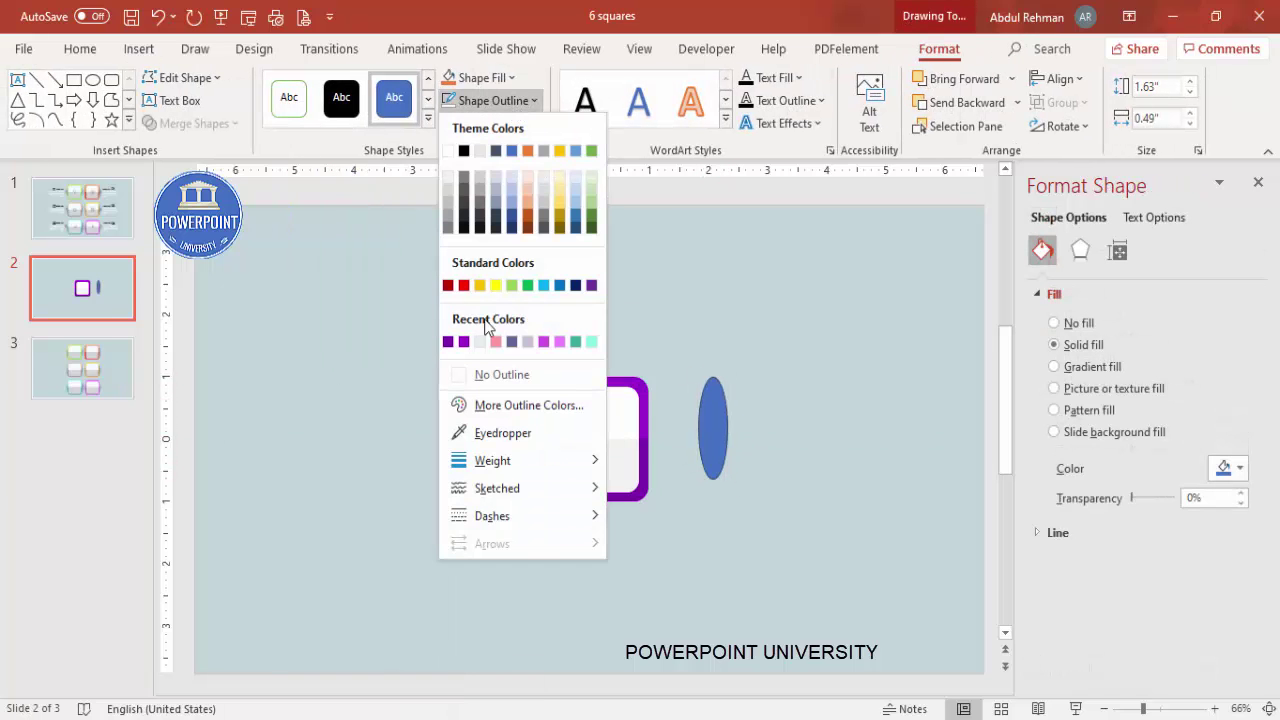
pyautogui.click(514, 374)
pyautogui.click(500, 84)
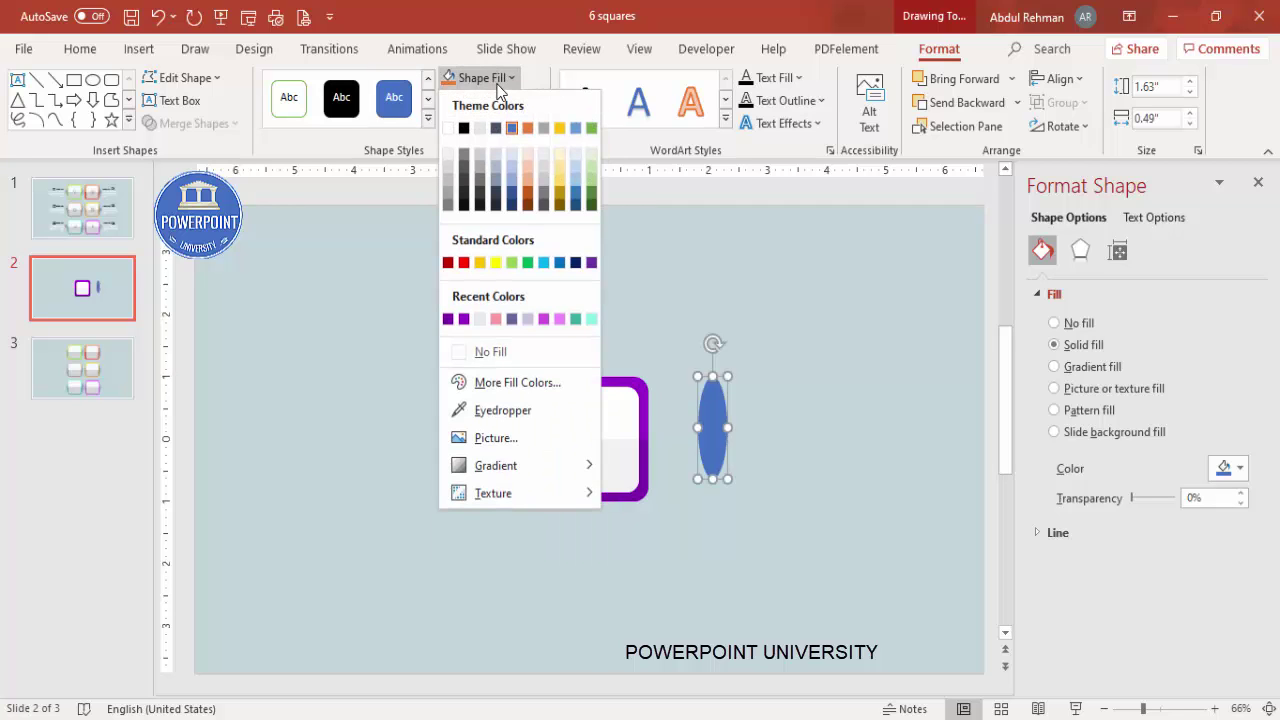
pyautogui.click(463, 128)
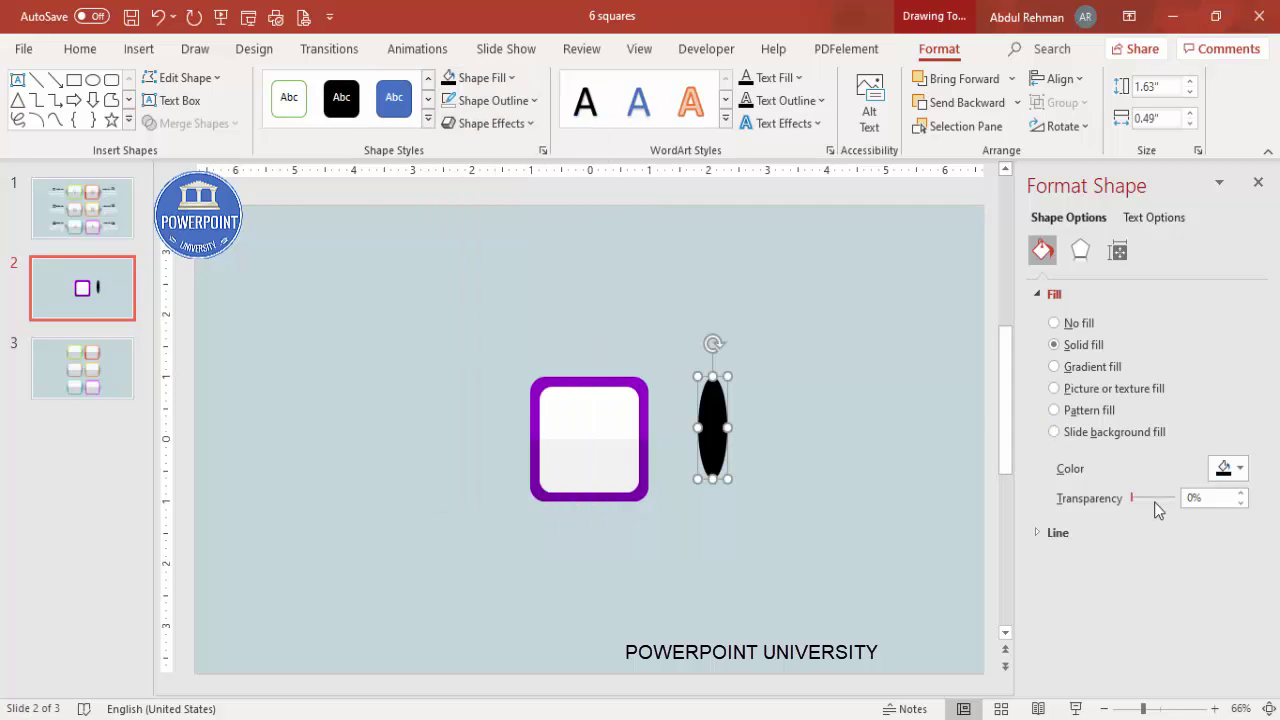
pyautogui.moveTo(1133, 499); pyautogui.dragTo(1163, 499)
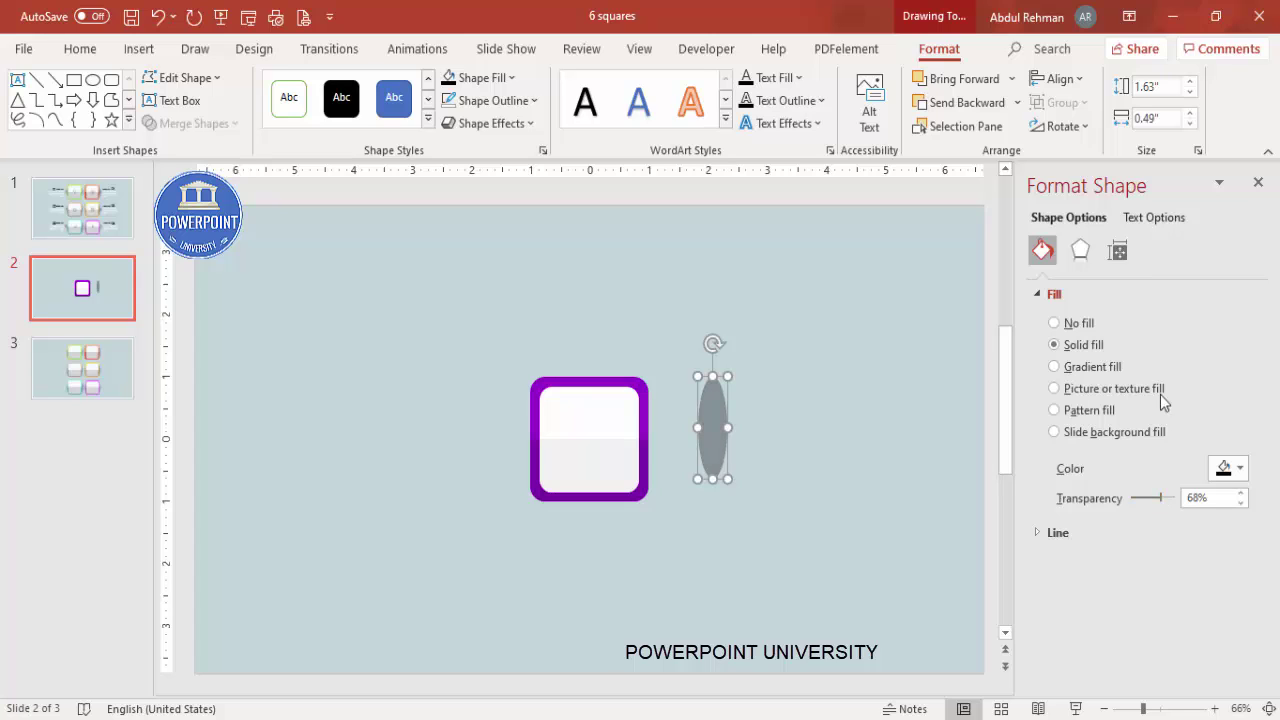
# Give the oval 8 pt soft edges.
pyautogui.click(1071, 262)
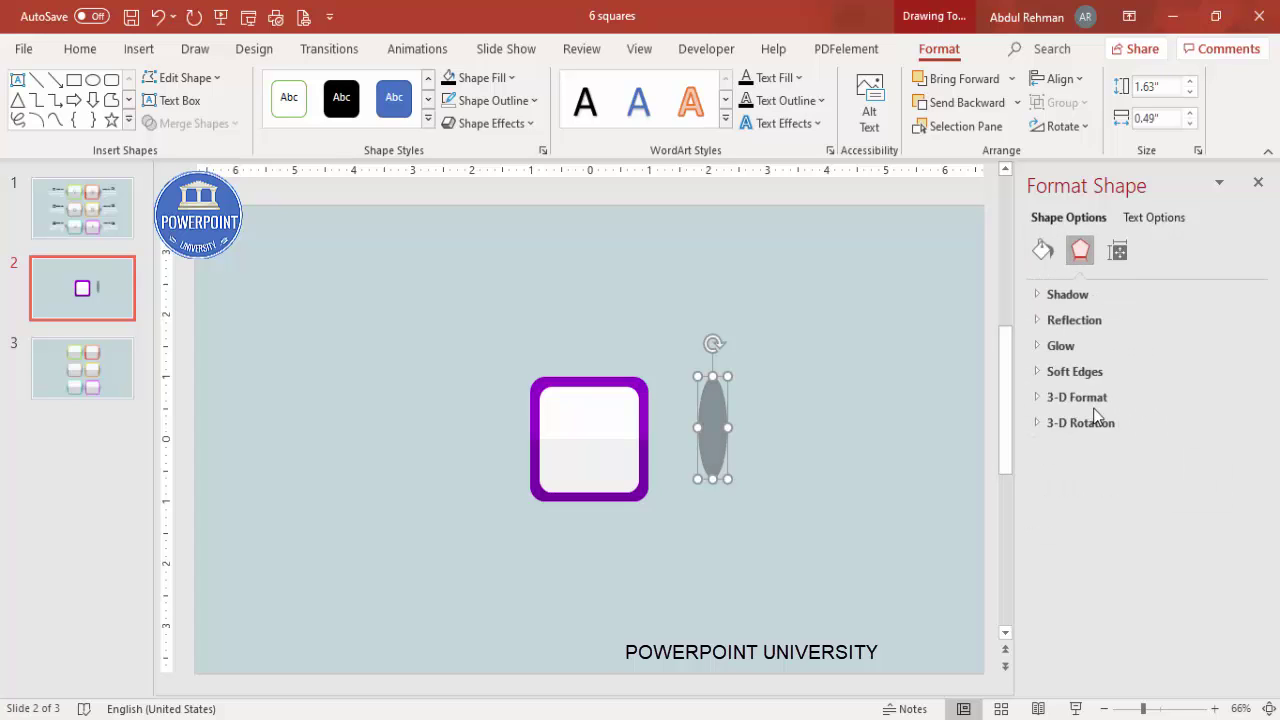
pyautogui.click(1070, 371)
pyautogui.click(1241, 423)
pyautogui.click(1241, 423)
pyautogui.click(1241, 423)
pyautogui.click(1241, 423)
pyautogui.click(1241, 423)
pyautogui.click(1241, 423)
pyautogui.click(1241, 423)
# Place the soft grey shadow at the square's right edge, sent behind the square.
pyautogui.moveTo(706, 440); pyautogui.dragTo(643, 453)
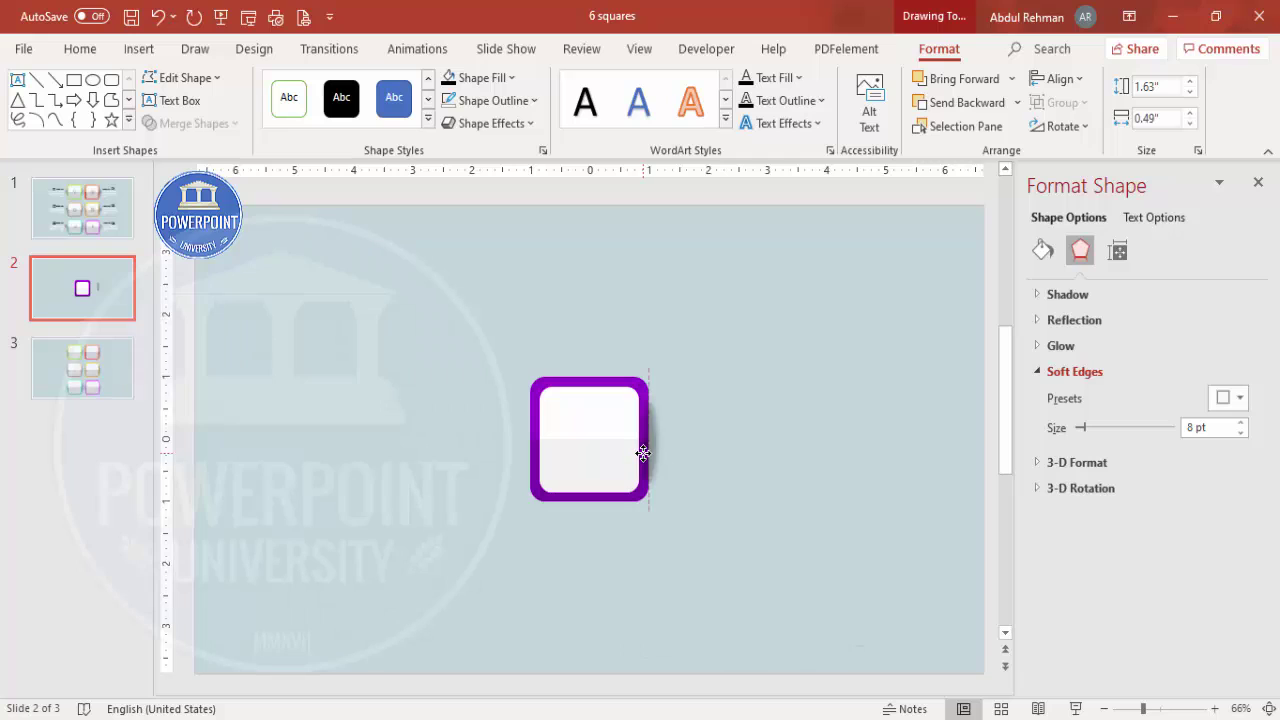
pyautogui.click(1017, 102)
pyautogui.click(968, 154)
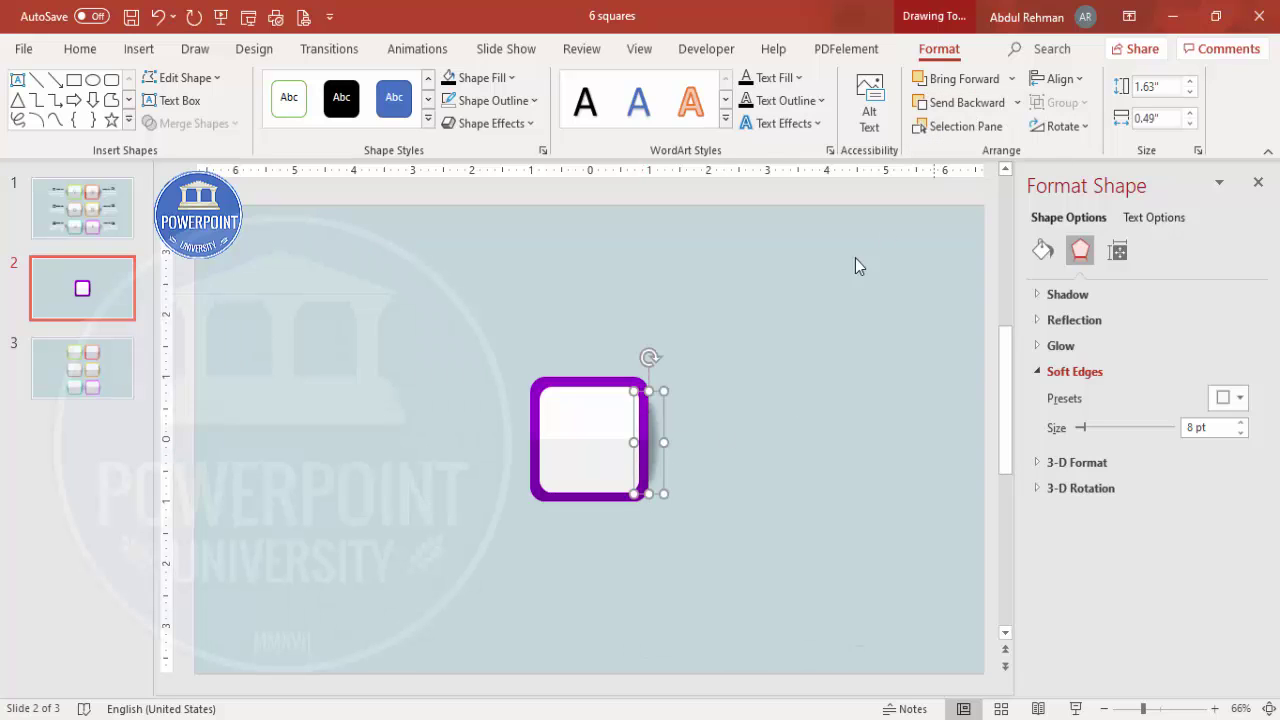
pyautogui.hotkey('ctrl', 'Left')
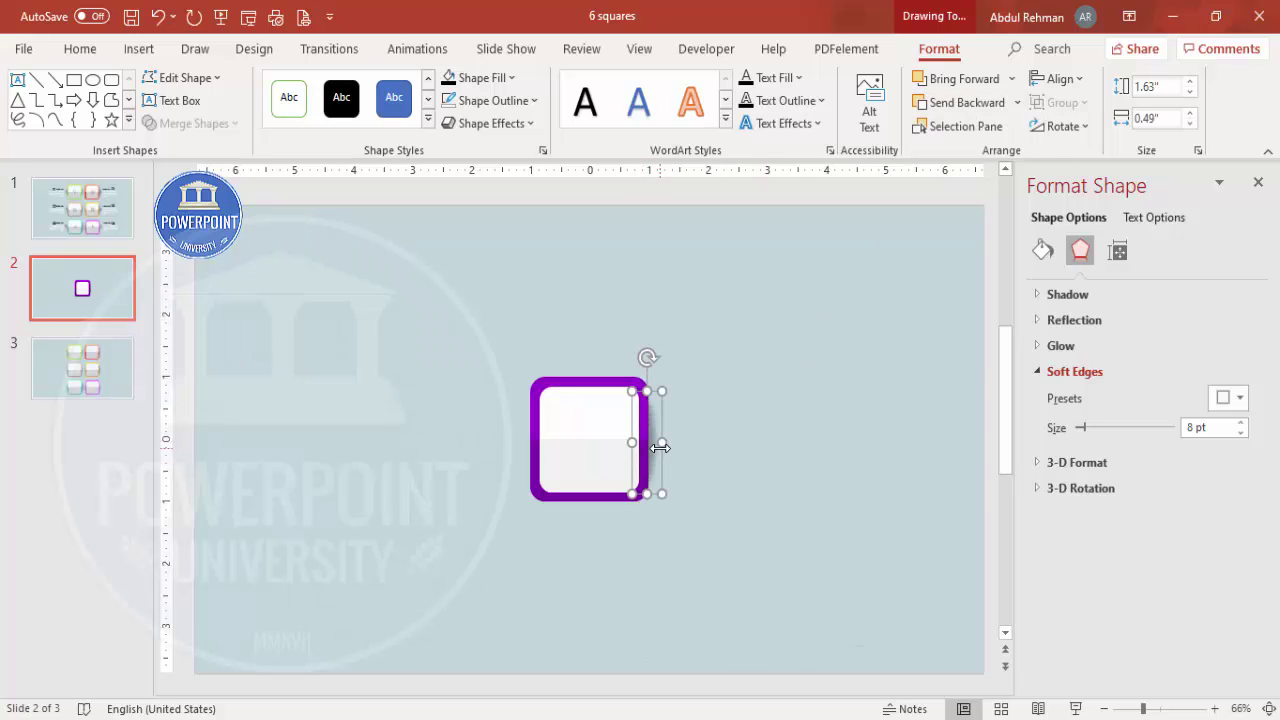
pyautogui.hotkey('ctrl', 'Up')
# Position the soft grey shadow at the square's left edge, behind the square.
pyautogui.moveTo(660, 458); pyautogui.dragTo(531, 450)
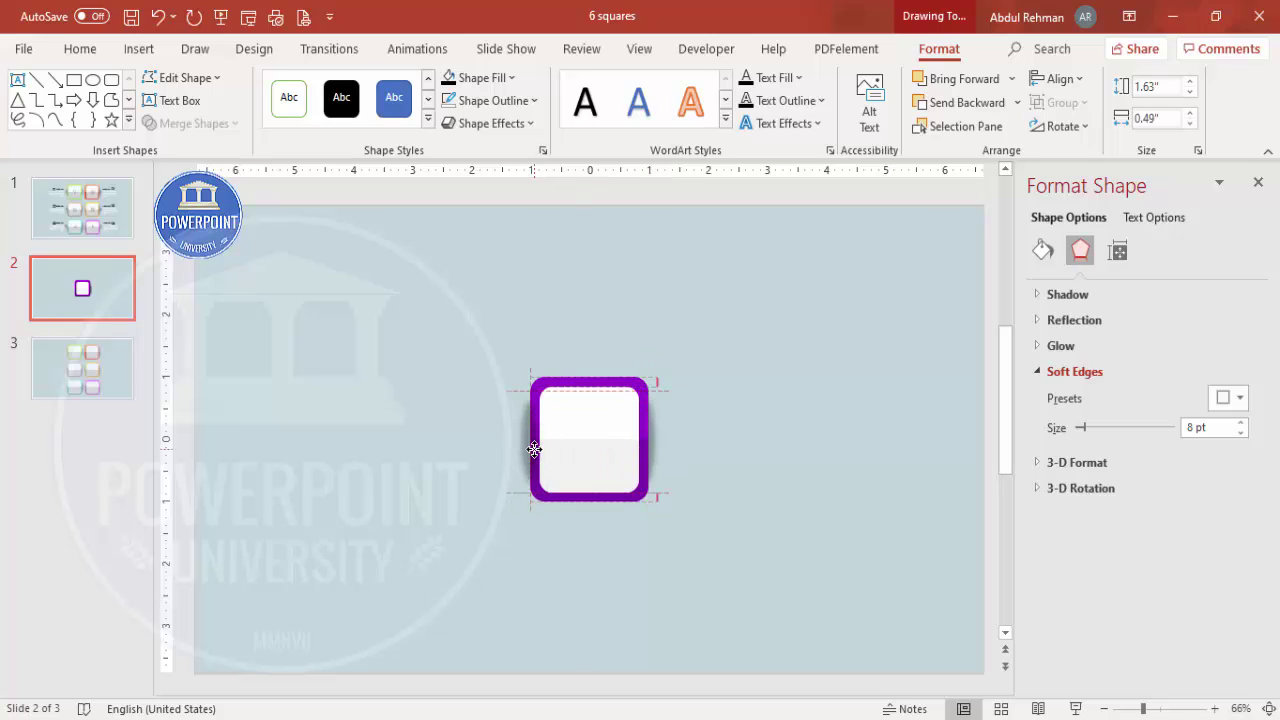
pyautogui.click(1018, 103)
pyautogui.click(988, 157)
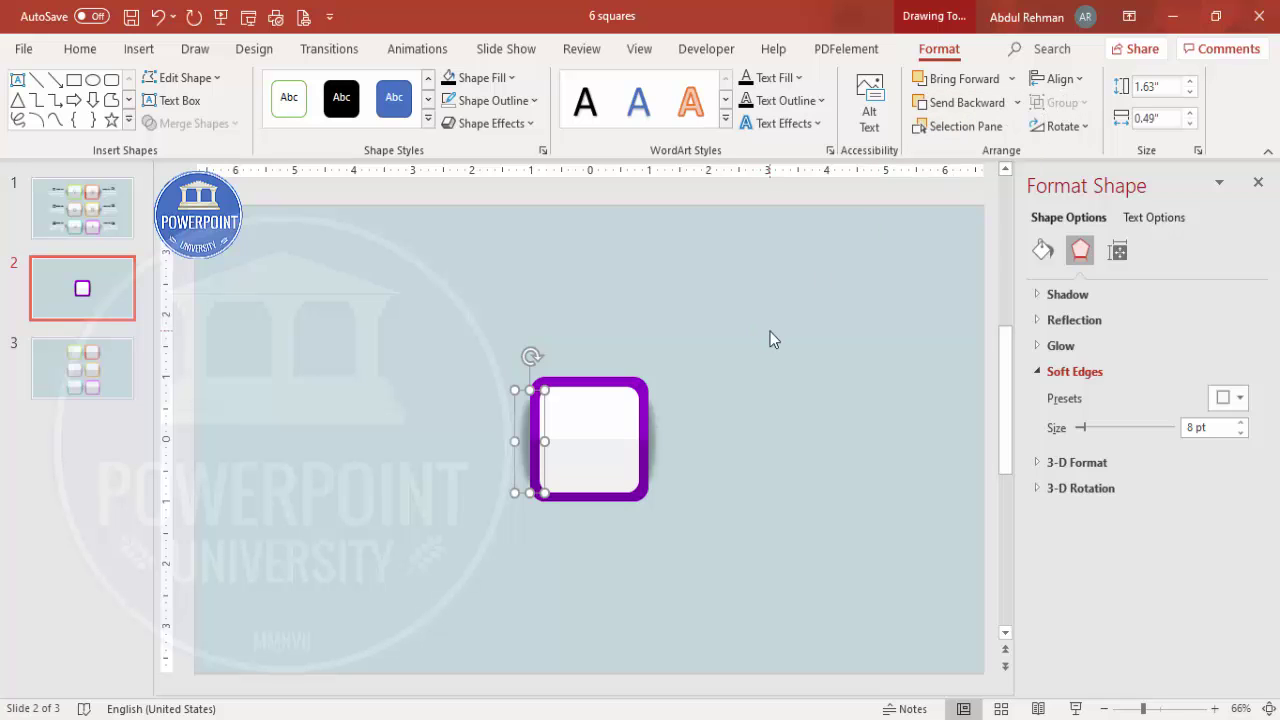
pyautogui.hotkey('ctrl', 'Right')
pyautogui.hotkey('ctrl', 'Right')
pyautogui.click(770, 338)
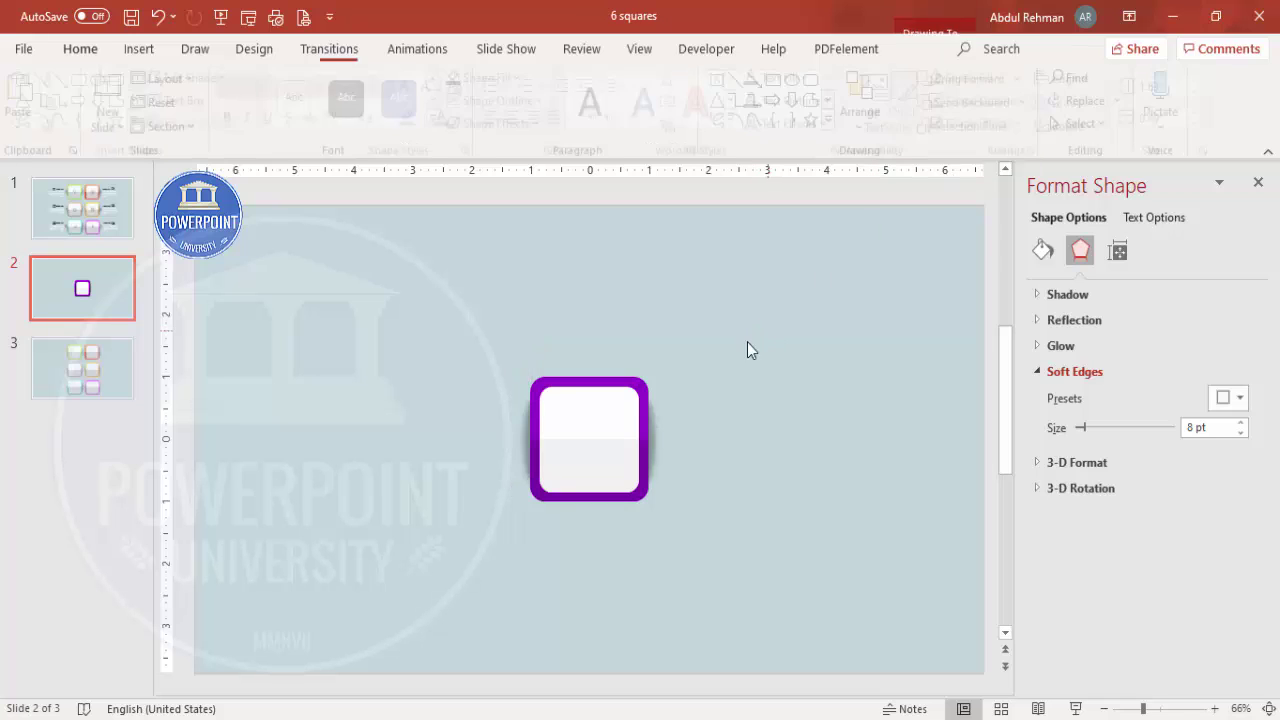
# Fill the square's lower inner panel with light grey RGB 240, 240, 240.
pyautogui.click(612, 452)
pyautogui.click(612, 452)
pyautogui.click(1233, 467)
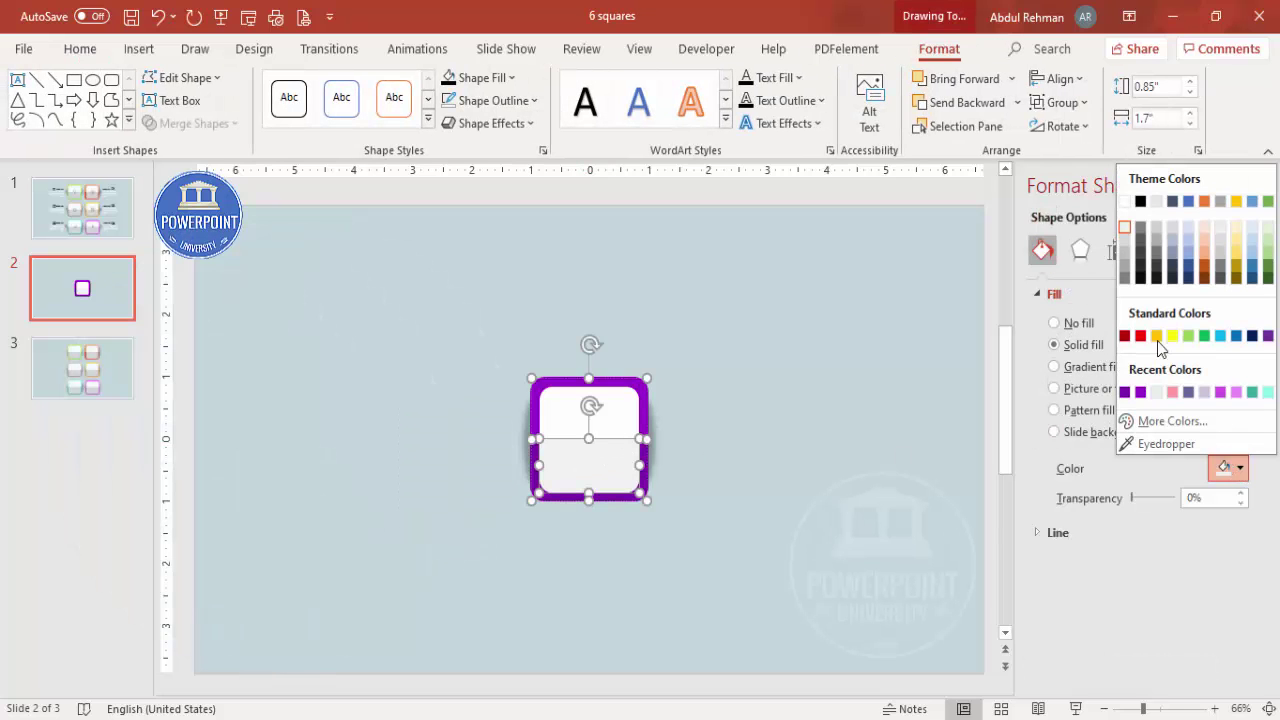
pyautogui.click(1190, 422)
pyautogui.click(695, 248)
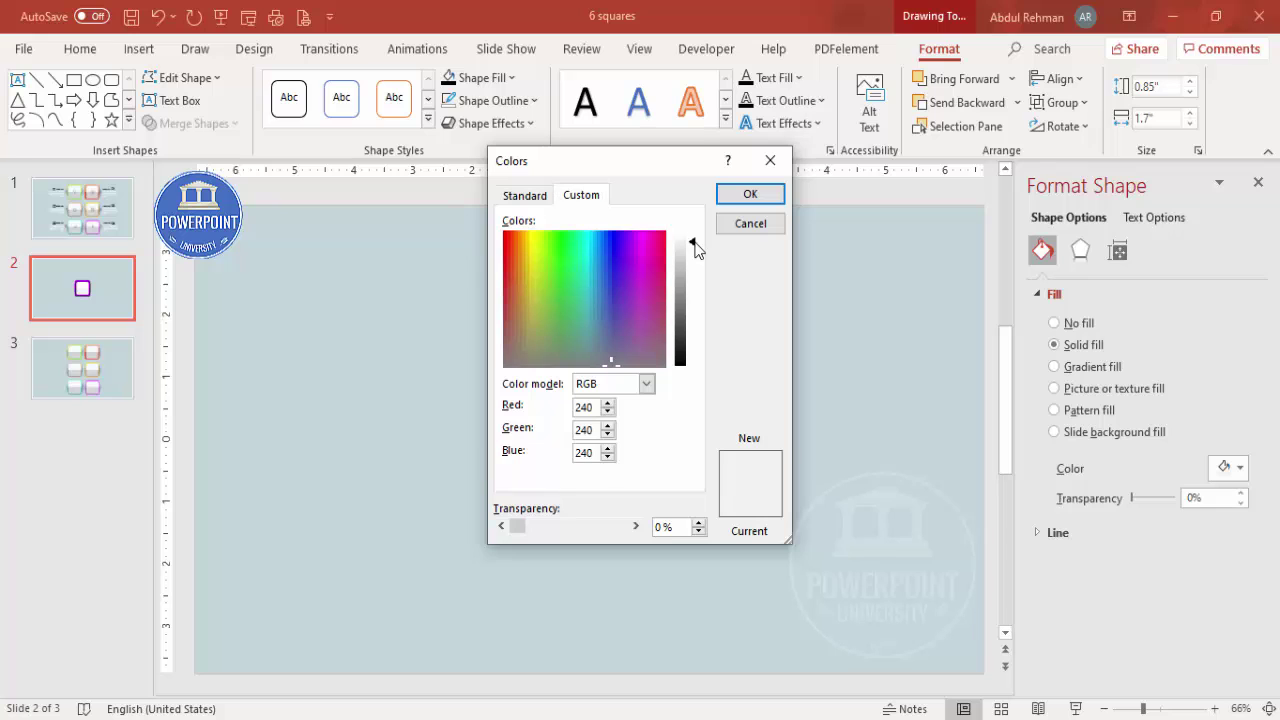
pyautogui.click(750, 194)
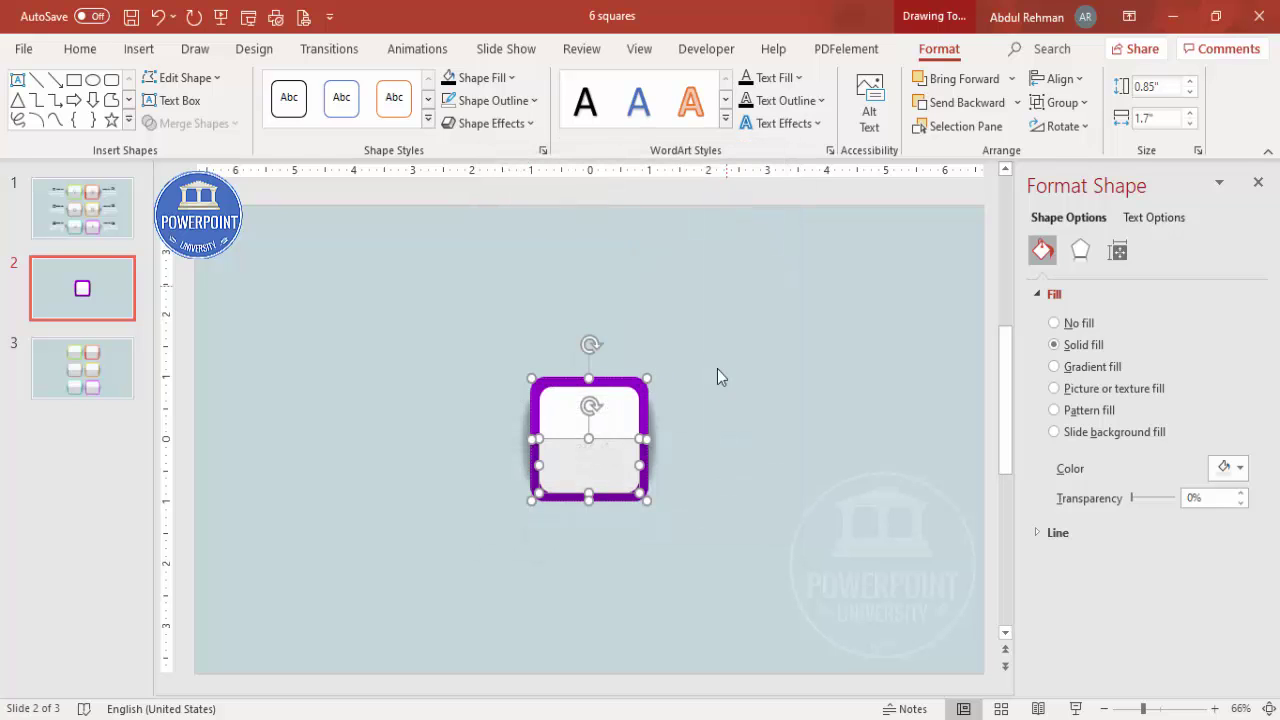
pyautogui.click(650, 451)
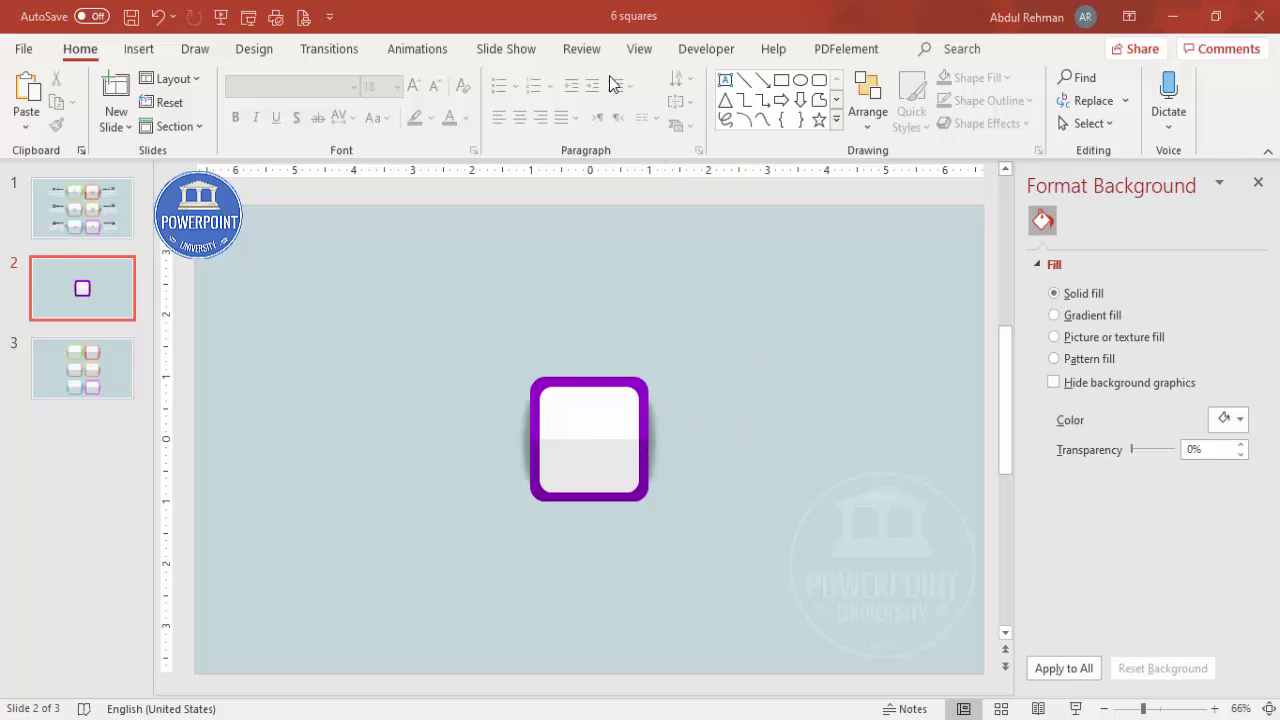
# Turn the guides back on and marquee-select all pieces of the square.
pyautogui.click(639, 50)
pyautogui.click(408, 124)
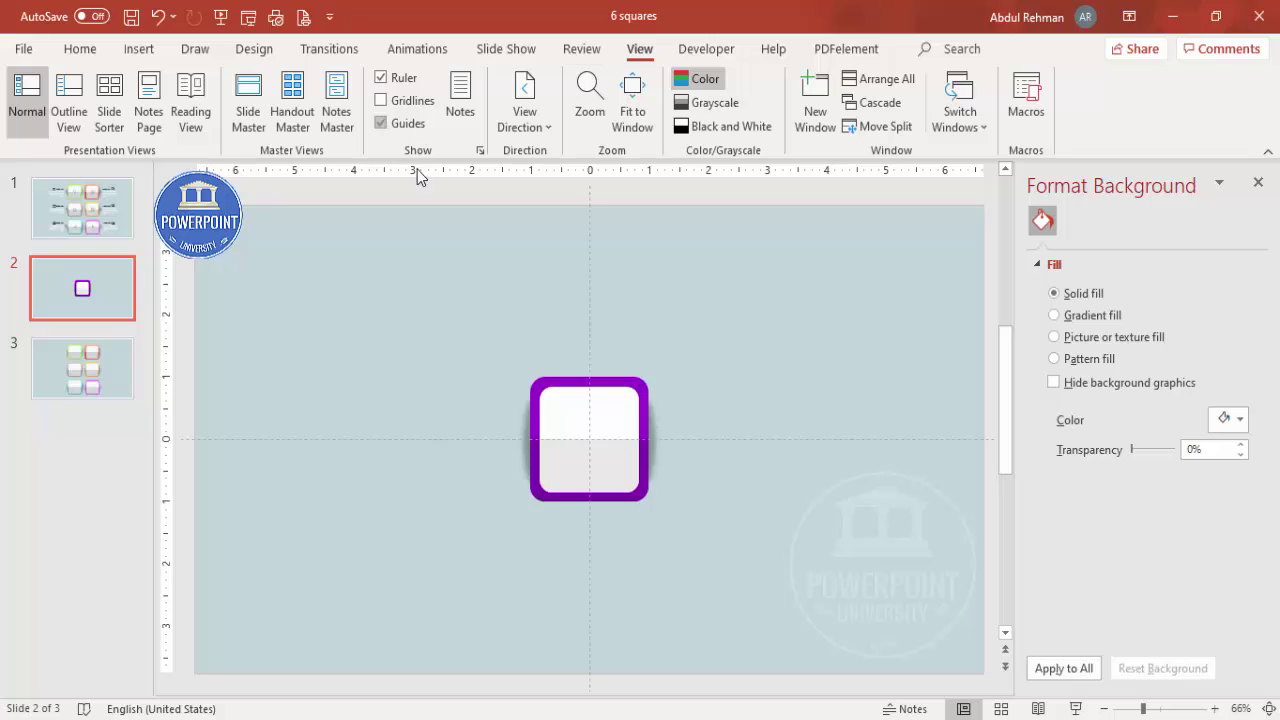
pyautogui.moveTo(408, 294); pyautogui.dragTo(770, 618)
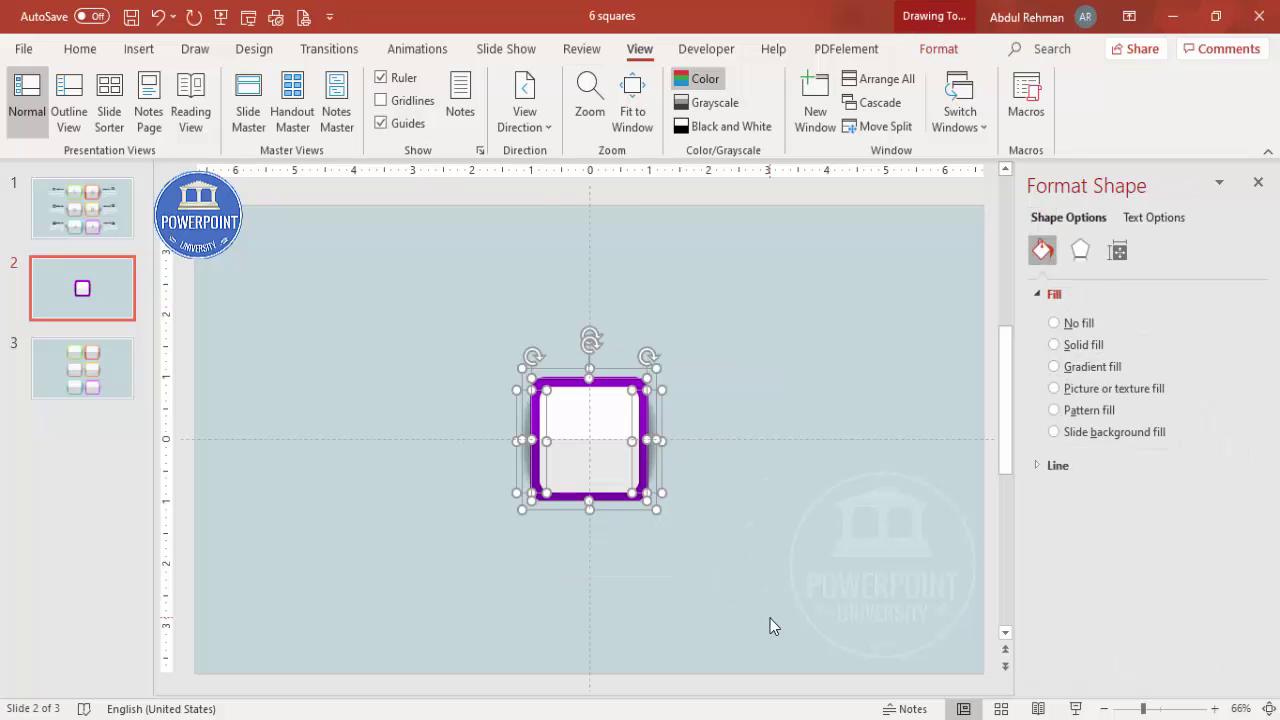
# Group the square, duplicate it into a column of three, and copy the column to the right.
pyautogui.hotkey('ctrl', 'g')
pyautogui.moveTo(611, 431); pyautogui.dragTo(529, 449)
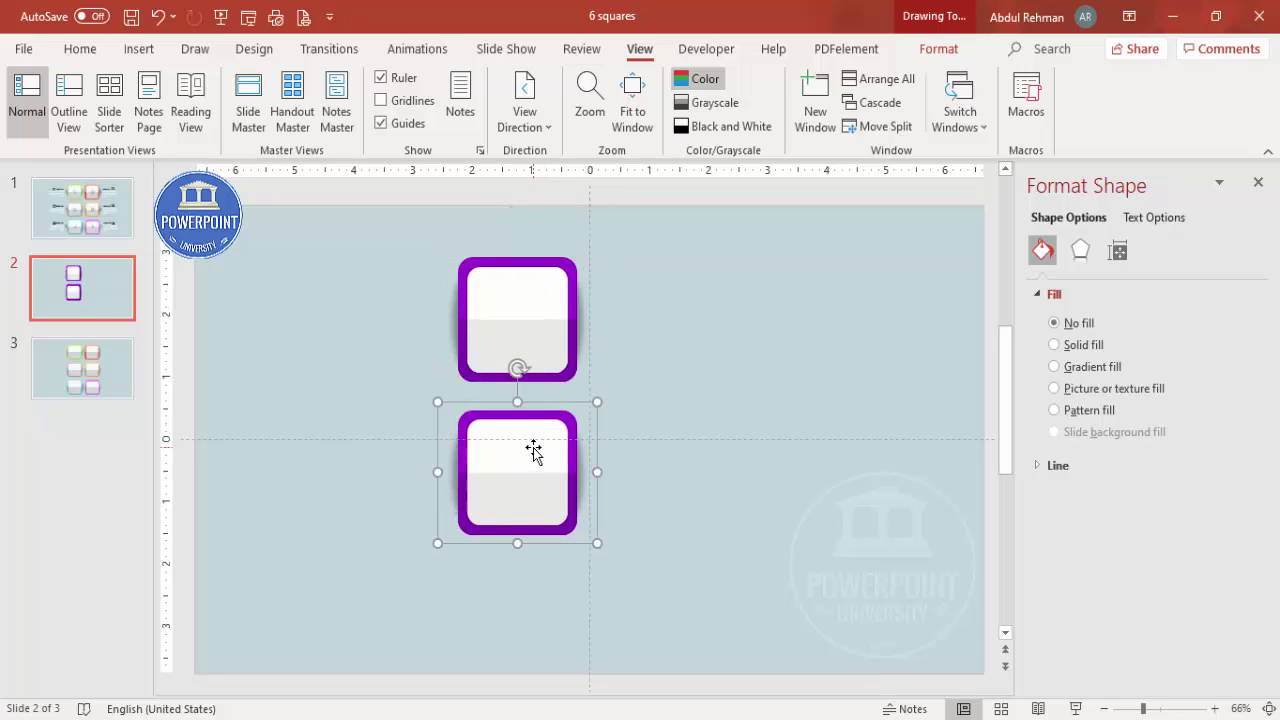
pyautogui.hotkey('ctrl', 'd')
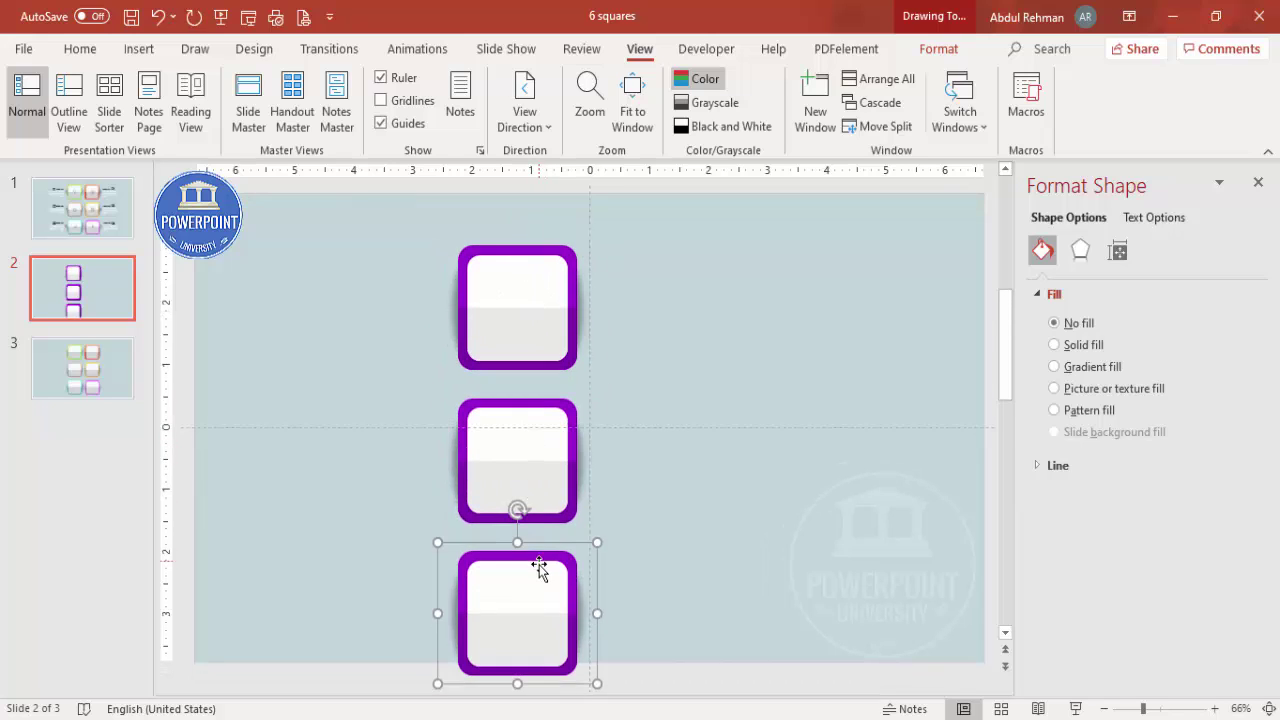
pyautogui.keyDown('shift'); pyautogui.click(530, 480); pyautogui.keyUp('shift')
pyautogui.keyDown('shift'); pyautogui.click(536, 348); pyautogui.keyUp('shift')
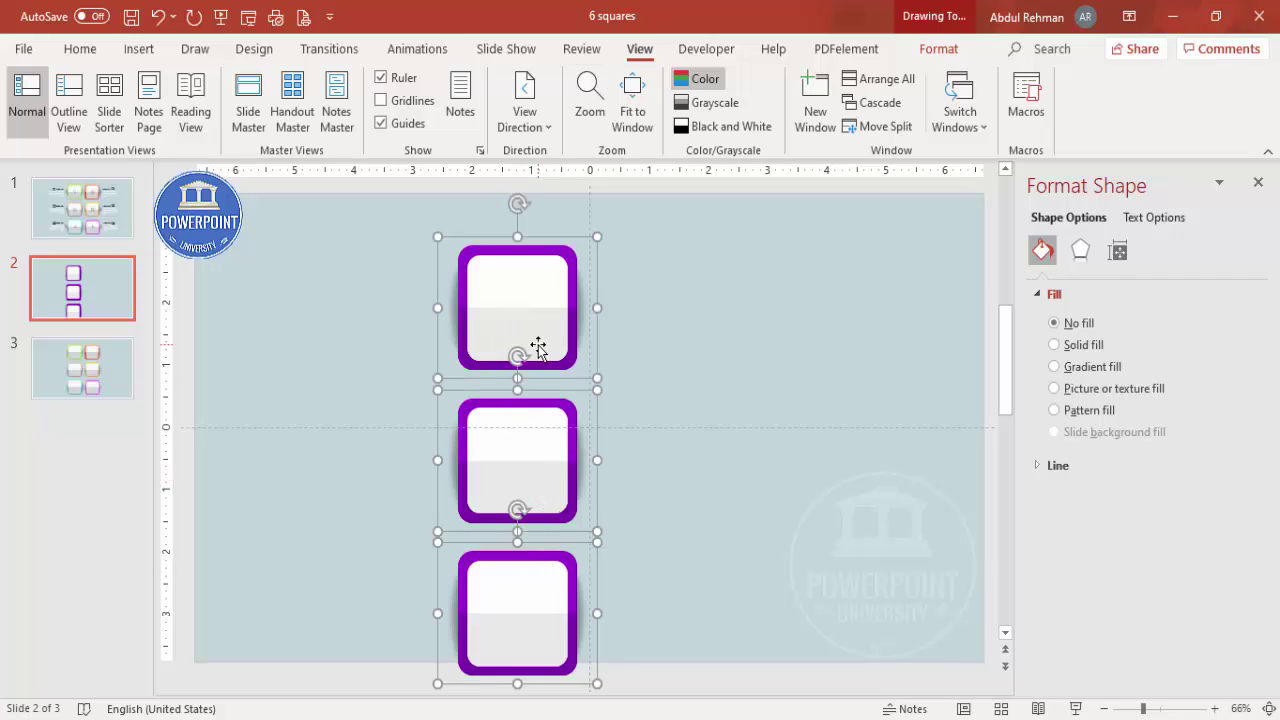
pyautogui.press('Up')
pyautogui.press('Up')
pyautogui.press('Up')
pyautogui.press('Up')
pyautogui.press('Up')
pyautogui.press('Up')
pyautogui.press('Up')
pyautogui.press('Up')
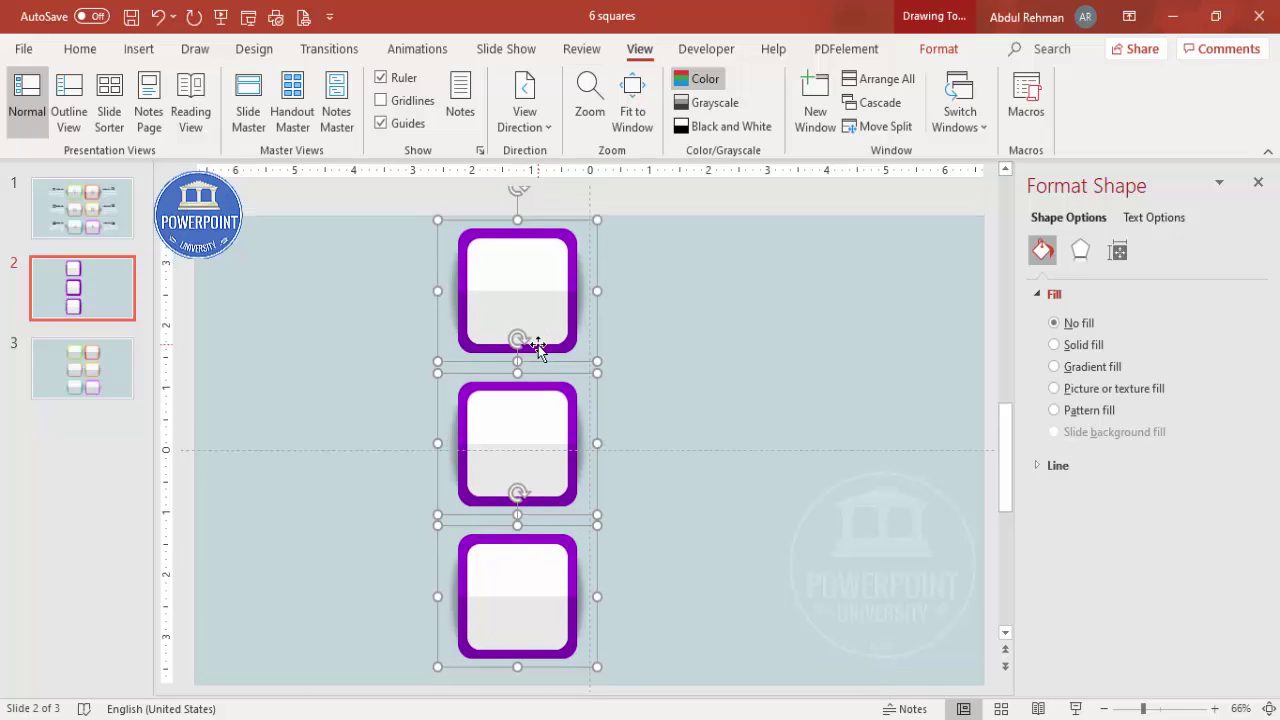
pyautogui.moveTo(538, 347); pyautogui.dragTo(662, 404)
pyautogui.click(840, 385)
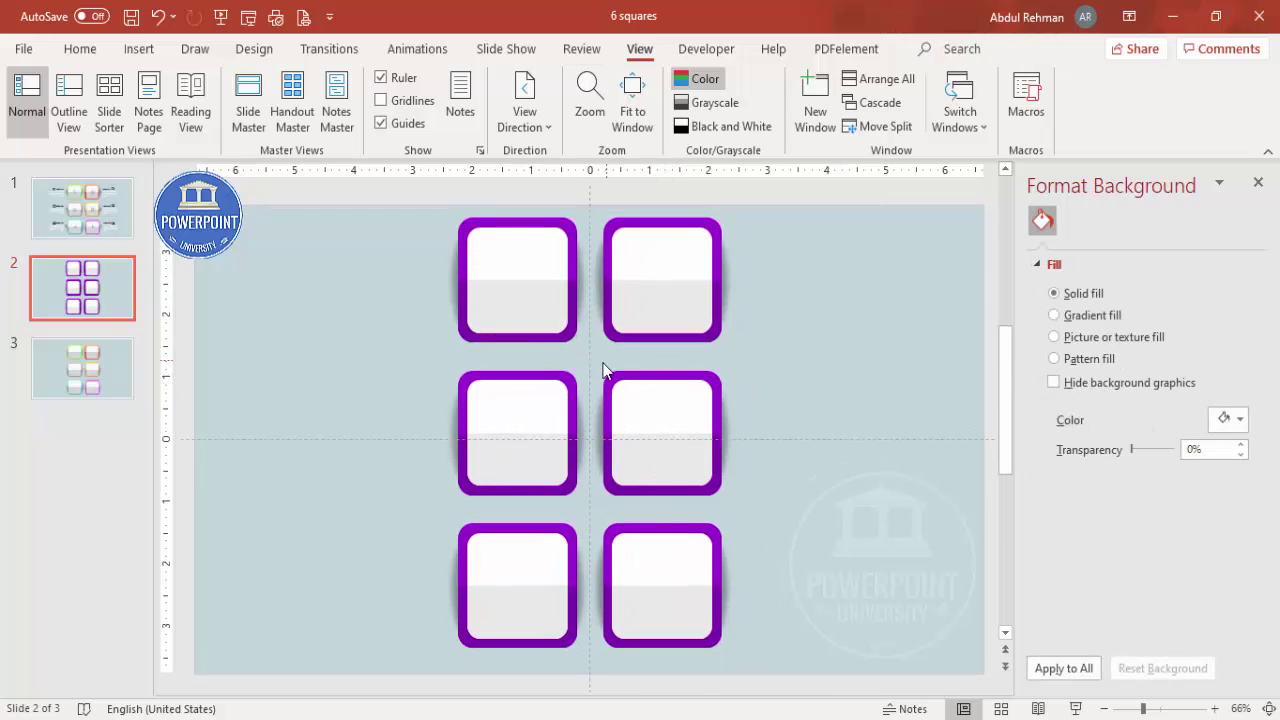
# Fill the middle-left frame's upper half with orange.
pyautogui.click(481, 383)
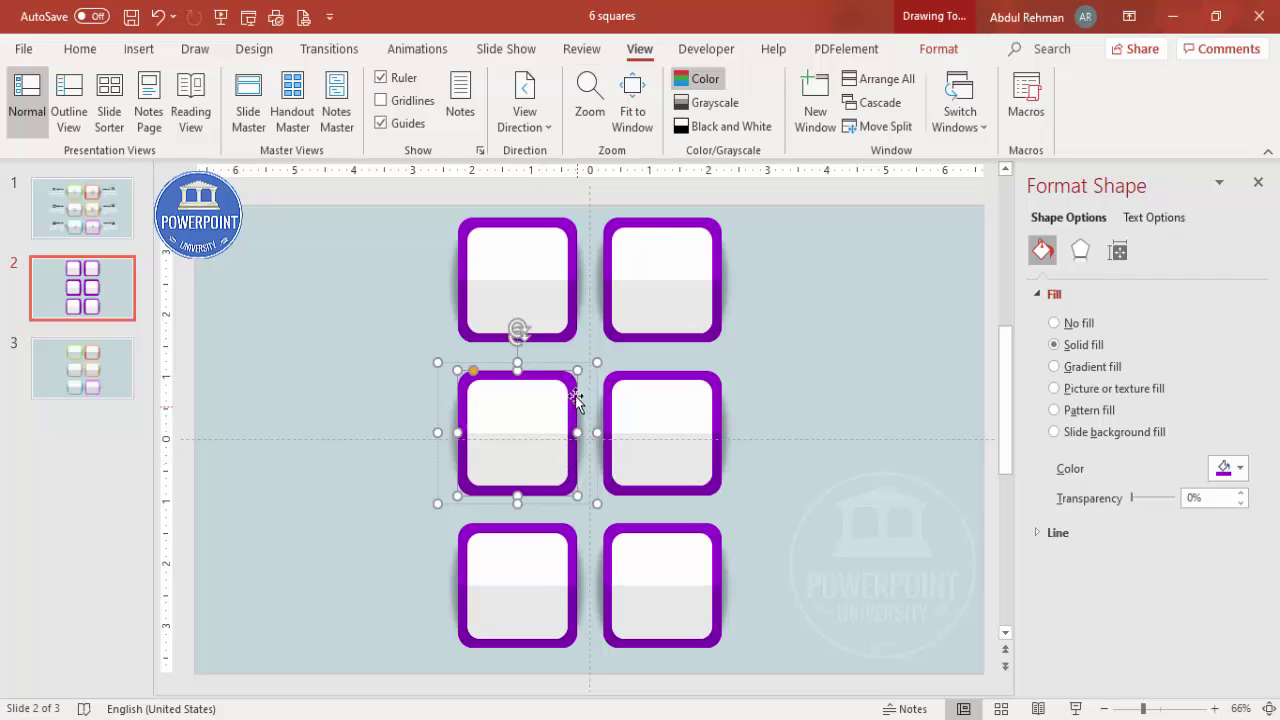
pyautogui.click(1226, 470)
pyautogui.click(1090, 420)
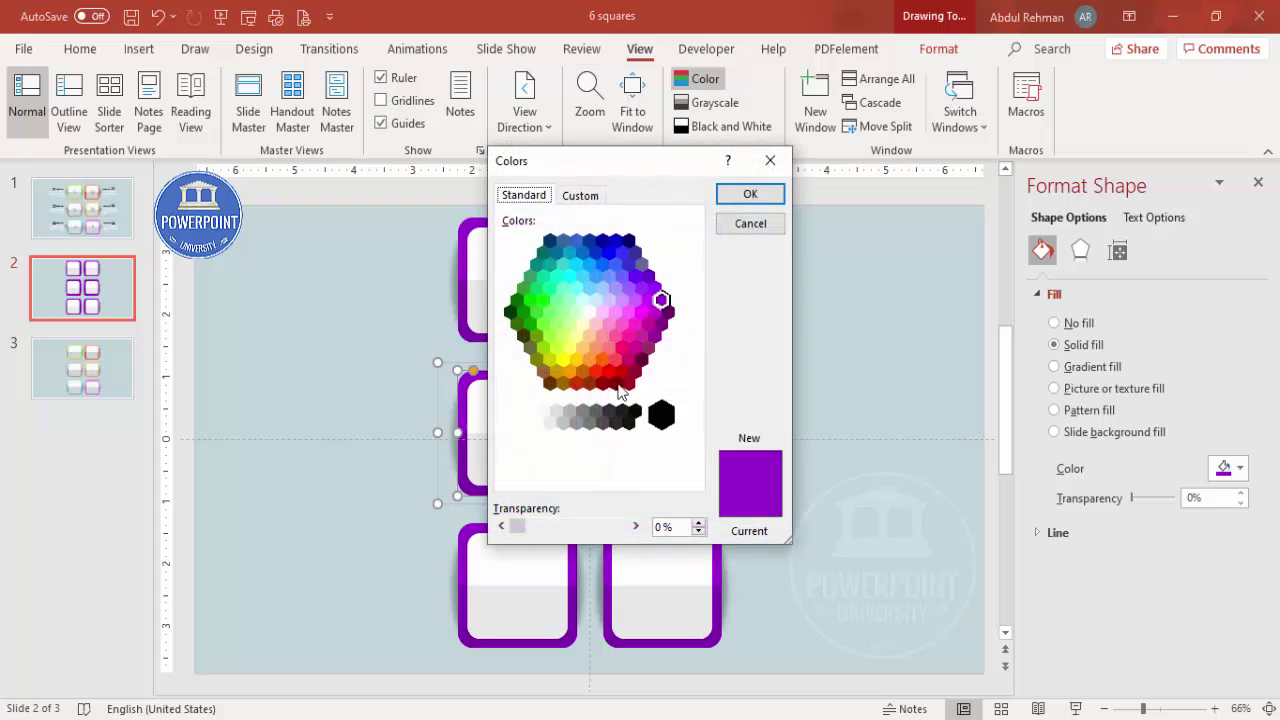
pyautogui.click(568, 372)
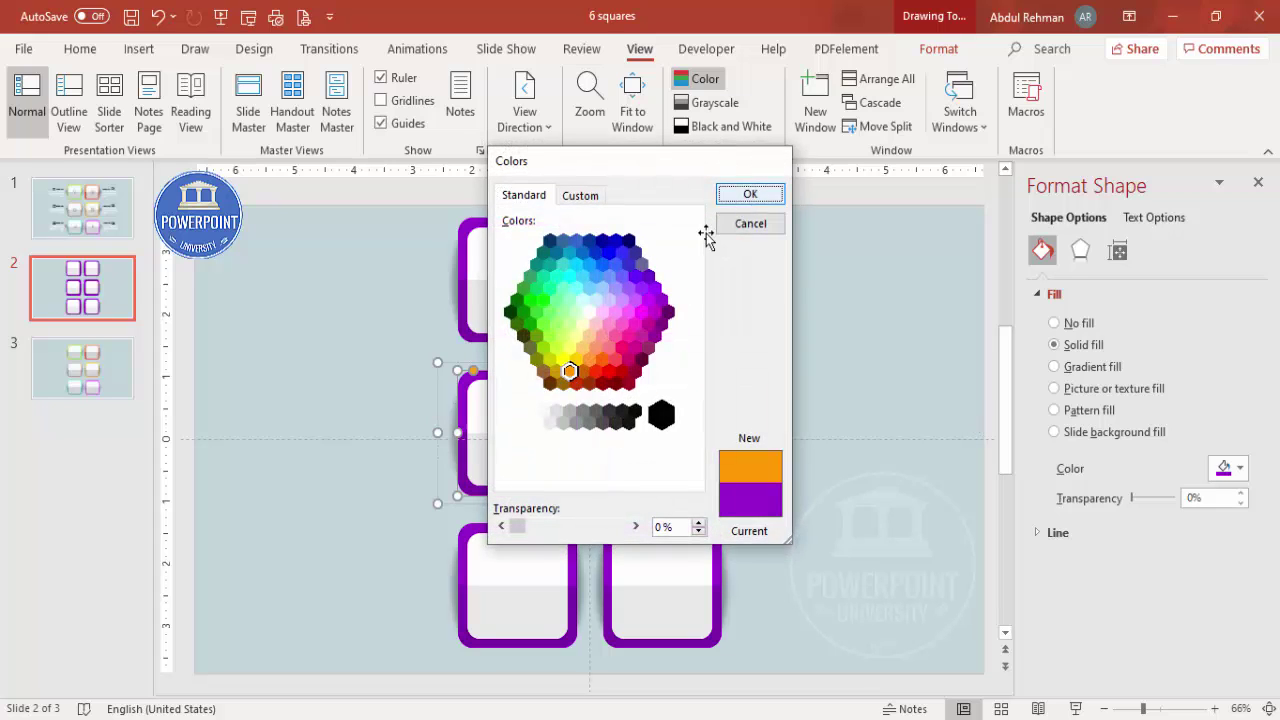
pyautogui.click(750, 194)
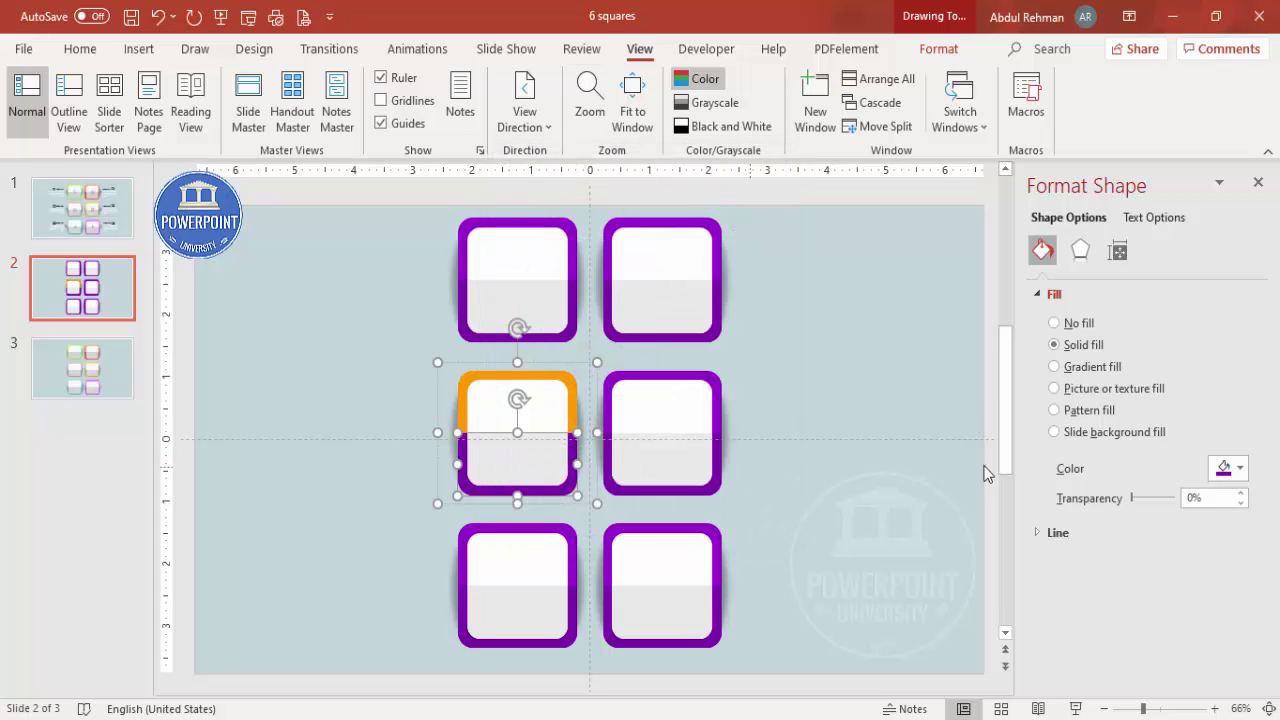
# Apply a darker orange shade to the middle-left frame.
pyautogui.click(1228, 470)
pyautogui.click(1160, 428)
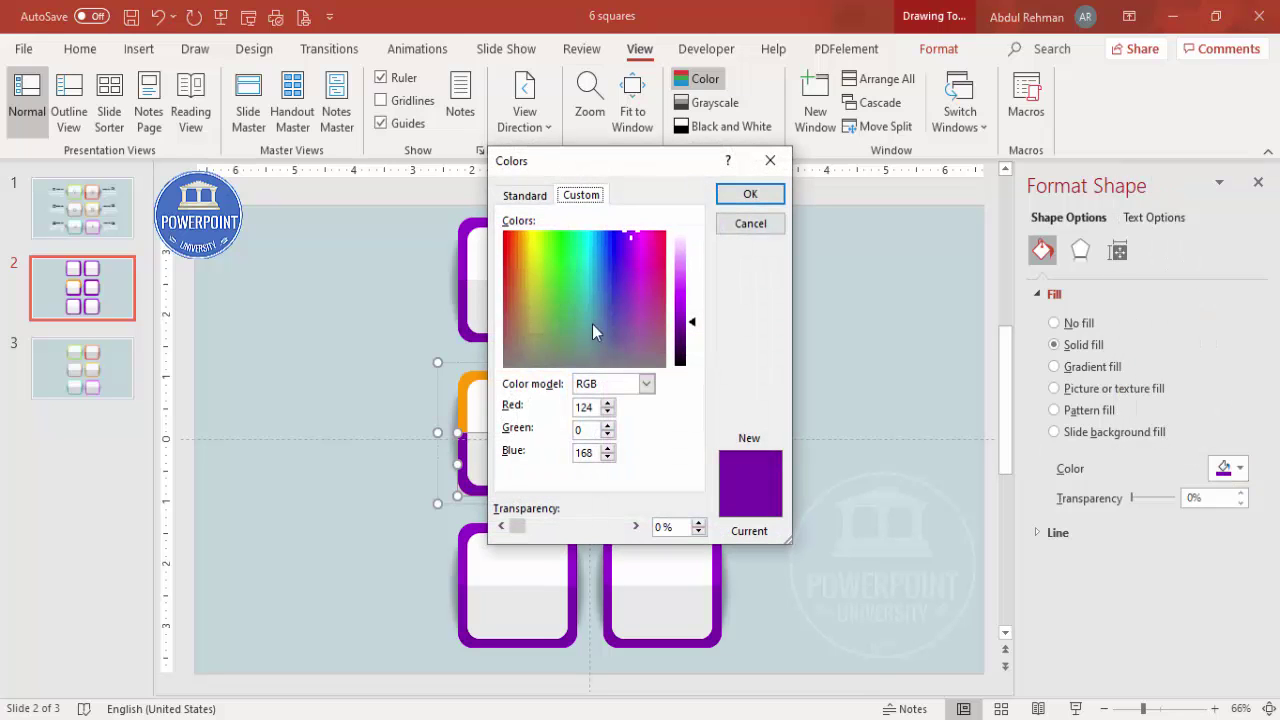
pyautogui.click(529, 197)
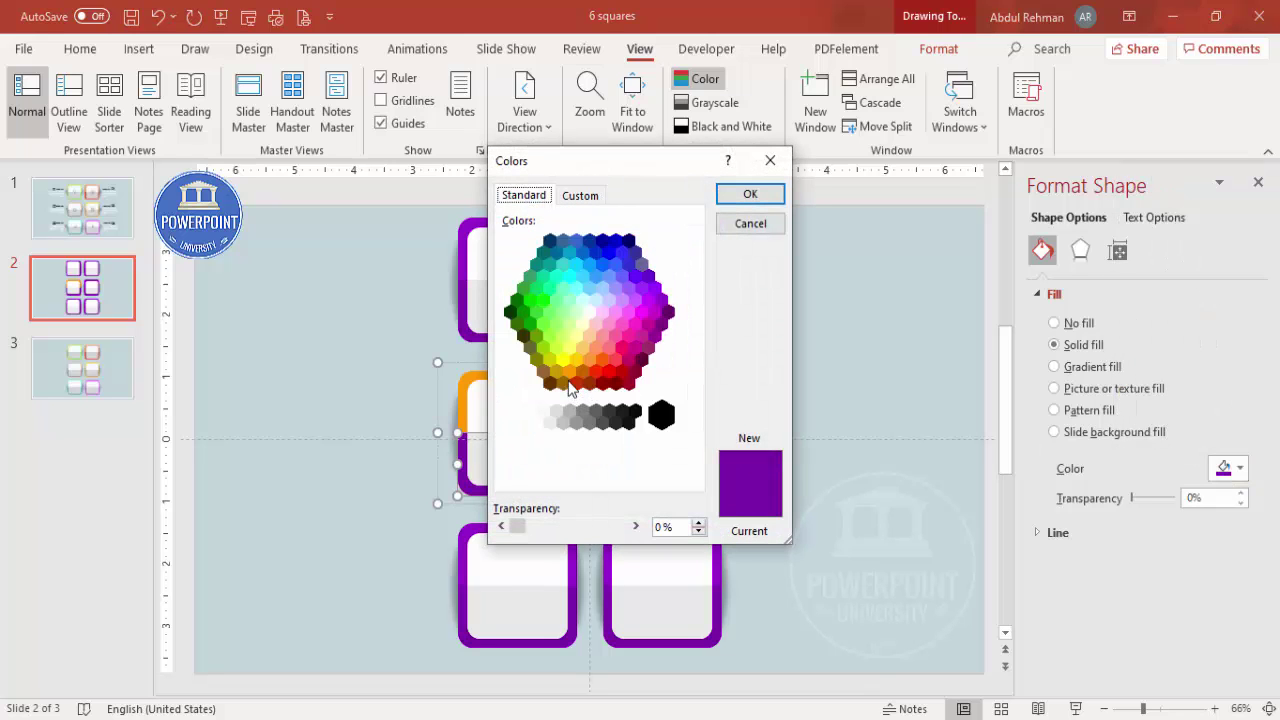
pyautogui.click(569, 382)
pyautogui.click(582, 195)
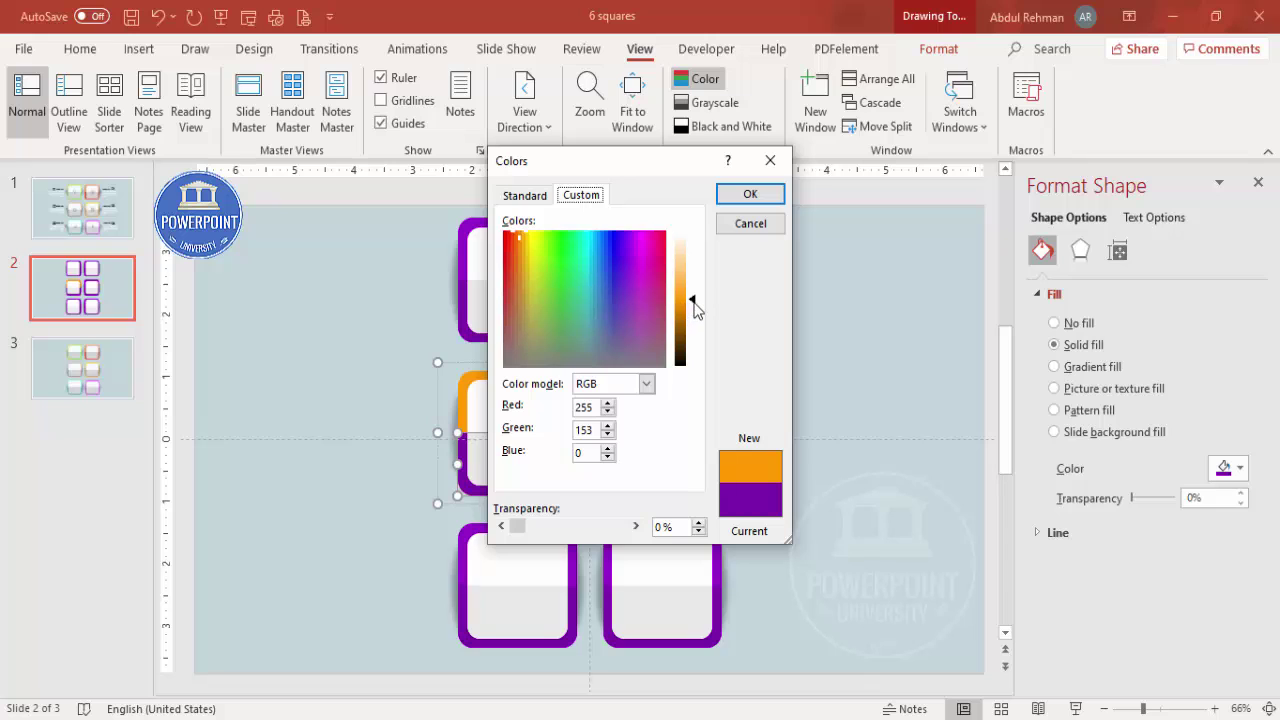
pyautogui.moveTo(694, 300); pyautogui.dragTo(694, 309)
pyautogui.click(748, 197)
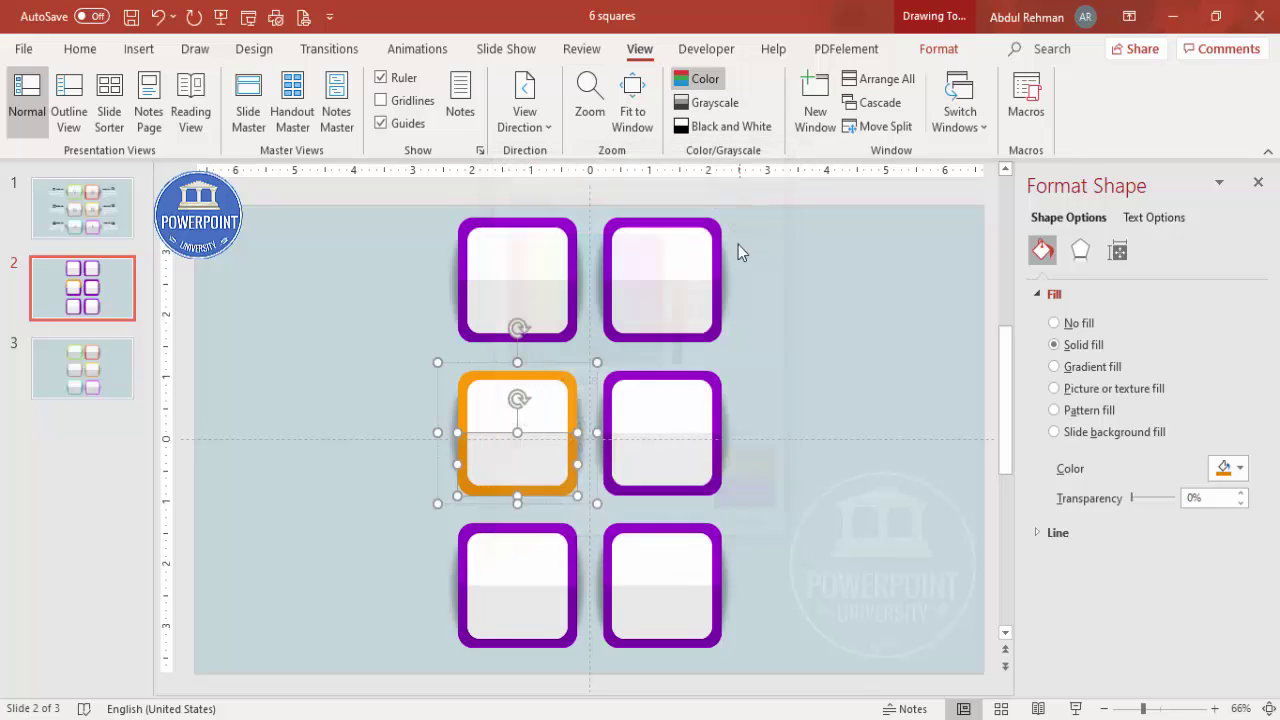
# Recolour the middle-left frame's lower half red.
pyautogui.click(1228, 468)
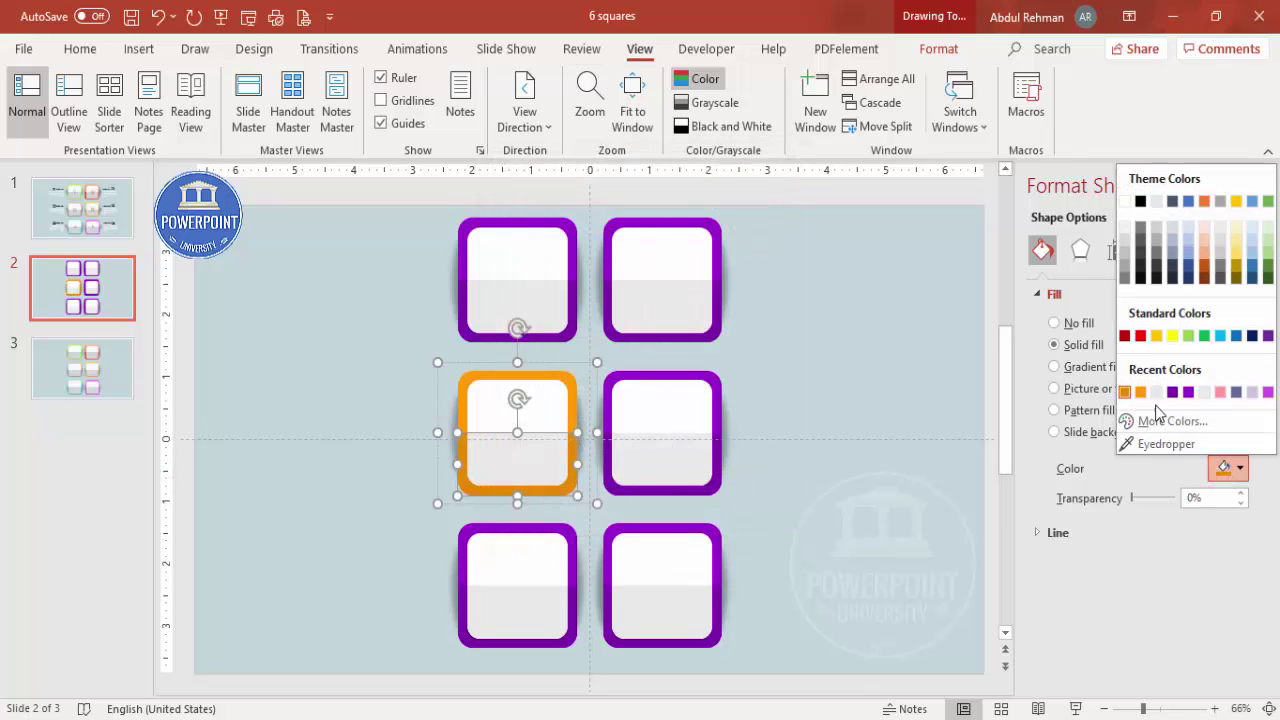
pyautogui.click(1160, 423)
pyautogui.click(524, 196)
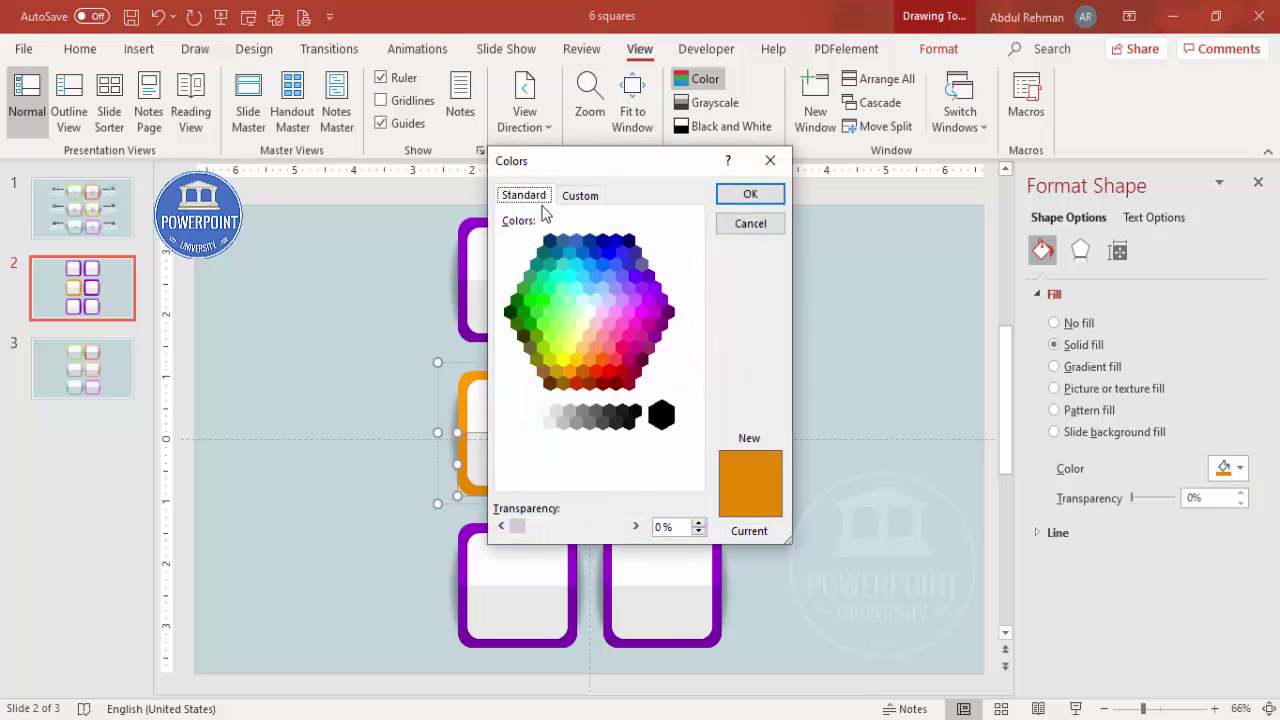
pyautogui.click(578, 386)
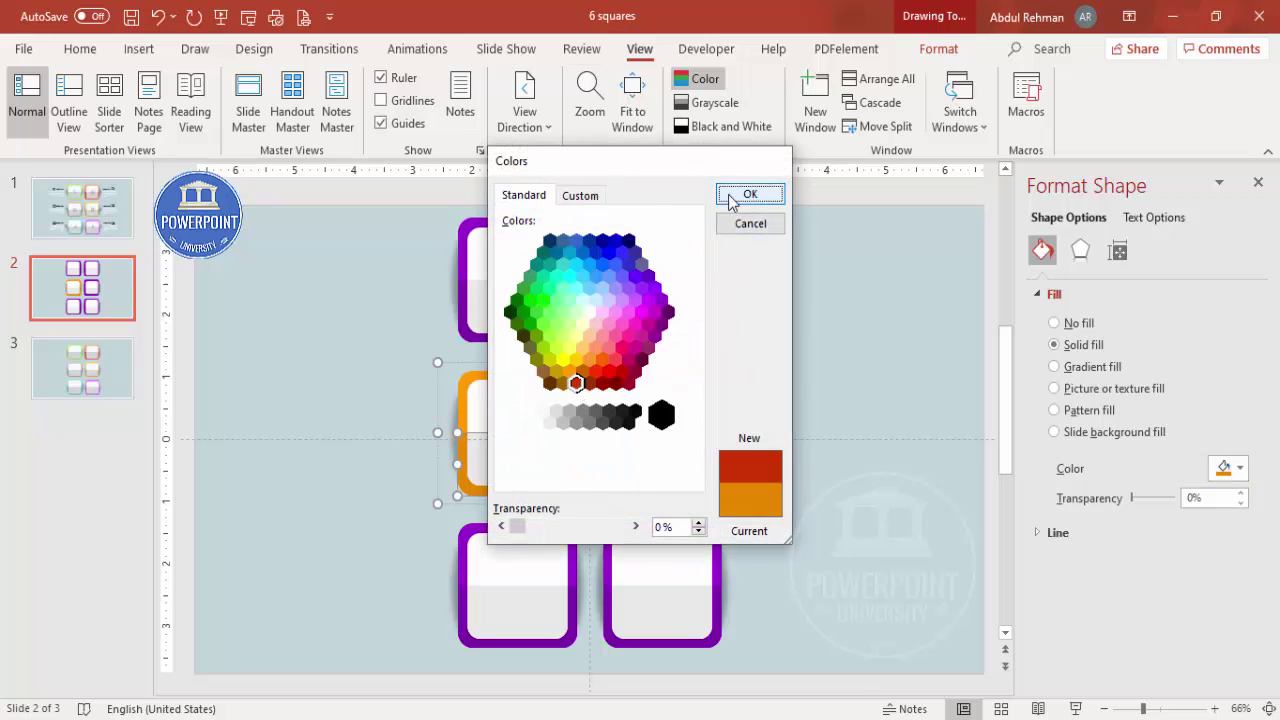
pyautogui.click(750, 194)
pyautogui.click(805, 482)
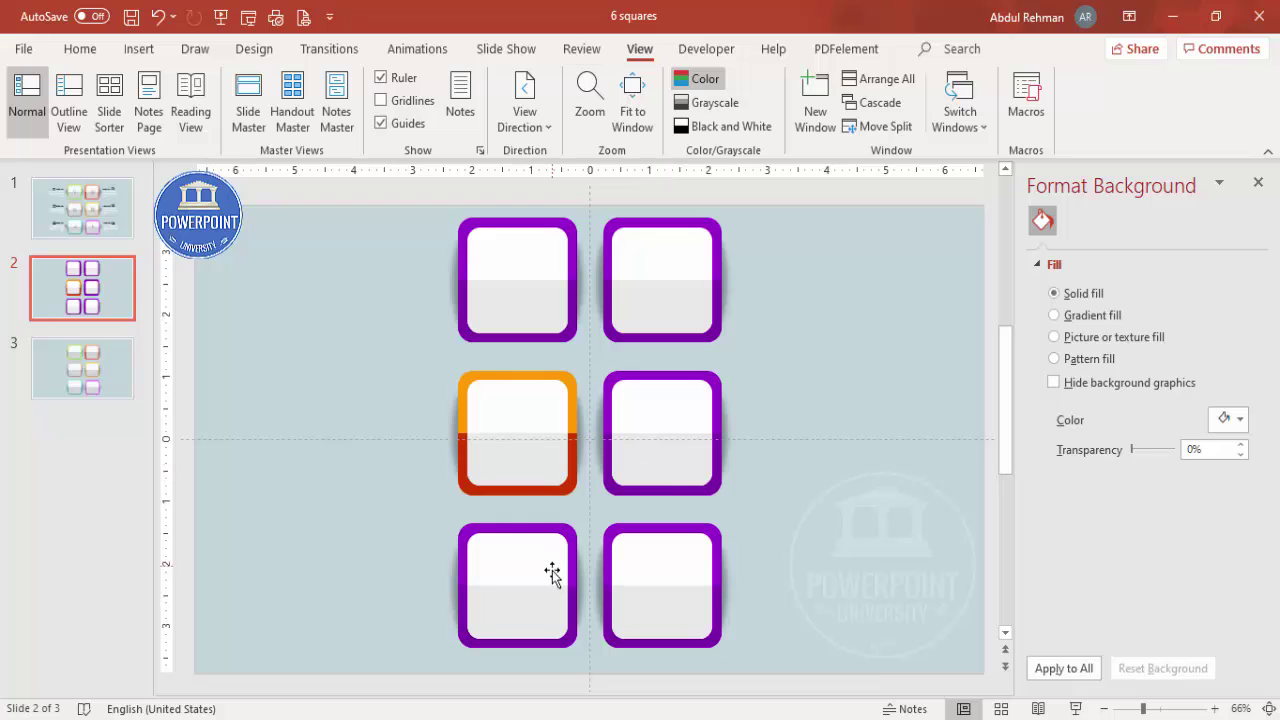
pyautogui.click(558, 527)
# Fill the top band of the bottom-left frame with a lighter teal.
pyautogui.click(558, 527)
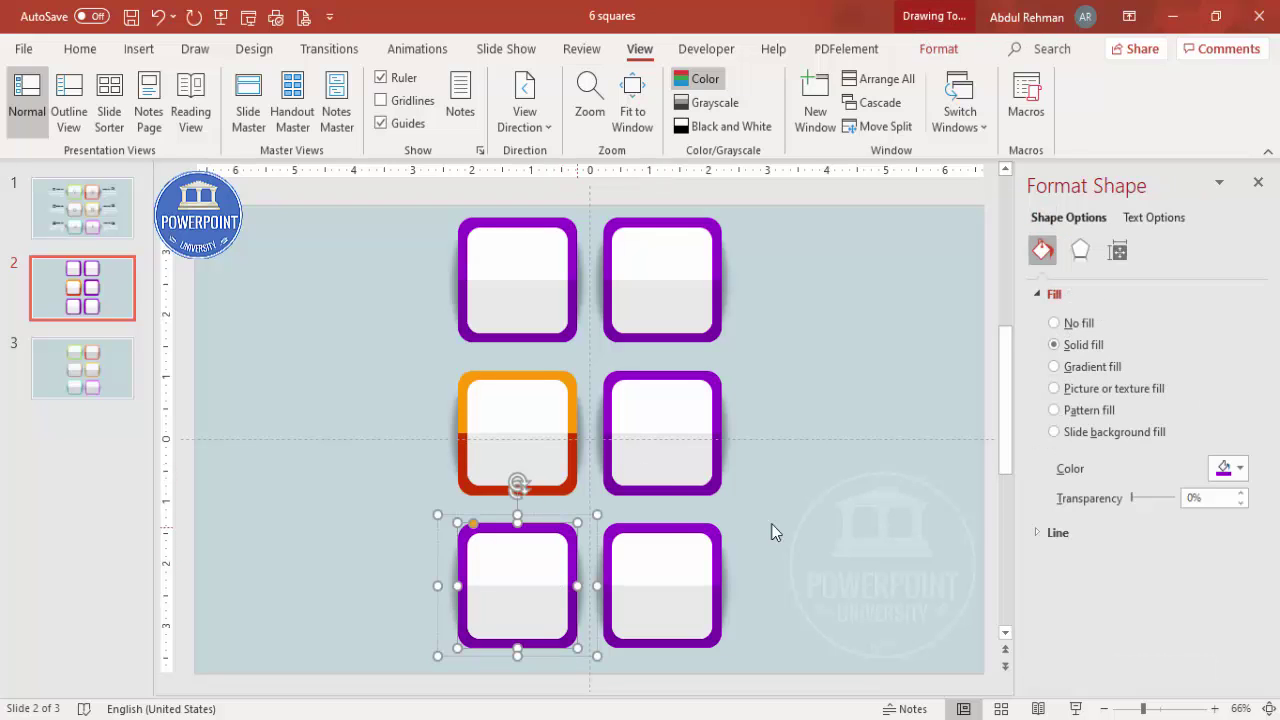
pyautogui.click(1229, 468)
pyautogui.click(1160, 418)
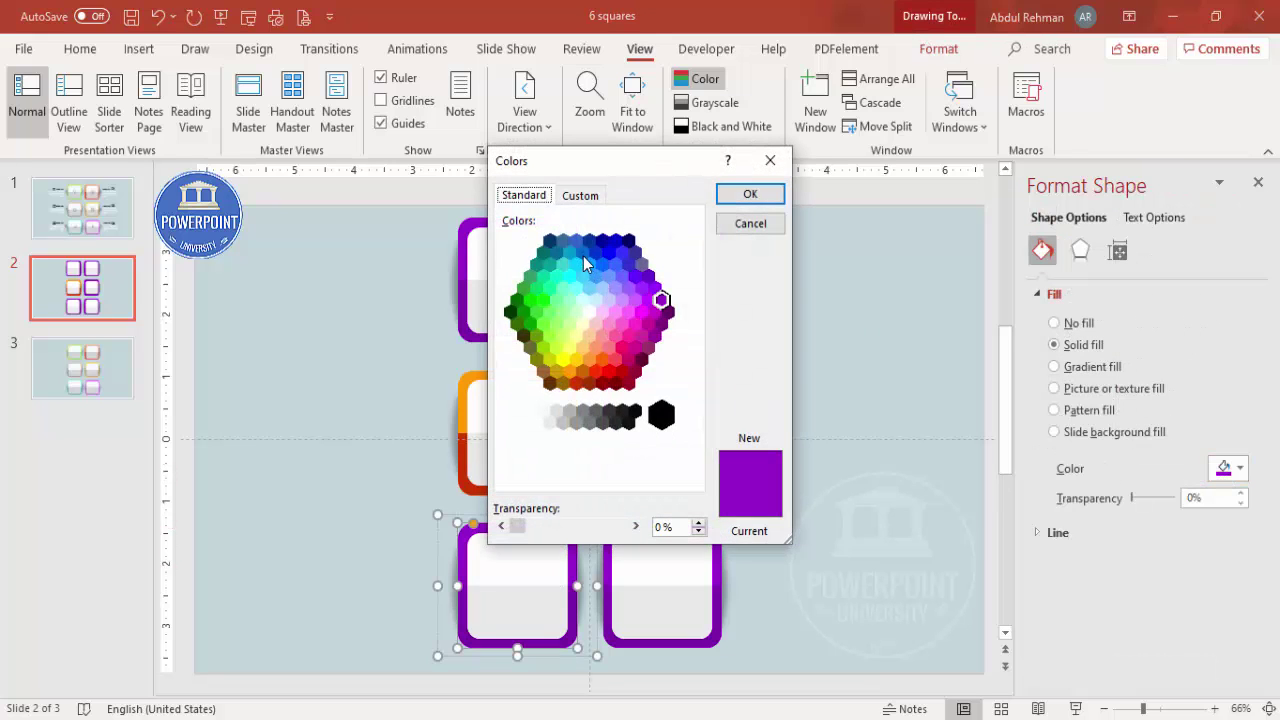
pyautogui.click(543, 253)
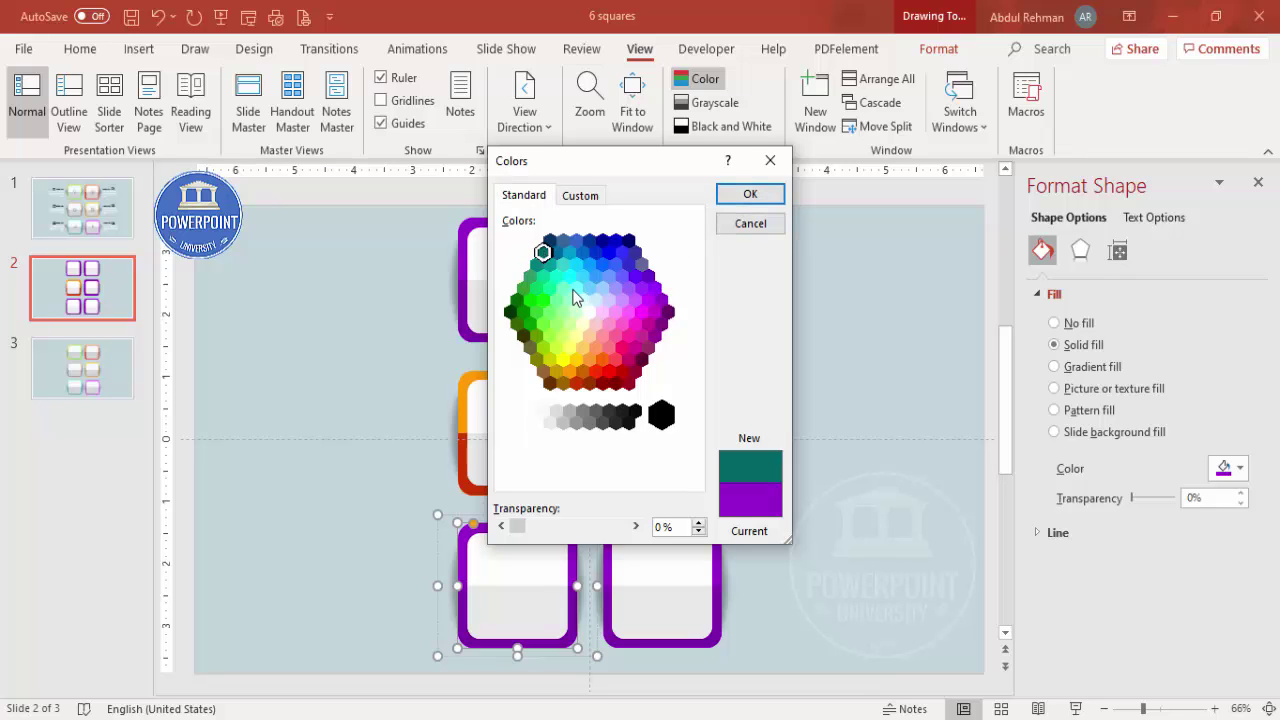
pyautogui.click(750, 194)
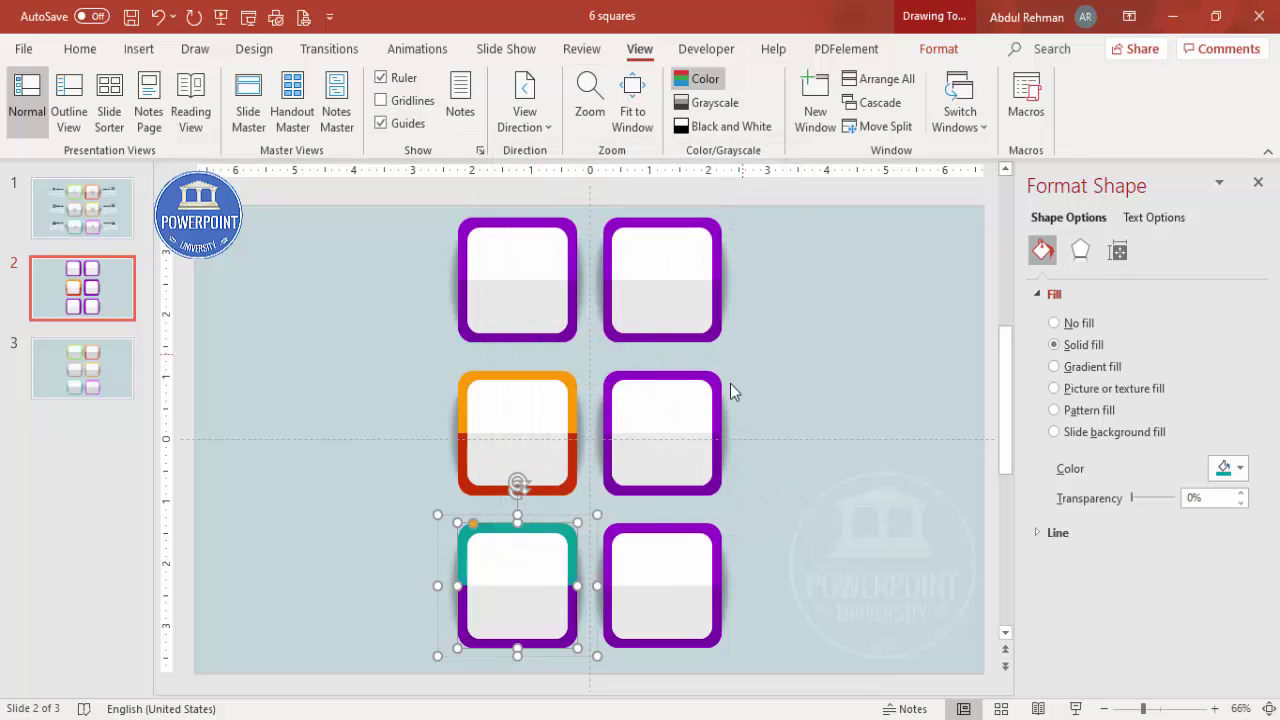
# Fill the bottom band of the bottom-left frame with a darker teal shade.
pyautogui.click(572, 610)
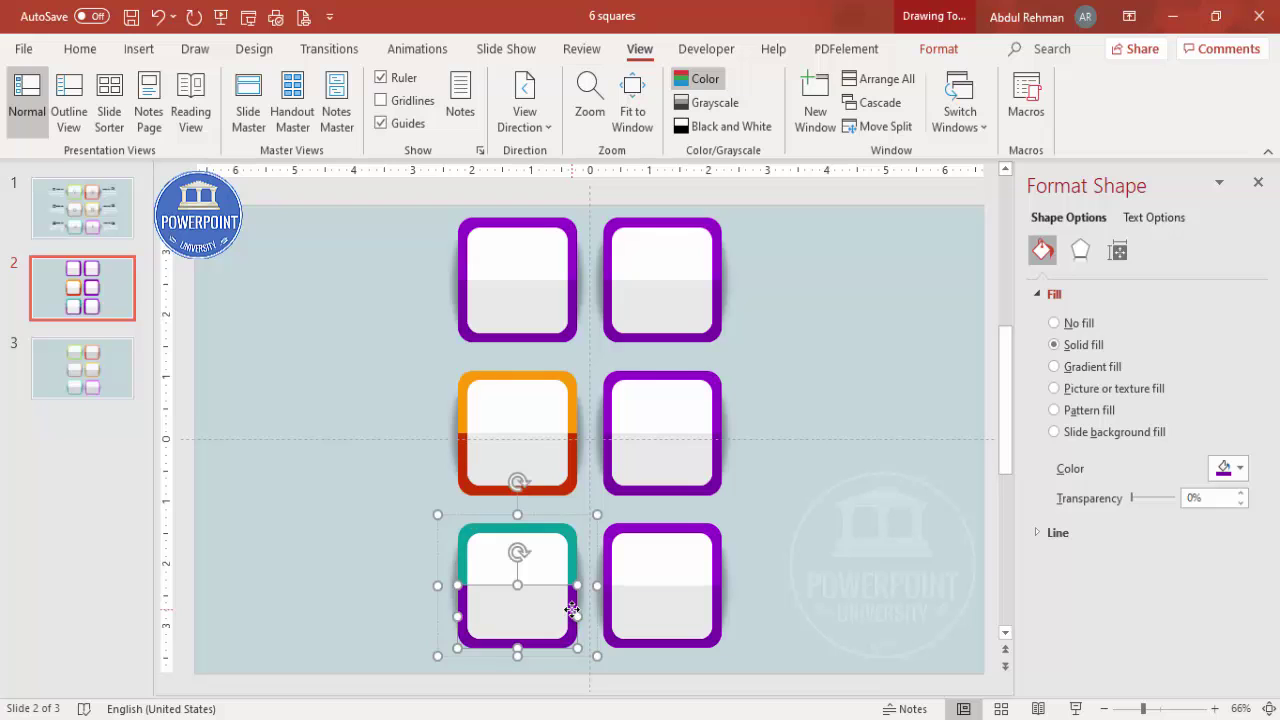
pyautogui.click(1240, 468)
pyautogui.click(1172, 418)
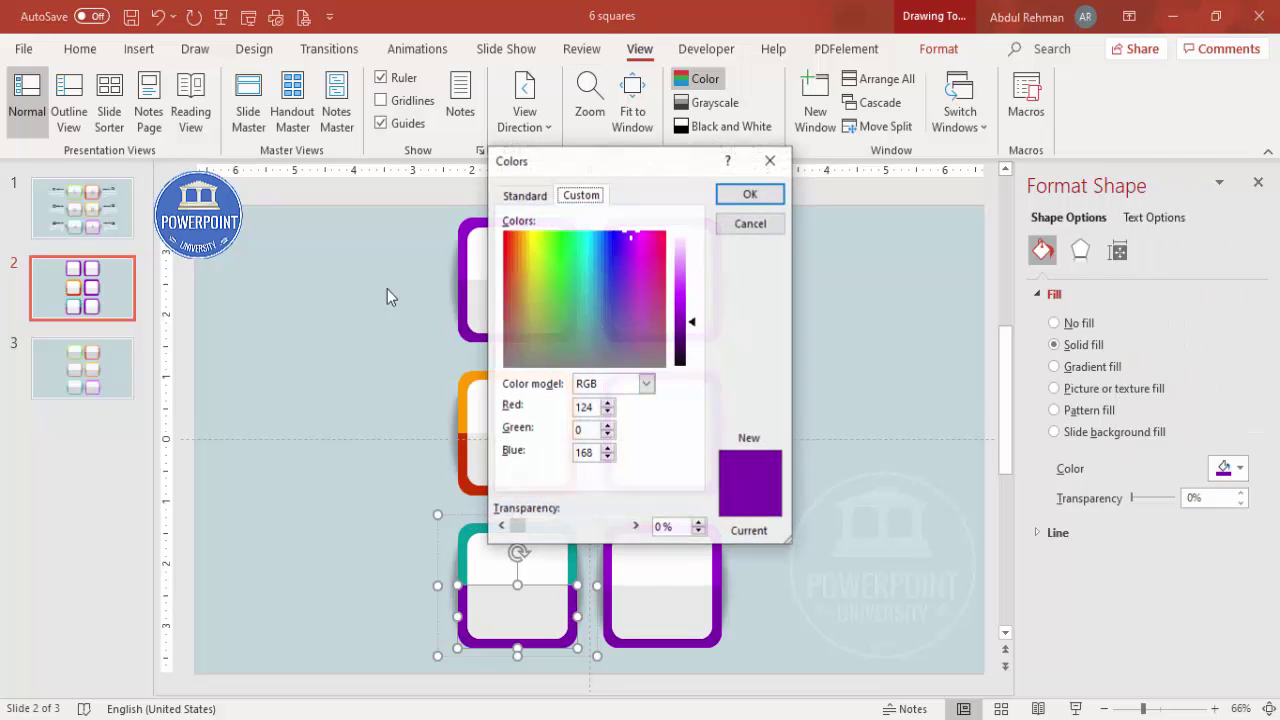
pyautogui.click(524, 195)
pyautogui.click(545, 254)
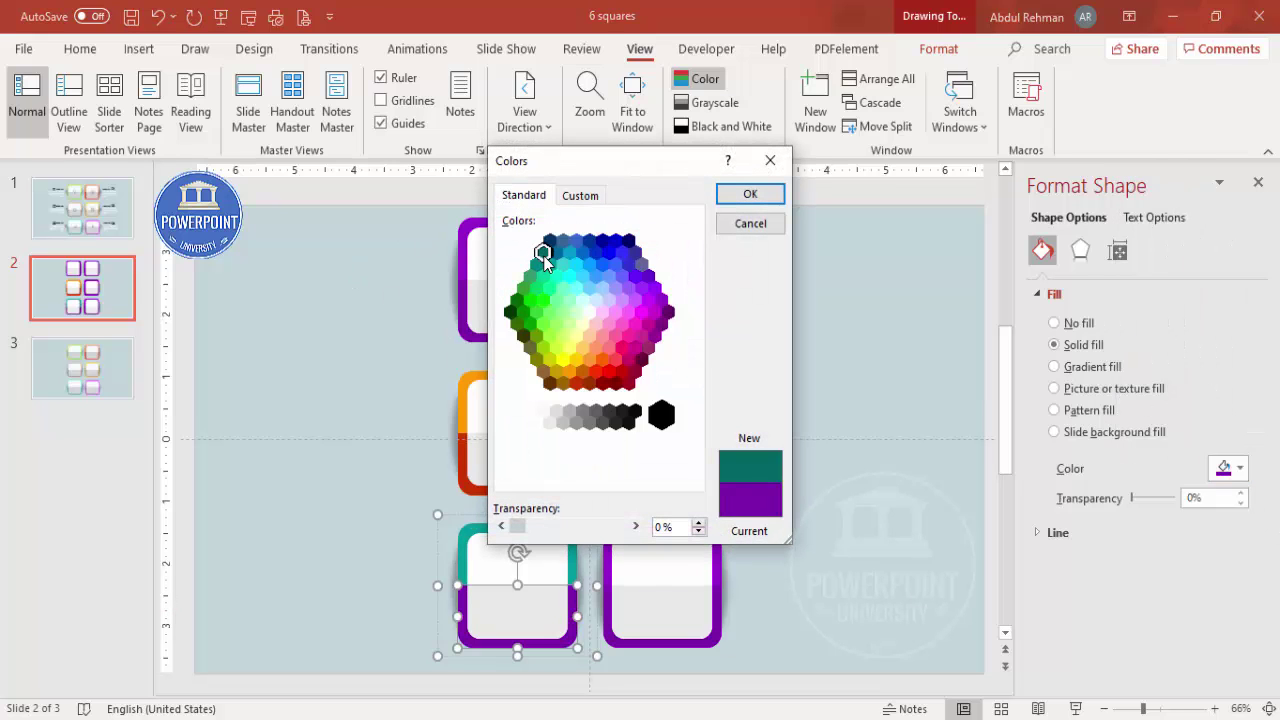
pyautogui.click(750, 194)
pyautogui.click(841, 530)
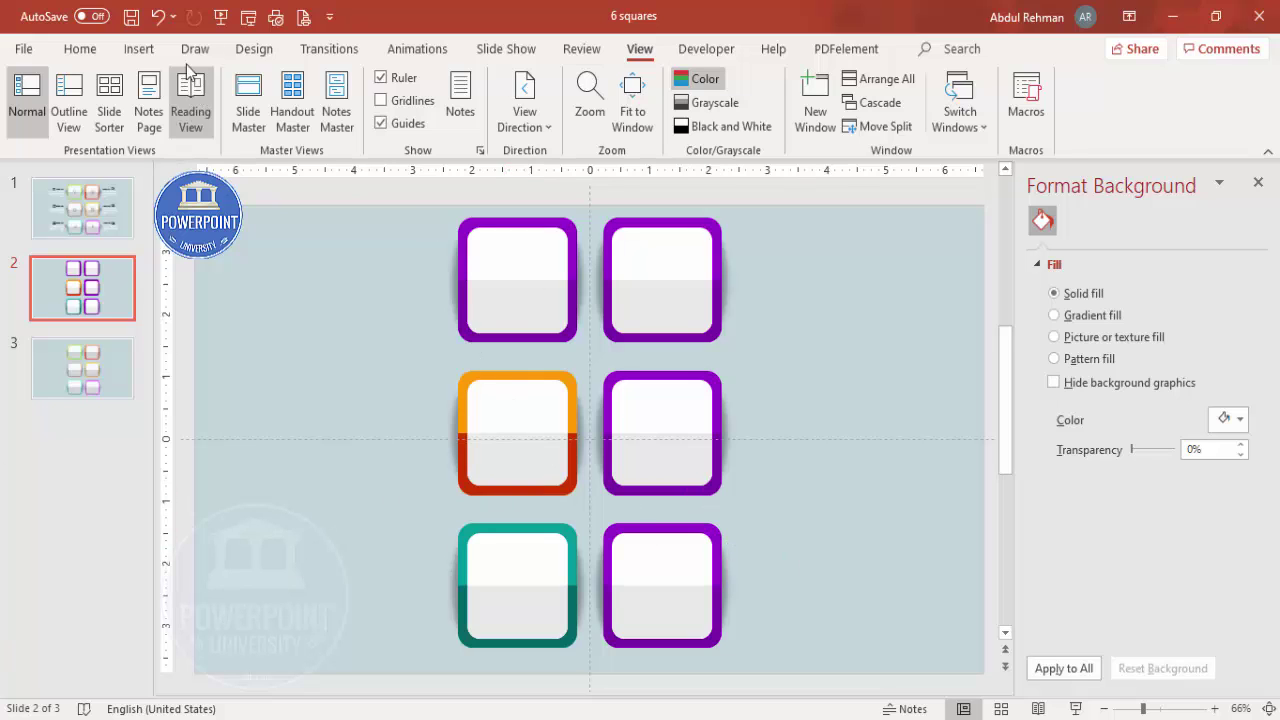
pyautogui.click(138, 52)
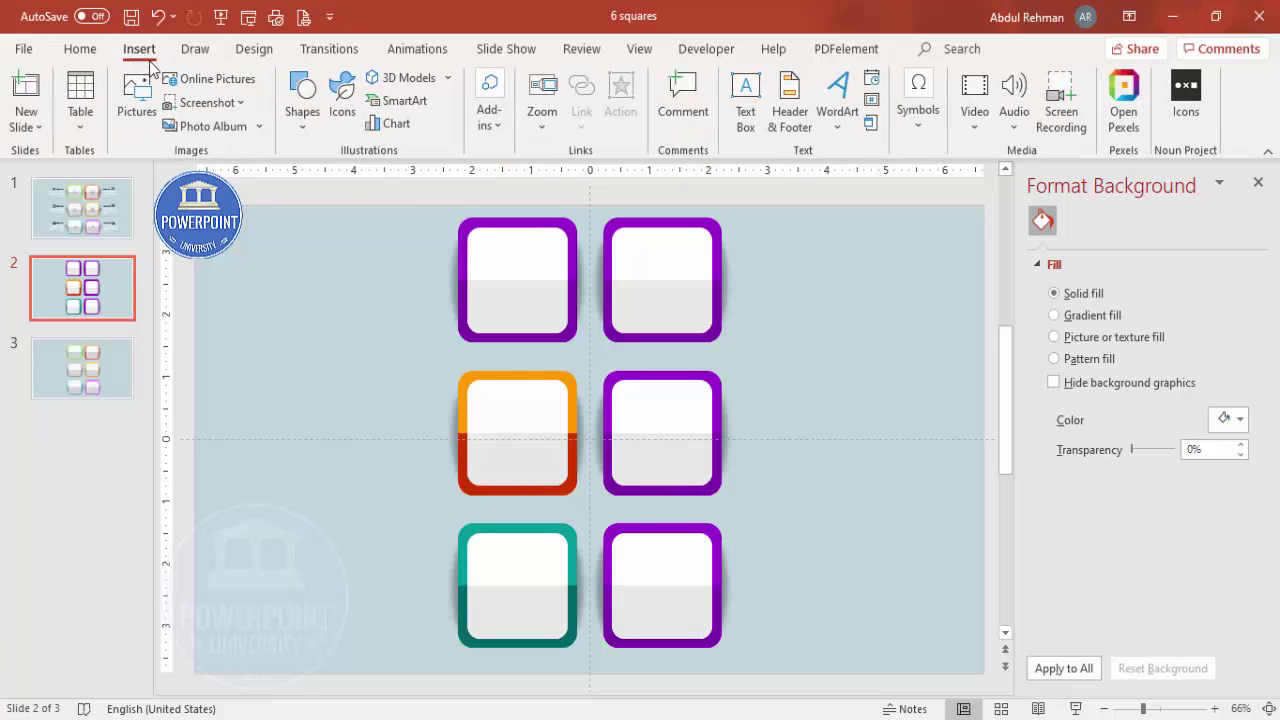
# Insert six Analytics icons: target, Venn diagram, pie chart and presentation-chart icons.
pyautogui.click(342, 97)
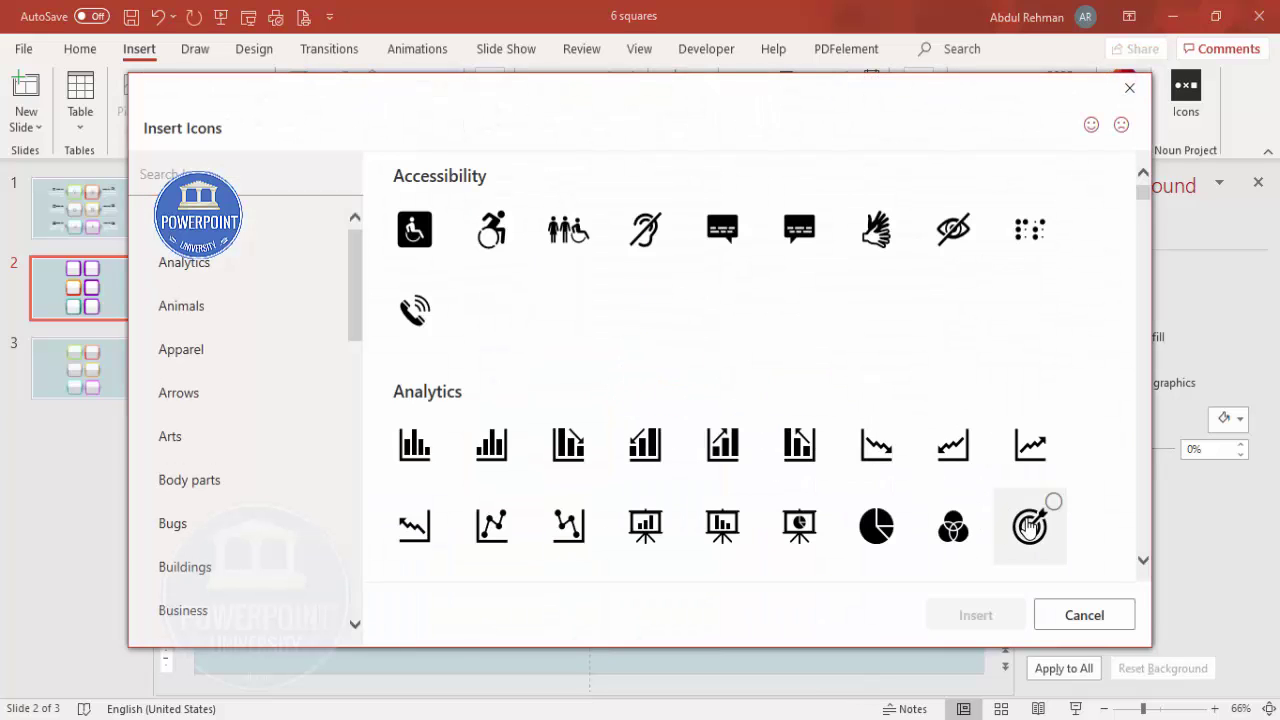
pyautogui.click(1030, 525)
pyautogui.click(953, 525)
pyautogui.click(876, 525)
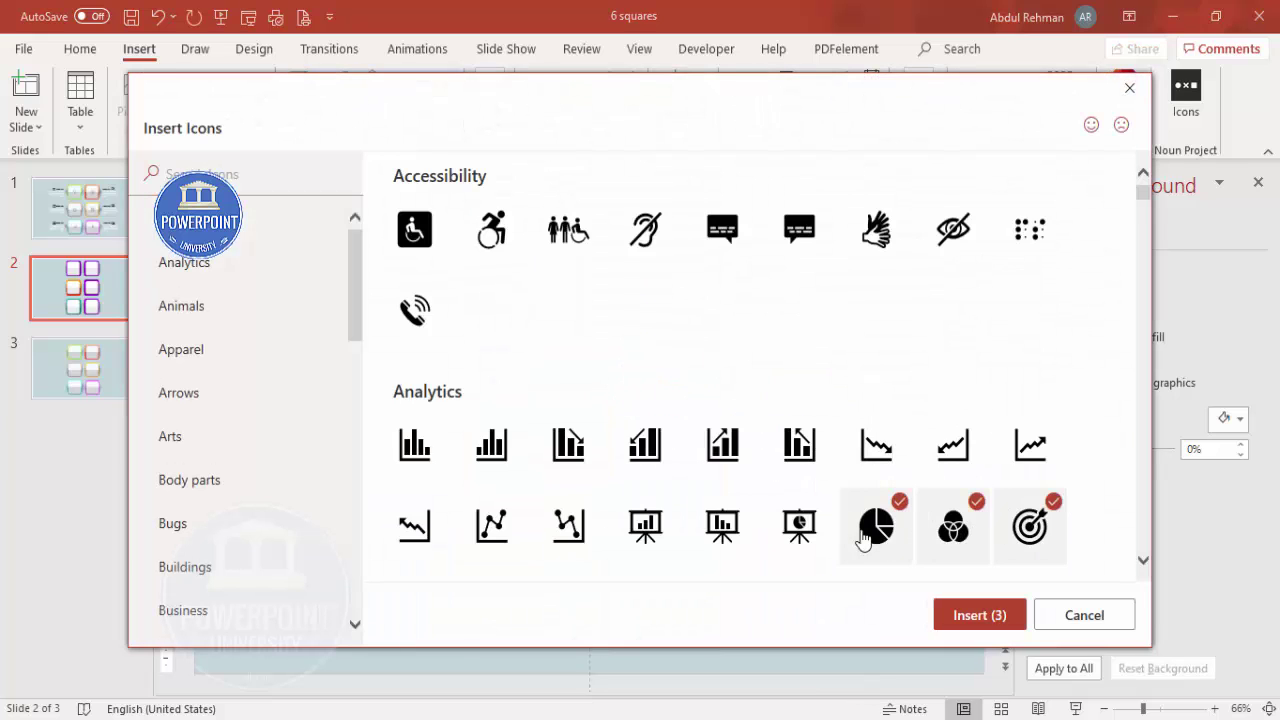
pyautogui.click(709, 537)
pyautogui.click(655, 537)
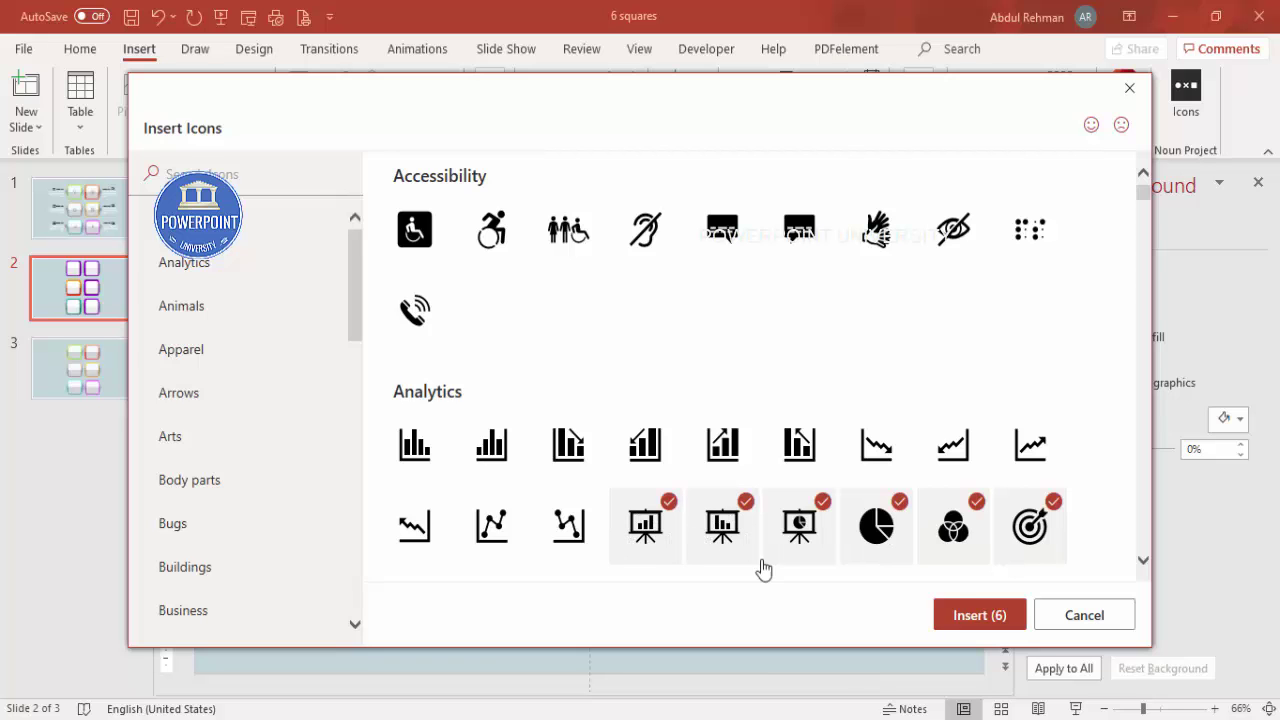
pyautogui.click(979, 624)
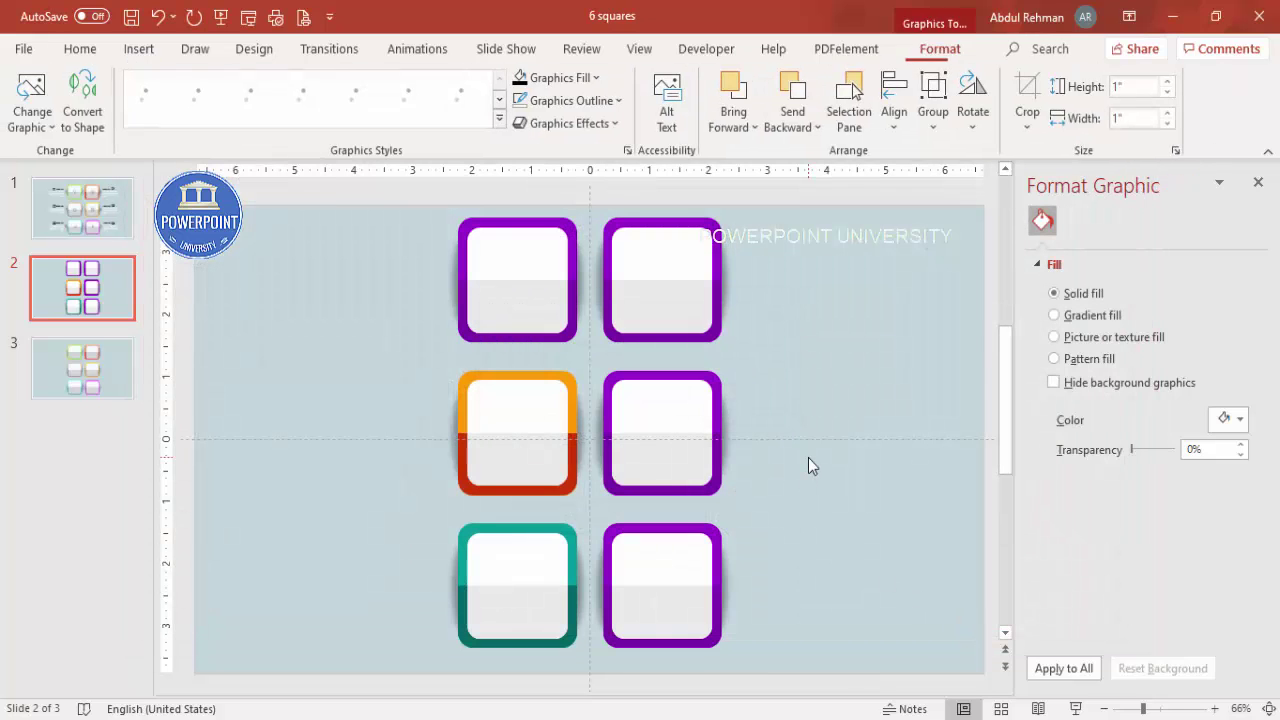
# Resize the icons to 0.5" height and fill them gray.
pyautogui.moveTo(612, 455); pyautogui.dragTo(812, 367)
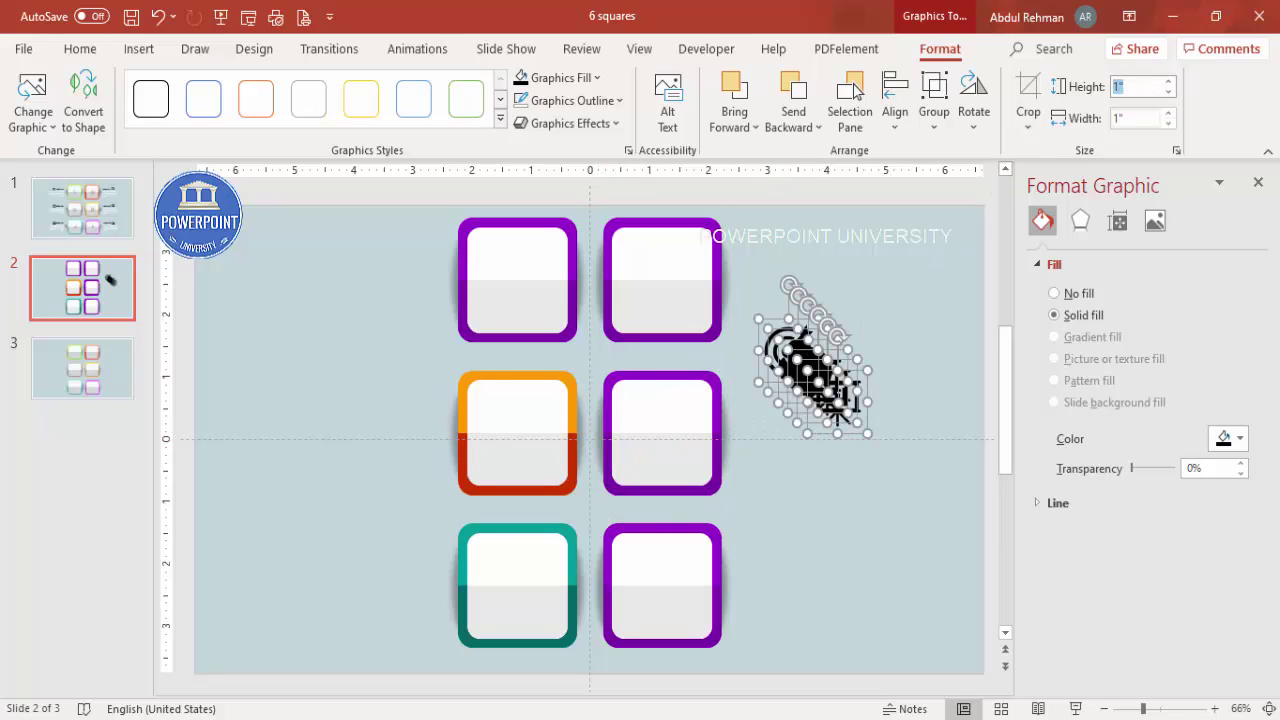
pyautogui.write('.5')
pyautogui.press('Return')
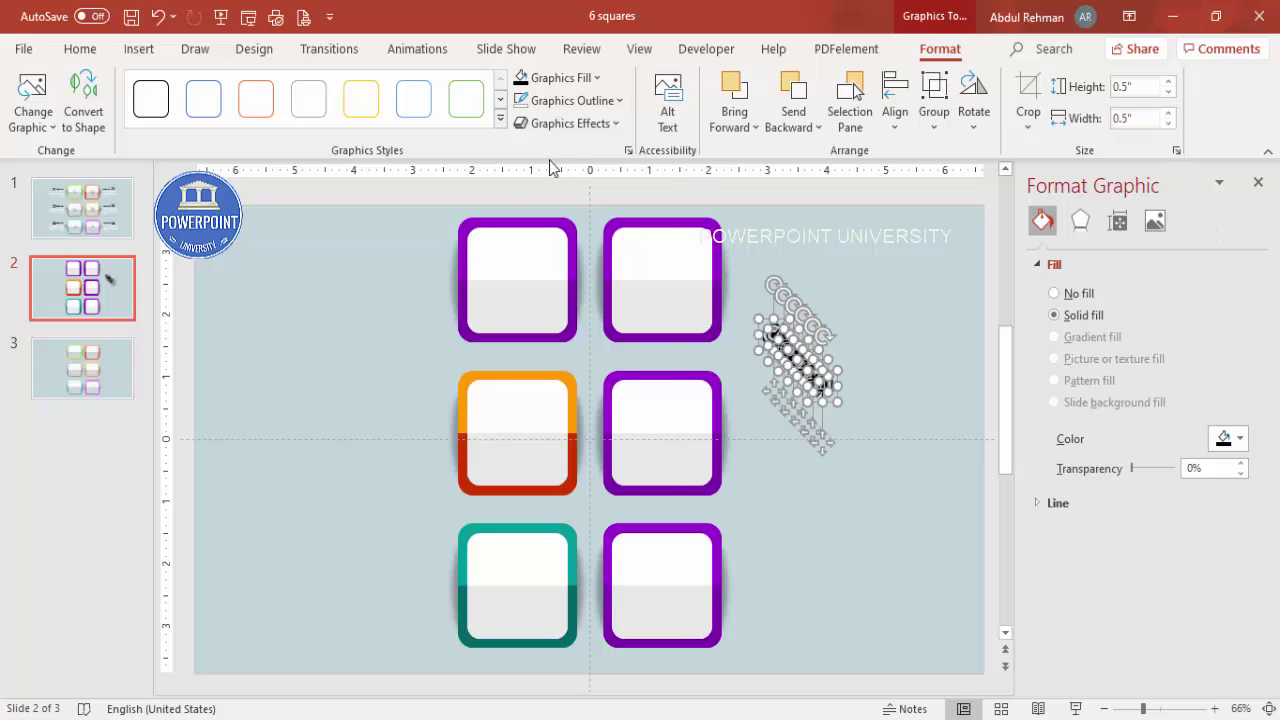
pyautogui.click(558, 79)
pyautogui.click(517, 201)
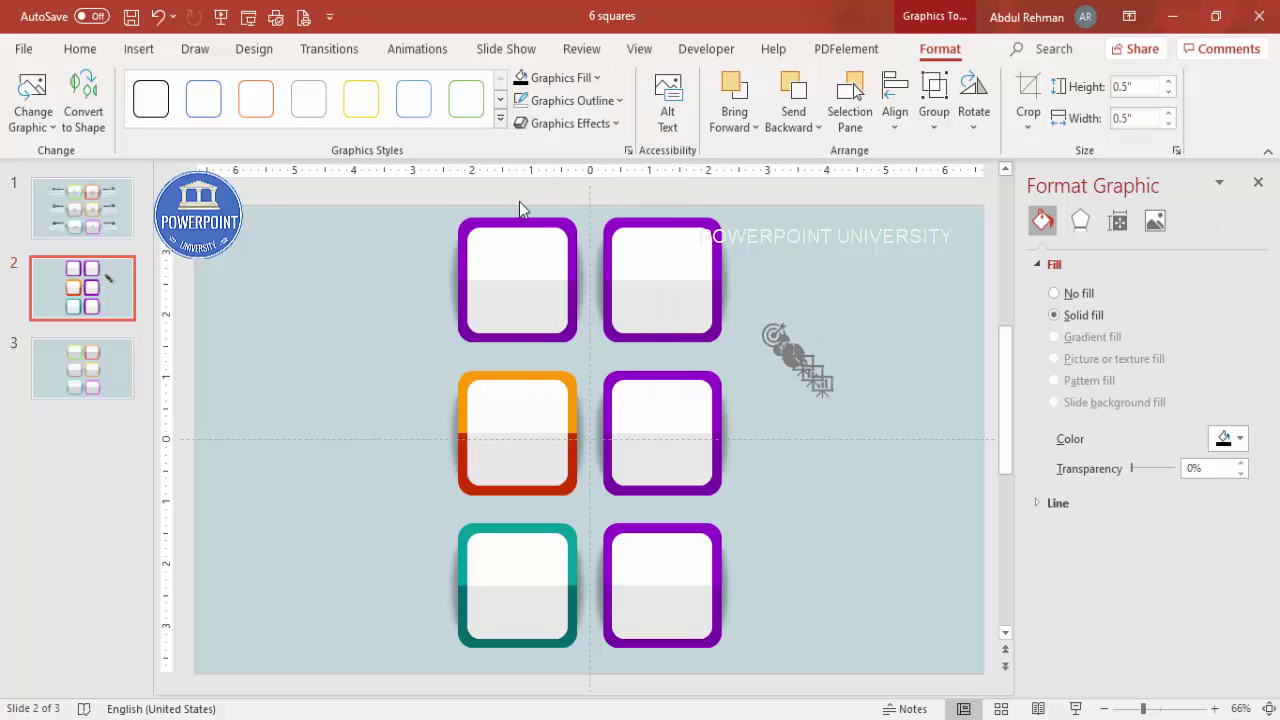
pyautogui.click(814, 262)
# Place one icon in each frame: Venn top-left, target middle-left, pie bottom-left, presentation charts on the right.
pyautogui.moveTo(790, 350); pyautogui.dragTo(567, 296)
pyautogui.moveTo(489, 262); pyautogui.dragTo(520, 280)
pyautogui.moveTo(773, 335); pyautogui.dragTo(519, 435)
pyautogui.moveTo(795, 348); pyautogui.dragTo(559, 563)
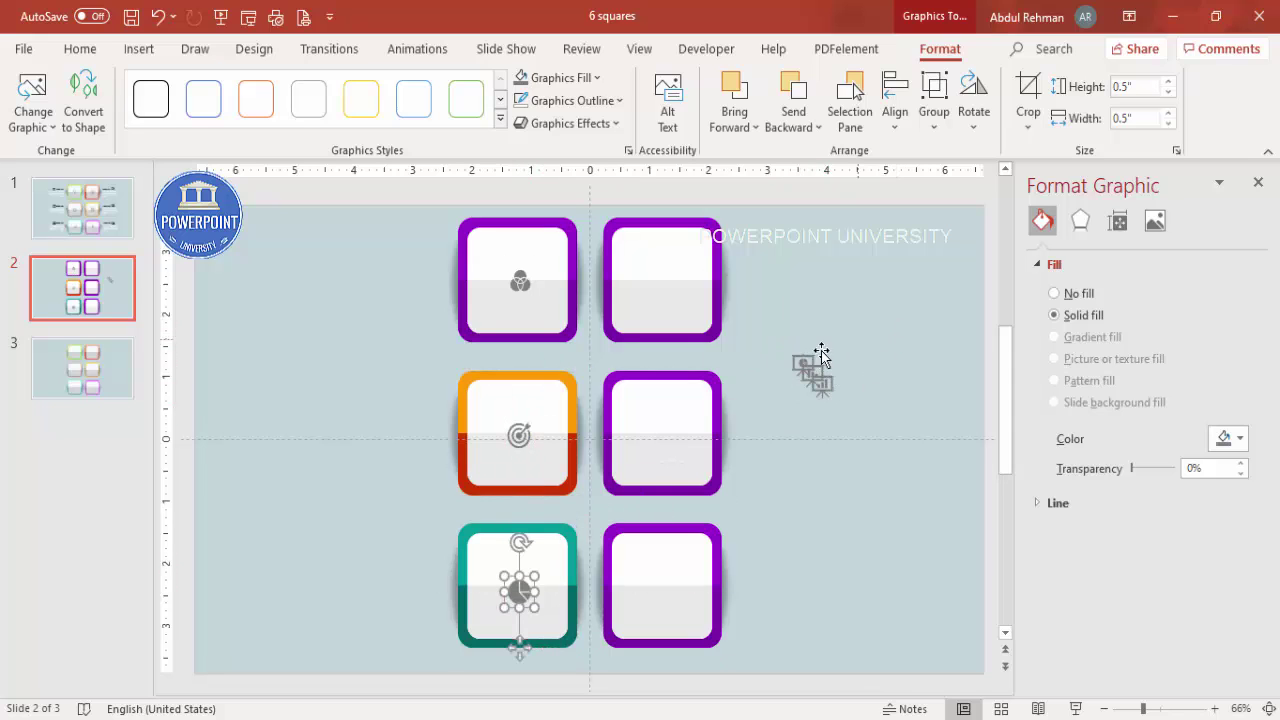
pyautogui.moveTo(795, 368); pyautogui.dragTo(661, 424)
pyautogui.moveTo(822, 385); pyautogui.dragTo(669, 582)
pyautogui.click(834, 386)
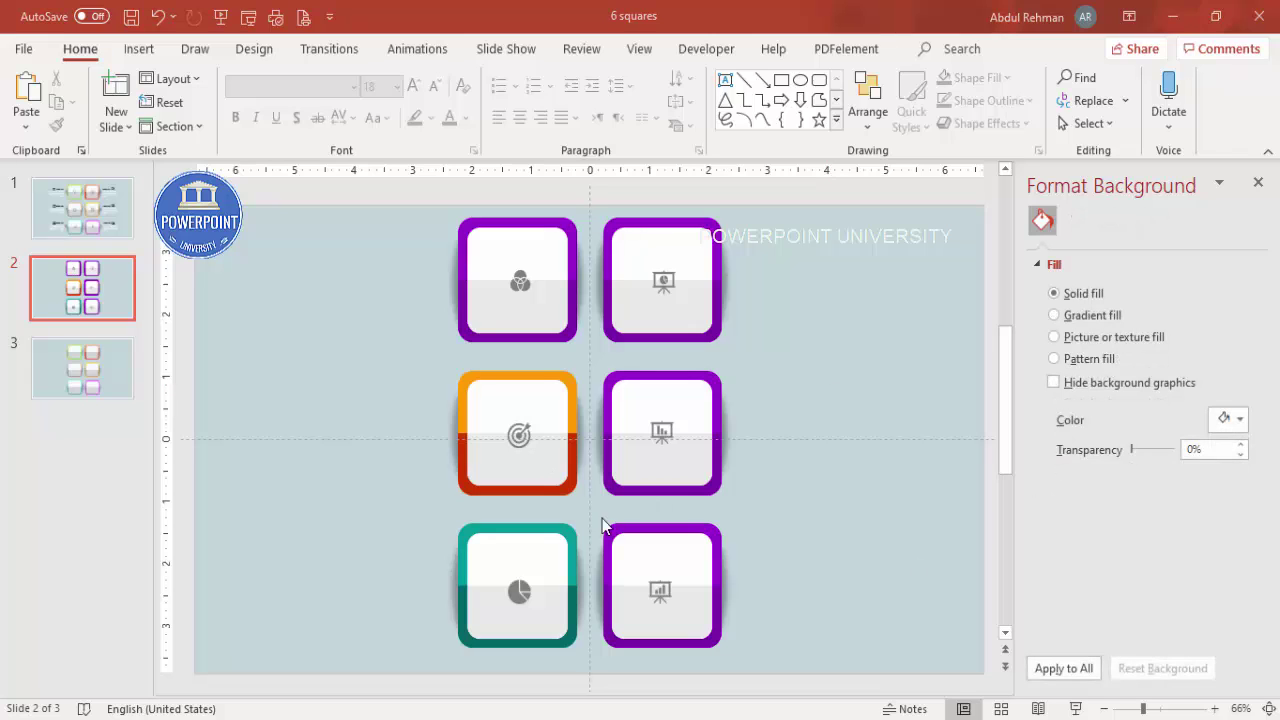
pyautogui.click(140, 50)
# Draw a small chevron left of the top frame with no outline and dark gray fill.
pyautogui.click(302, 100)
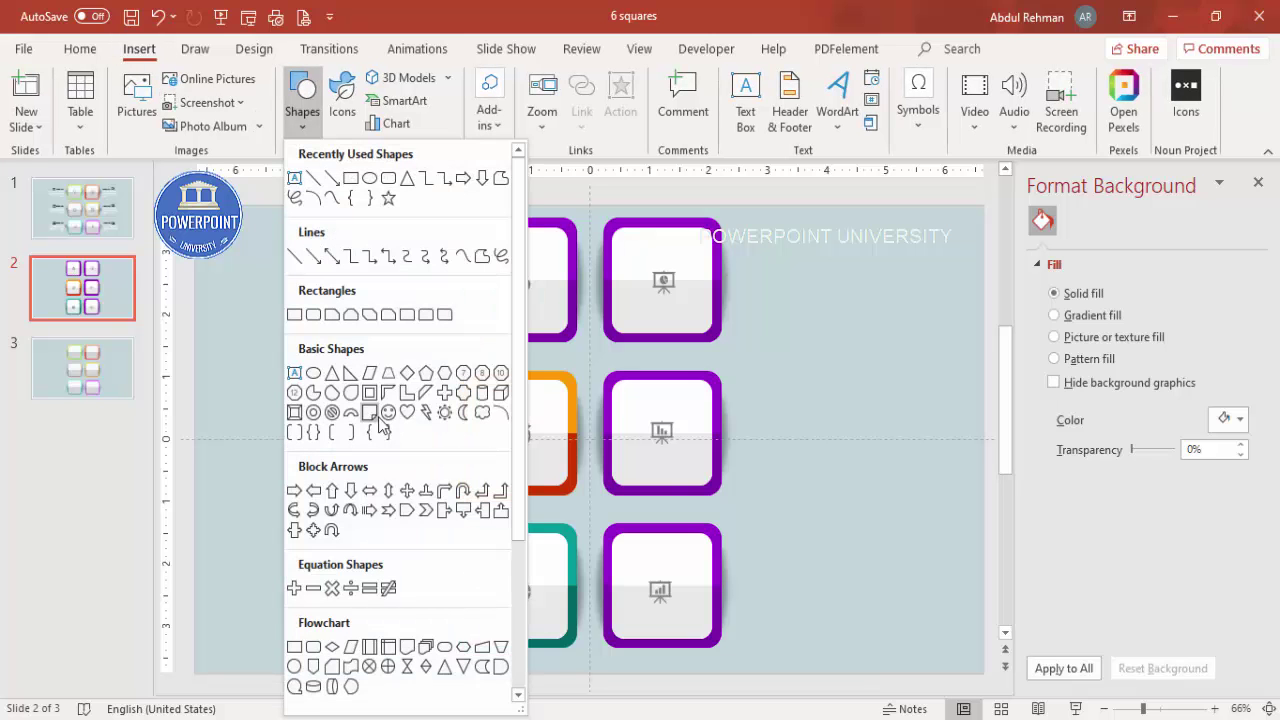
pyautogui.click(425, 515)
pyautogui.moveTo(423, 272); pyautogui.dragTo(443, 295)
pyautogui.click(498, 101)
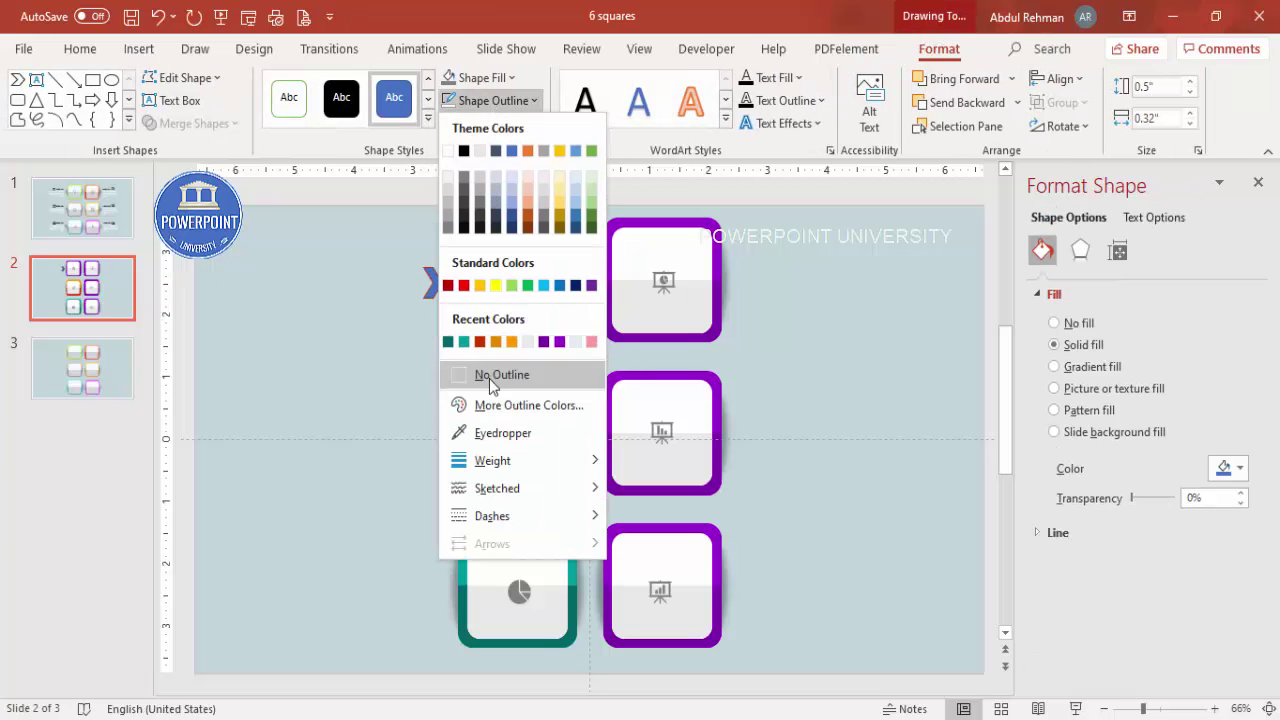
pyautogui.click(486, 372)
pyautogui.click(500, 79)
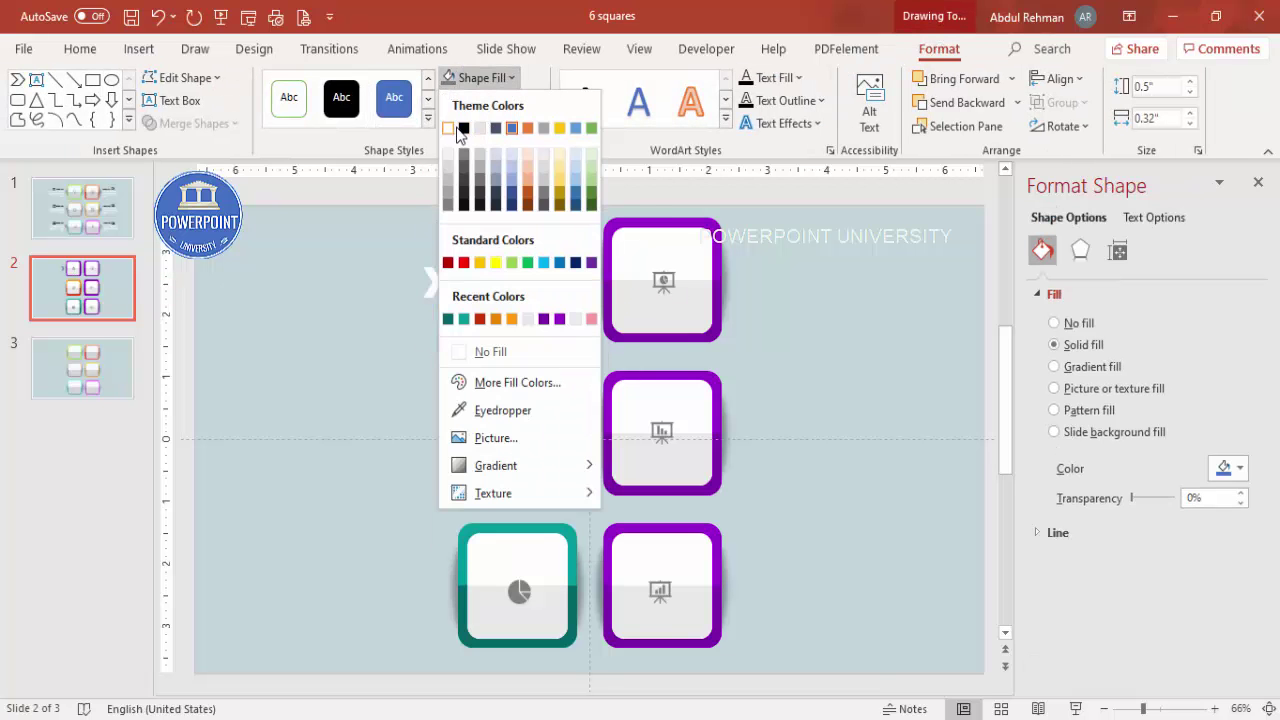
pyautogui.click(467, 185)
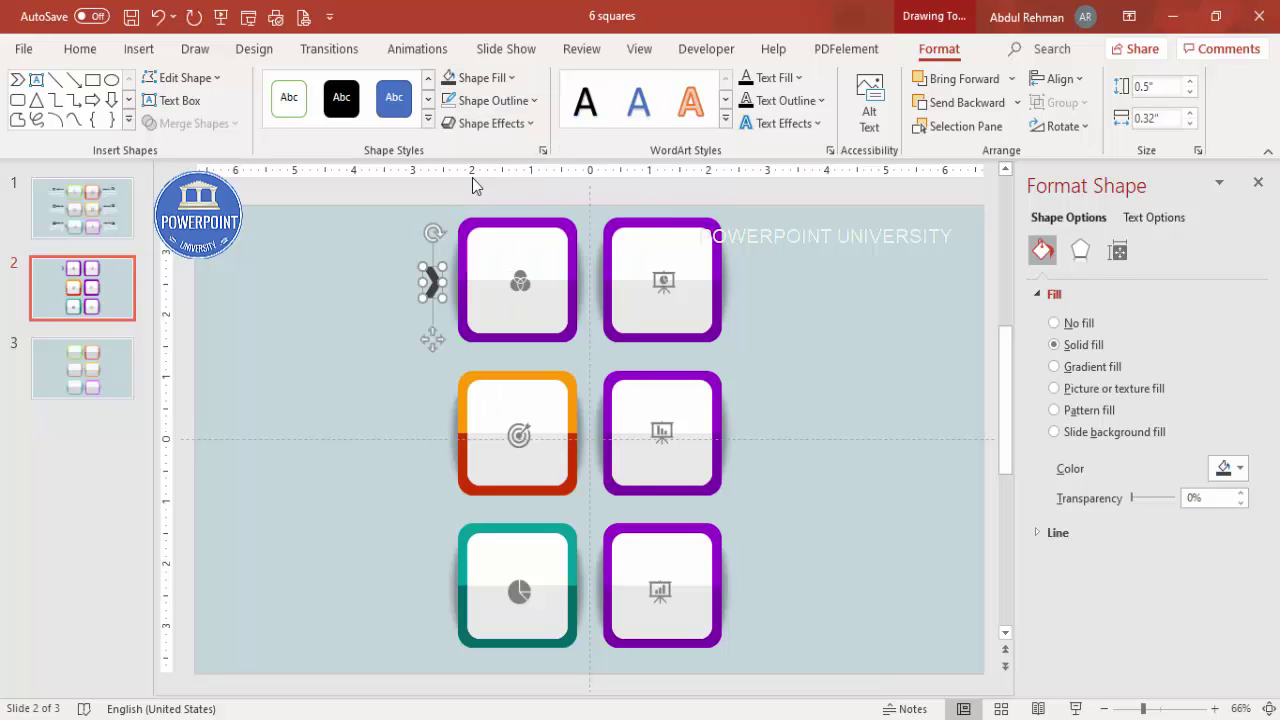
# Flip the chevron horizontally to point left and position it beside the top-left frame.
pyautogui.click(1050, 127)
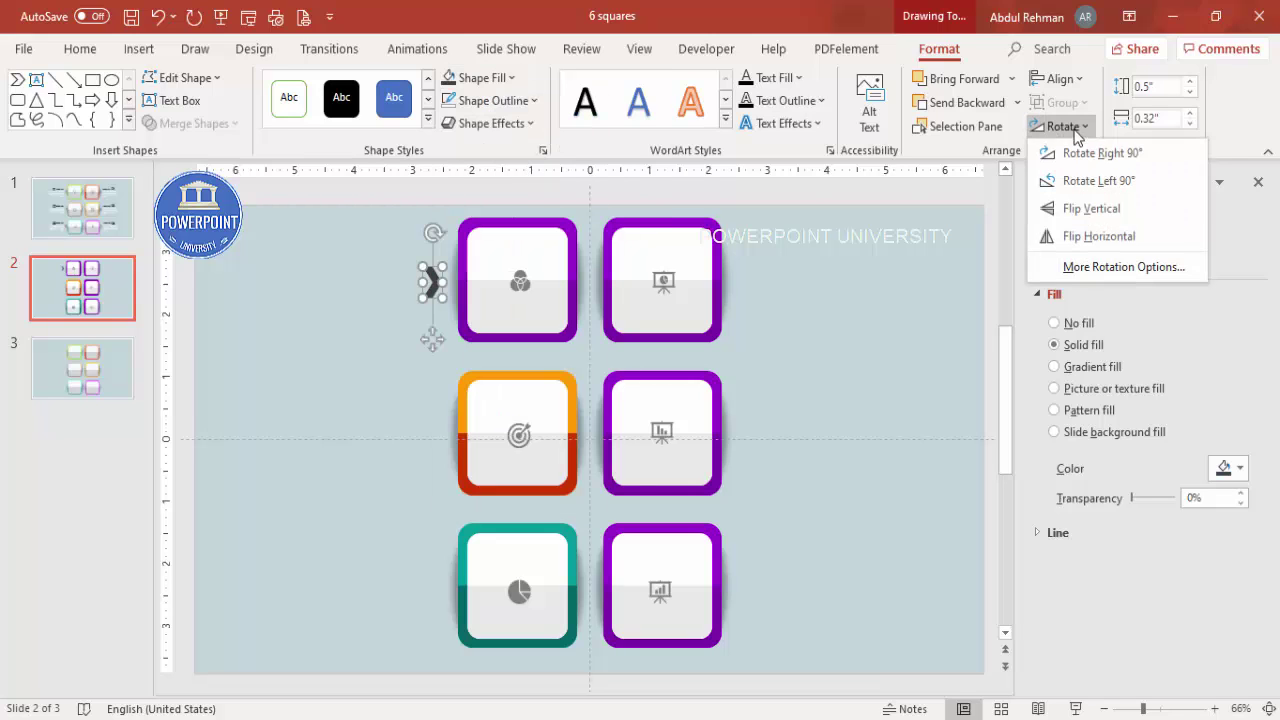
pyautogui.click(1097, 236)
pyautogui.moveTo(432, 280); pyautogui.dragTo(437, 286)
pyautogui.click(428, 288)
pyautogui.click(139, 49)
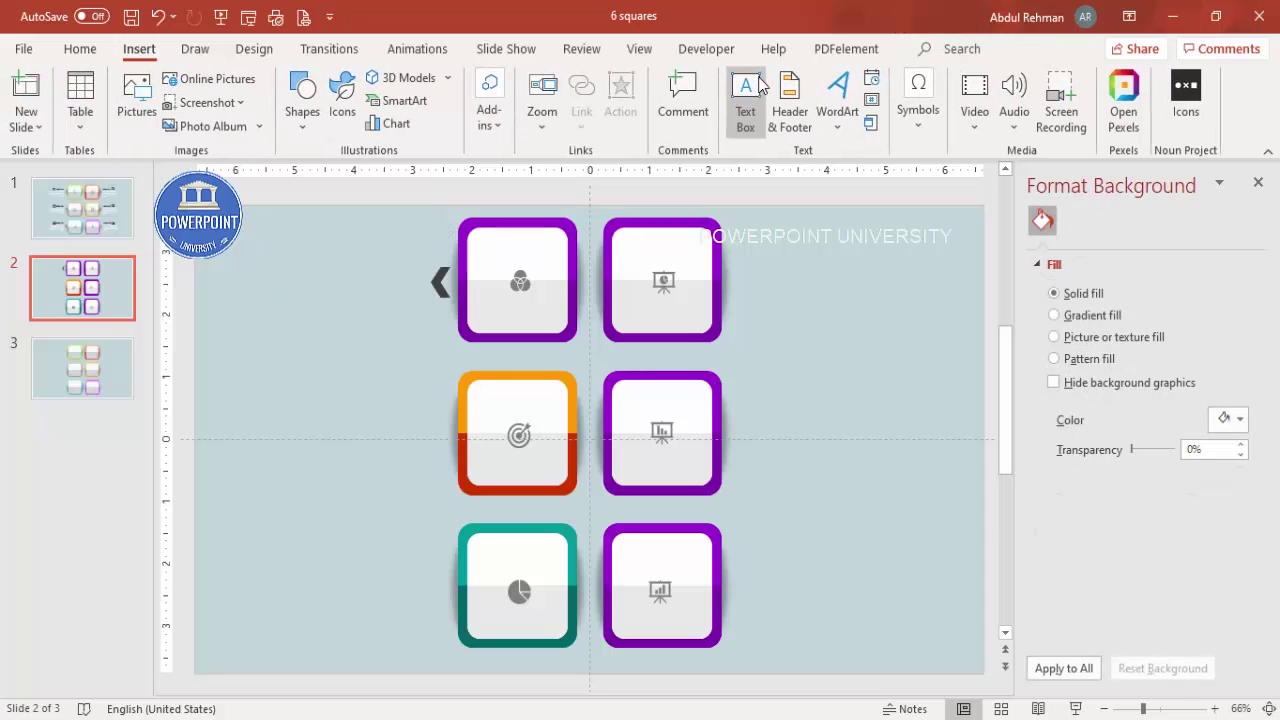
# Add a bold Century Gothic 'YOUR TITLE' text box left of the top-left frame.
pyautogui.click(748, 97)
pyautogui.moveTo(338, 234); pyautogui.dragTo(429, 266)
pyautogui.write('YOUR TITLE')
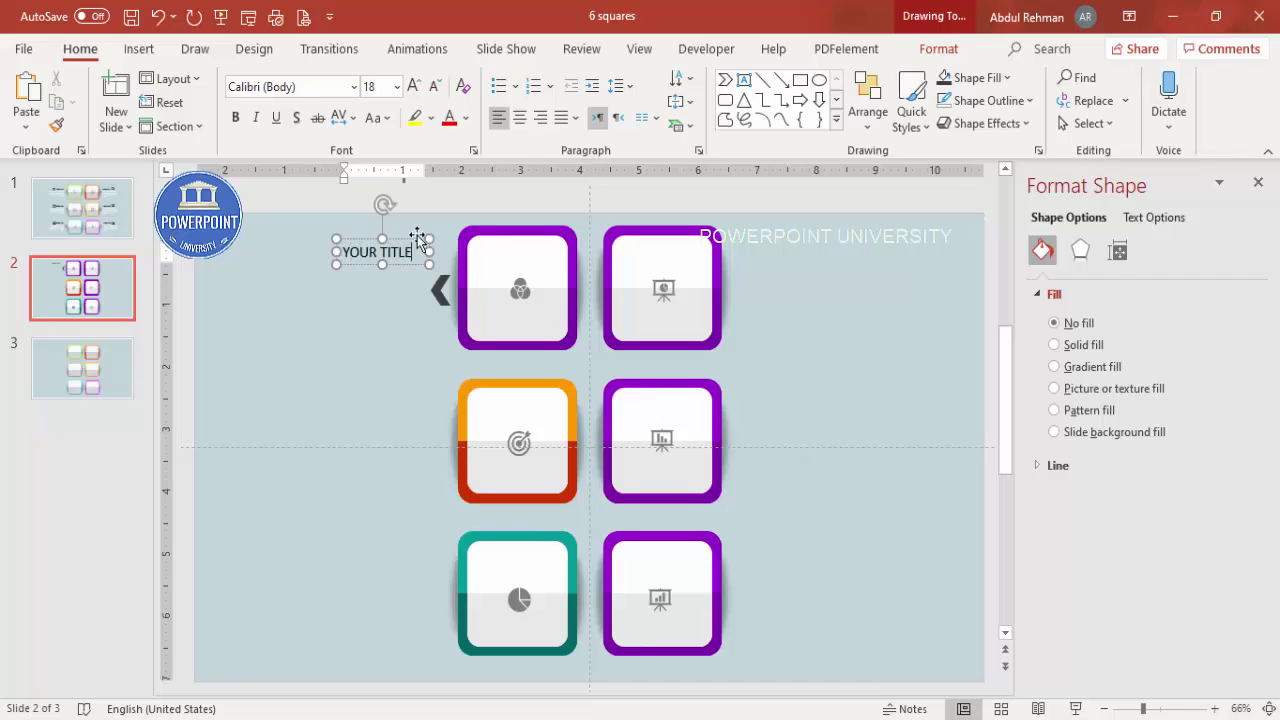
pyautogui.click(414, 238)
pyautogui.write('Ce')
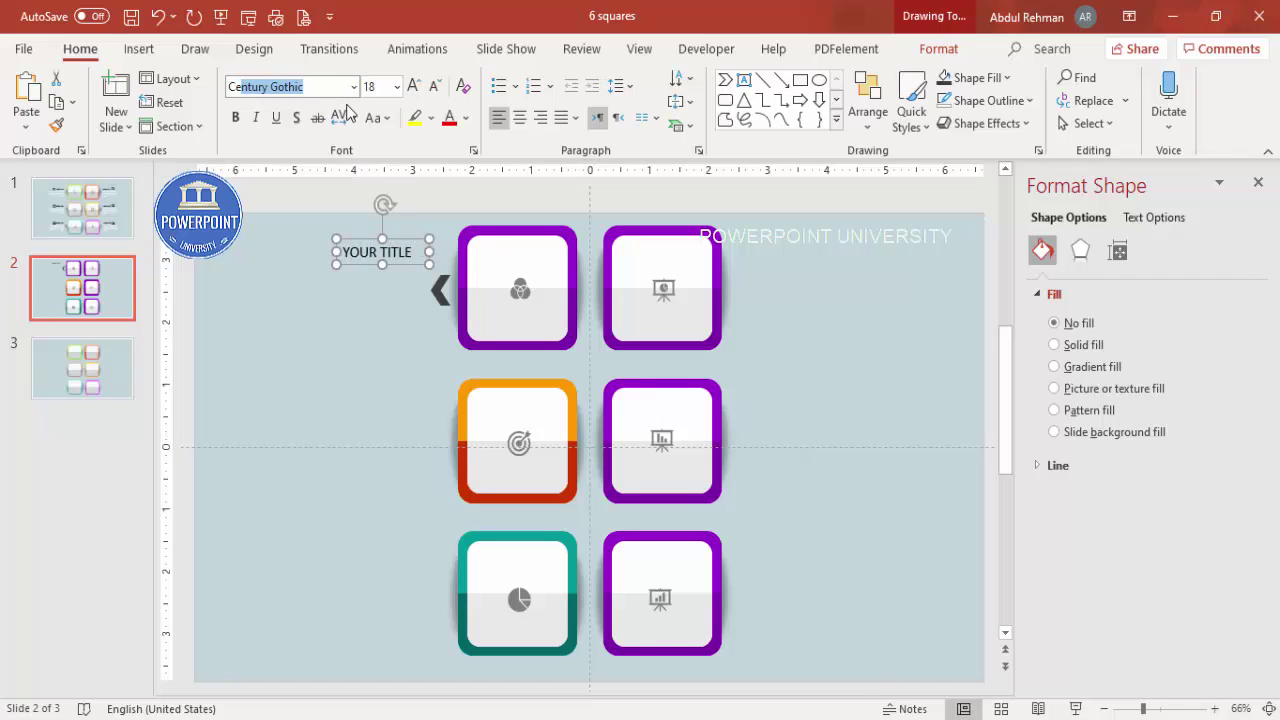
pyautogui.write('ntury')
pyautogui.press('Return')
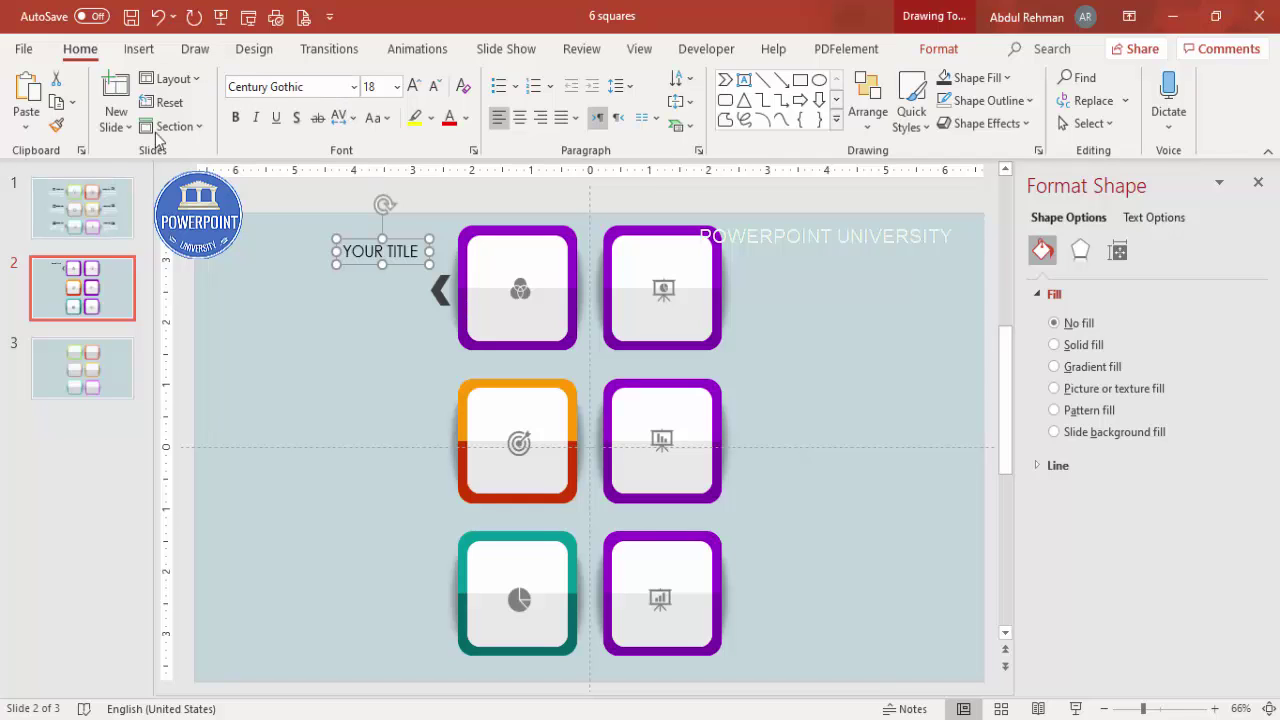
pyautogui.click(237, 120)
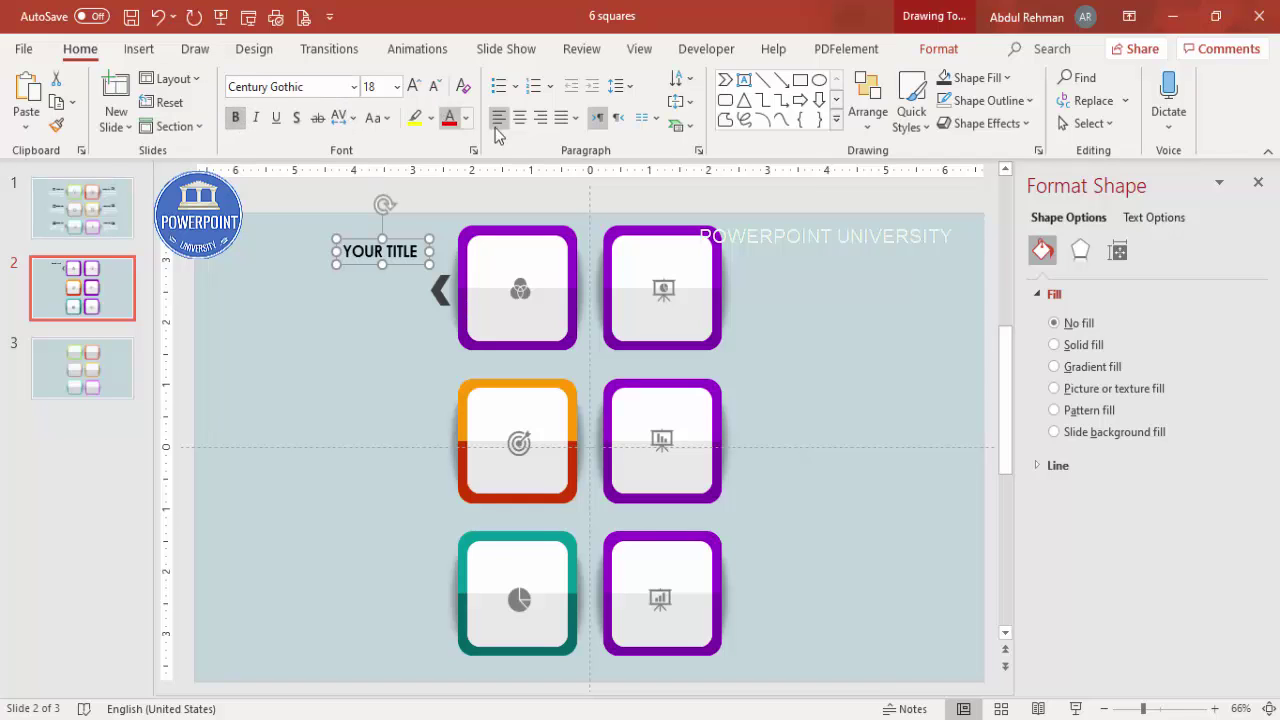
pyautogui.click(240, 254)
# Add an 'Add detail text here' box below it in smaller, right-aligned Century Gothic.
pyautogui.click(139, 48)
pyautogui.click(745, 110)
pyautogui.moveTo(308, 278); pyautogui.dragTo(418, 308)
pyautogui.write('Add')
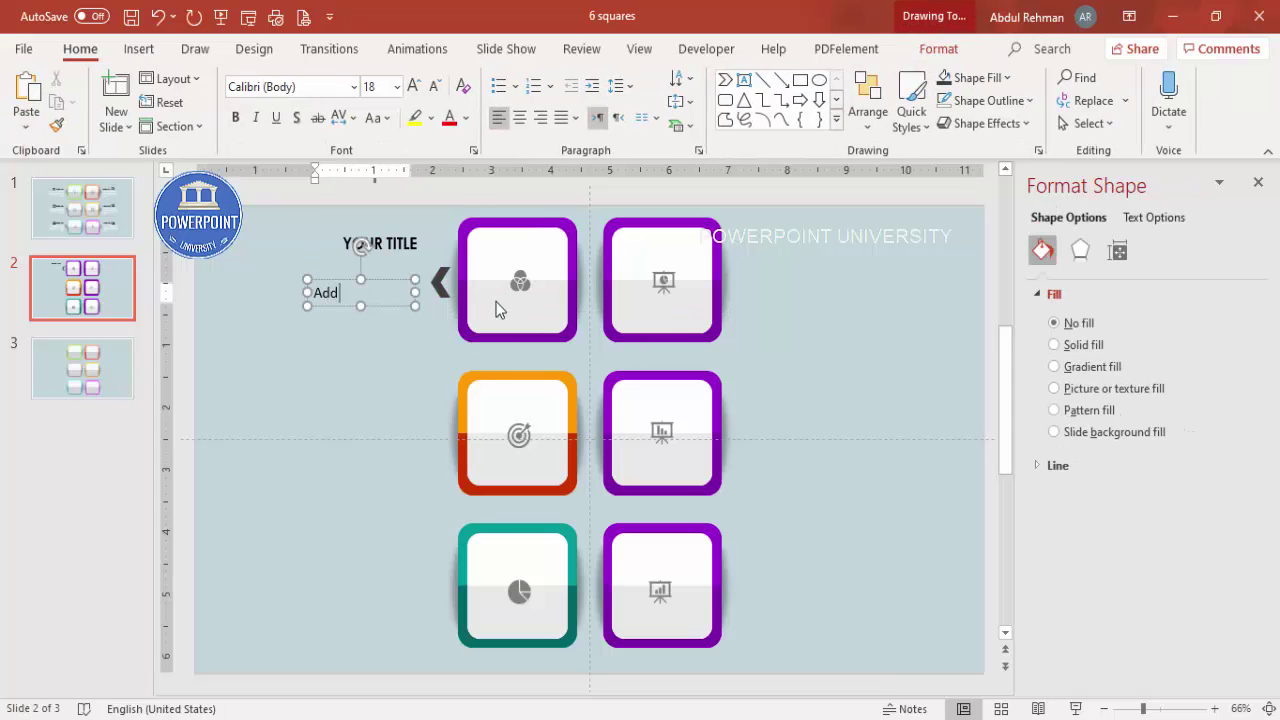
pyautogui.write(' detail text here')
pyautogui.click(405, 289)
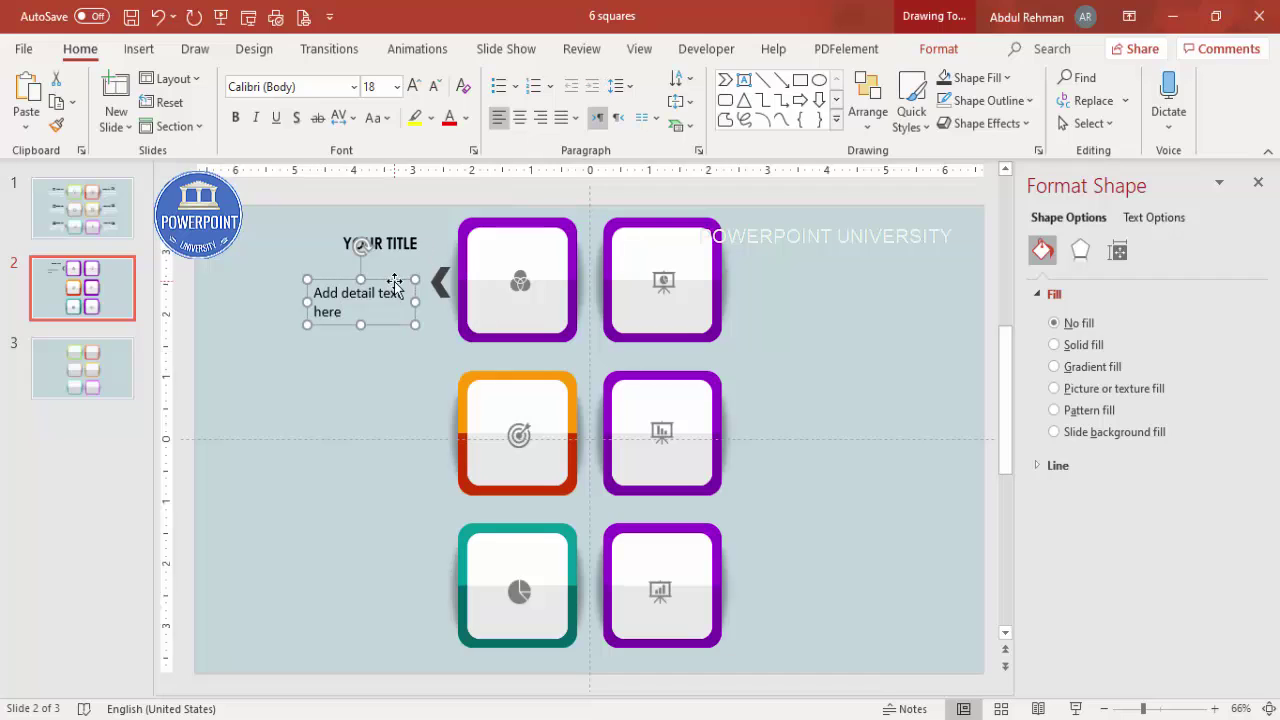
pyautogui.click(325, 87)
pyautogui.write('Century')
pyautogui.press('Return')
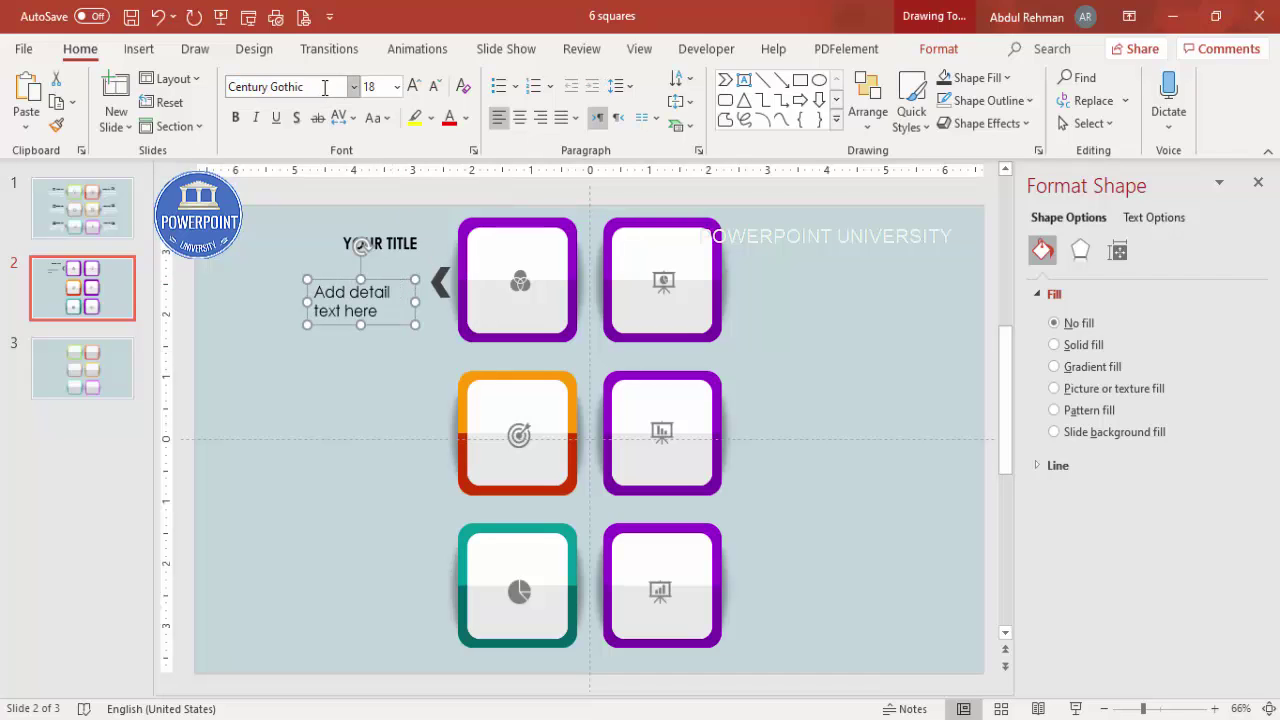
pyautogui.click(436, 87)
pyautogui.click(436, 87)
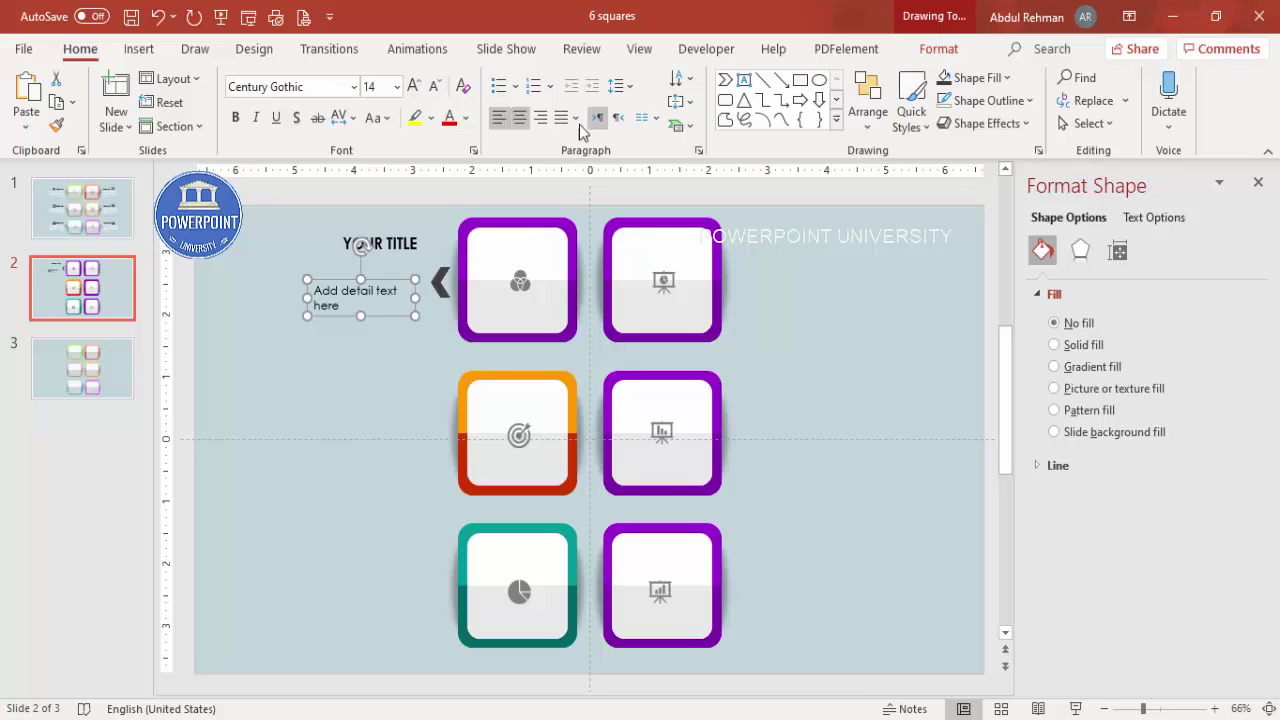
pyautogui.click(540, 117)
# Right-align the title and stack it directly over the detail text beside the chevron.
pyautogui.click(405, 241)
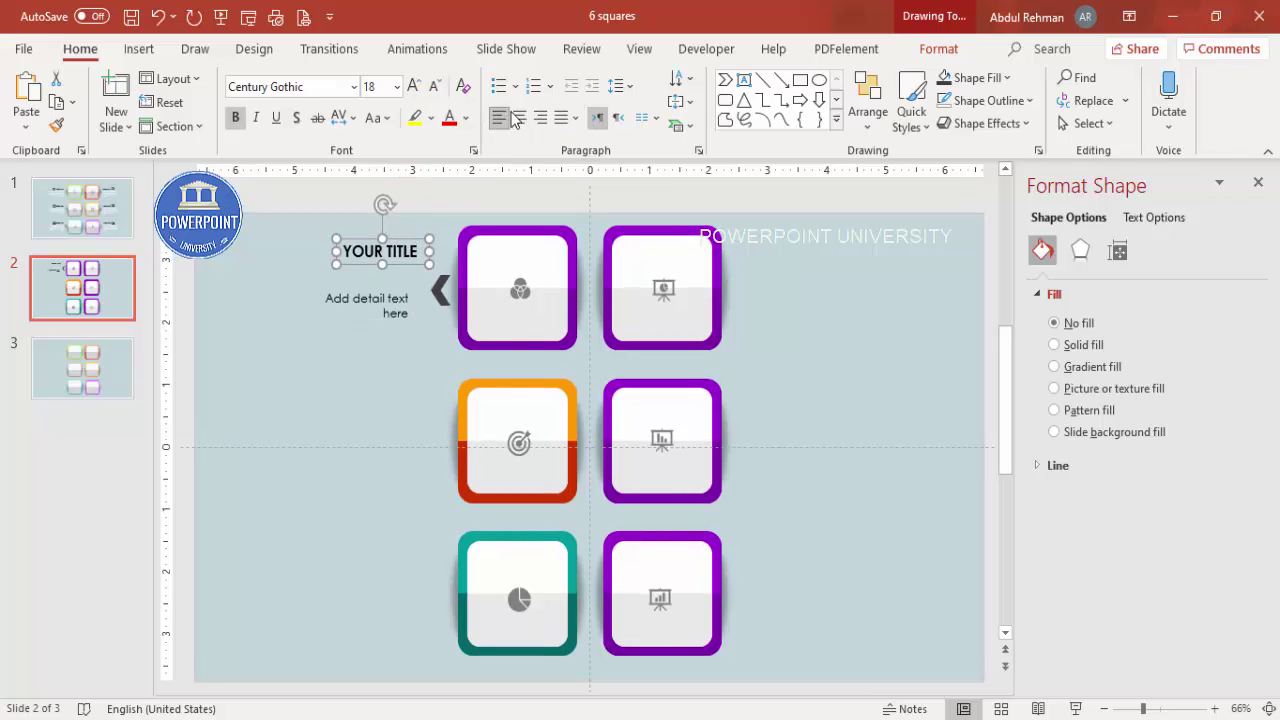
pyautogui.click(540, 117)
pyautogui.click(392, 292)
pyautogui.moveTo(399, 287); pyautogui.dragTo(411, 277)
pyautogui.click(402, 243)
pyautogui.moveTo(408, 233); pyautogui.dragTo(408, 245)
pyautogui.keyDown('shift'); pyautogui.click(392, 291); pyautogui.keyUp('shift')
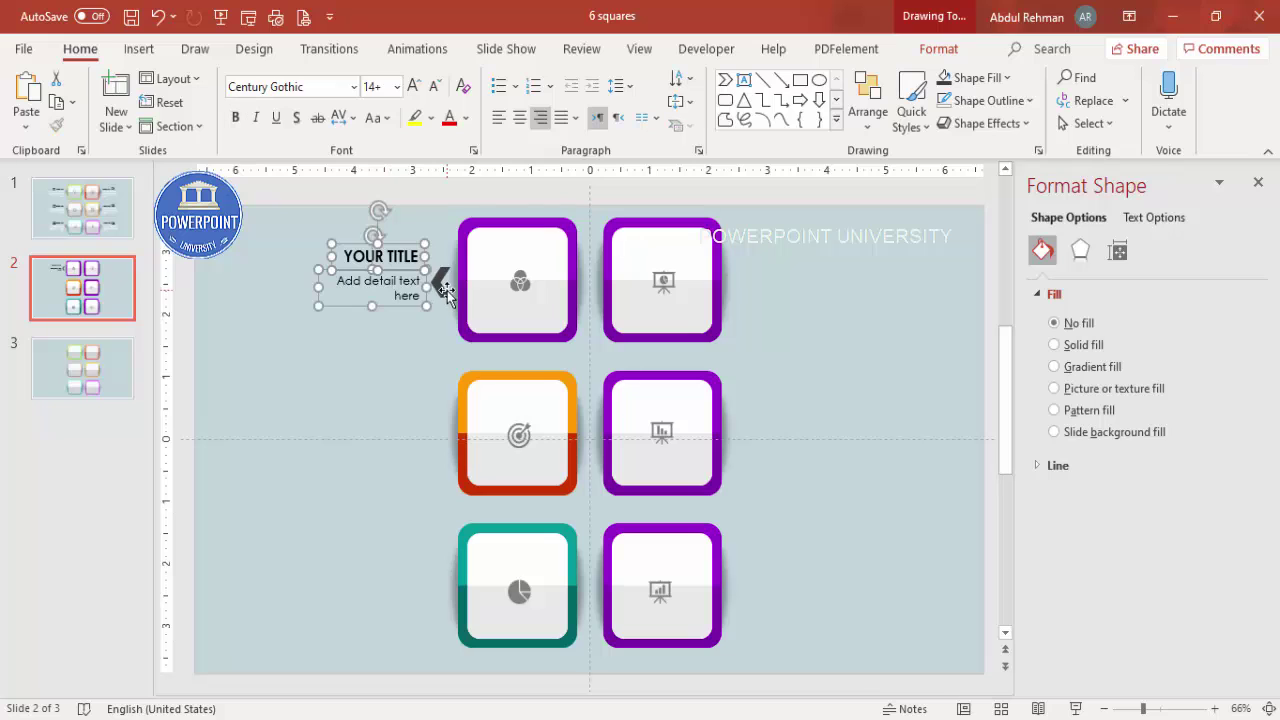
pyautogui.keyDown('shift'); pyautogui.click(442, 277); pyautogui.keyUp('shift')
pyautogui.click(406, 330)
pyautogui.click(380, 256)
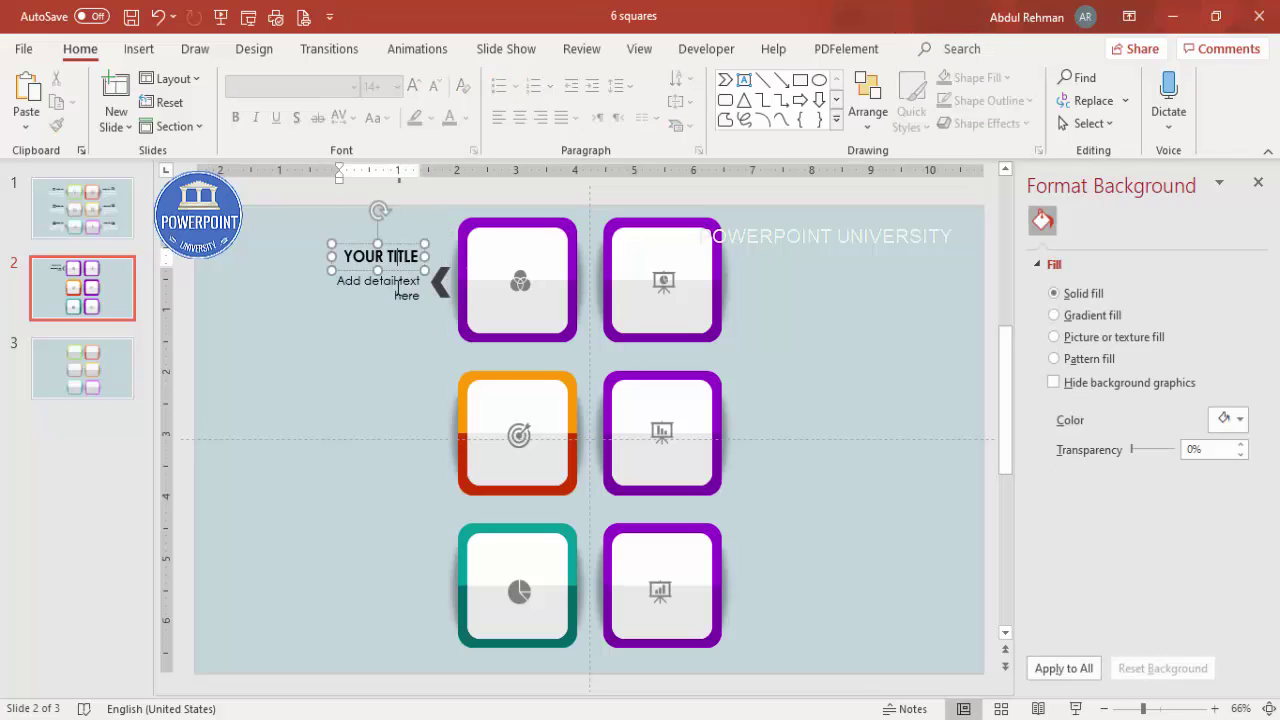
# Duplicate the title, detail text and chevron set down beside the lower-left squares.
pyautogui.keyDown('shift'); pyautogui.click(380, 288); pyautogui.keyUp('shift')
pyautogui.hotkey('ctrl', 'z')
pyautogui.hotkey('ctrl', 'z')
pyautogui.hotkey('ctrl', 'z')
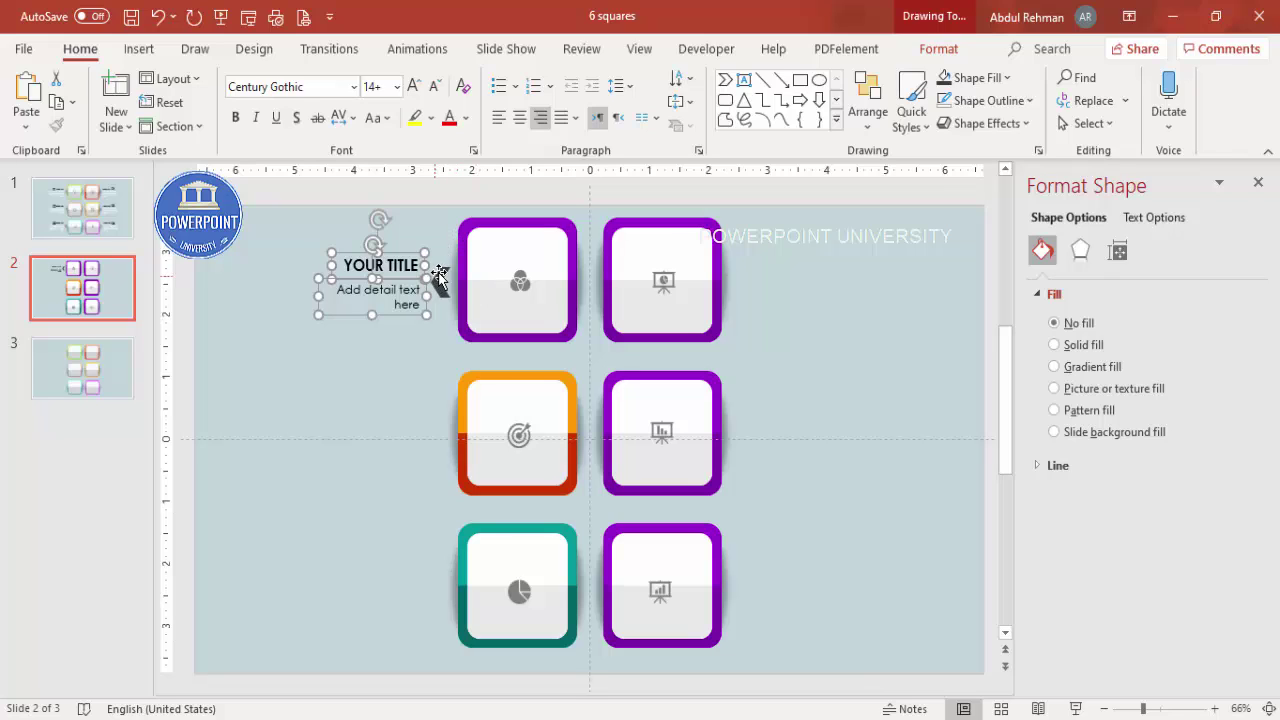
pyautogui.keyDown('shift'); pyautogui.click(440, 282); pyautogui.keyUp('shift')
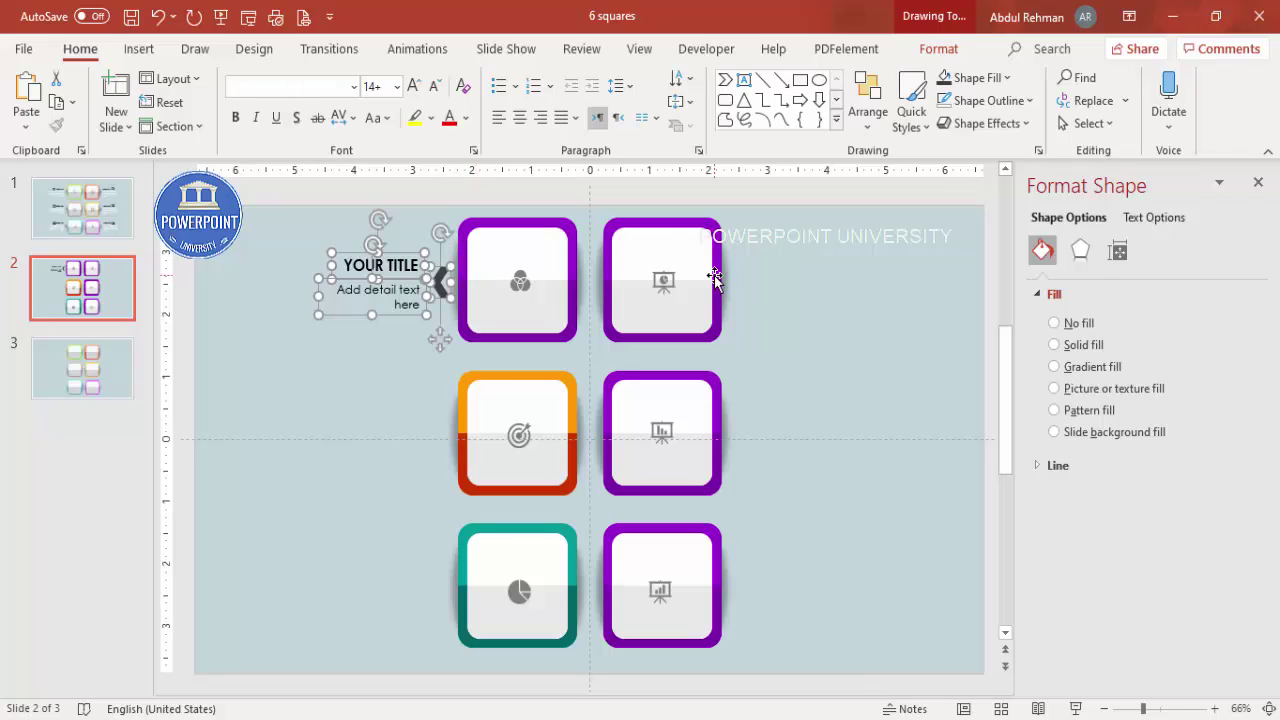
pyautogui.moveTo(436, 292); pyautogui.dragTo(402, 655)
# Place a copy beside the bottom-right square, moving its chevron next to the square.
pyautogui.scroll(-2, 406, 578)
pyautogui.moveTo(402, 586); pyautogui.dragTo(848, 437)
pyautogui.scroll(2, 848, 437)
pyautogui.click(900, 590)
pyautogui.moveTo(883, 576); pyautogui.dragTo(738, 574)
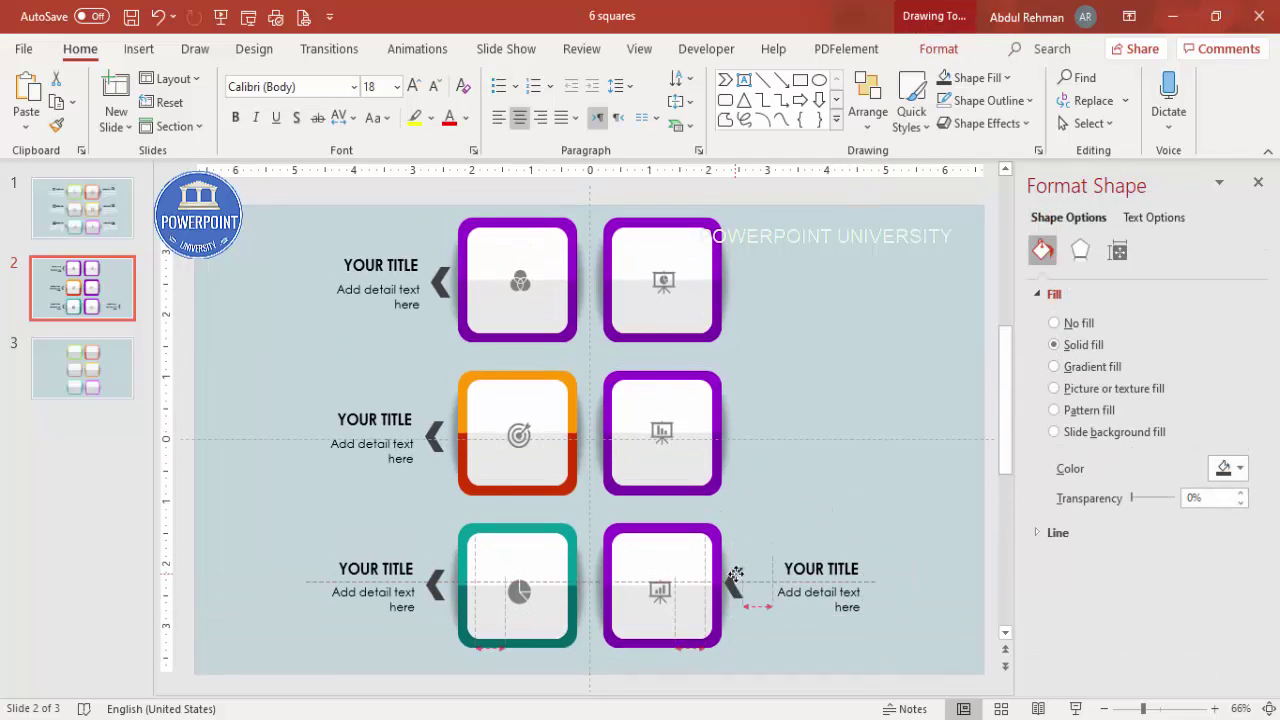
# Flip the bottom-right chevron horizontally so it points right, next to the square.
pyautogui.click(938, 48)
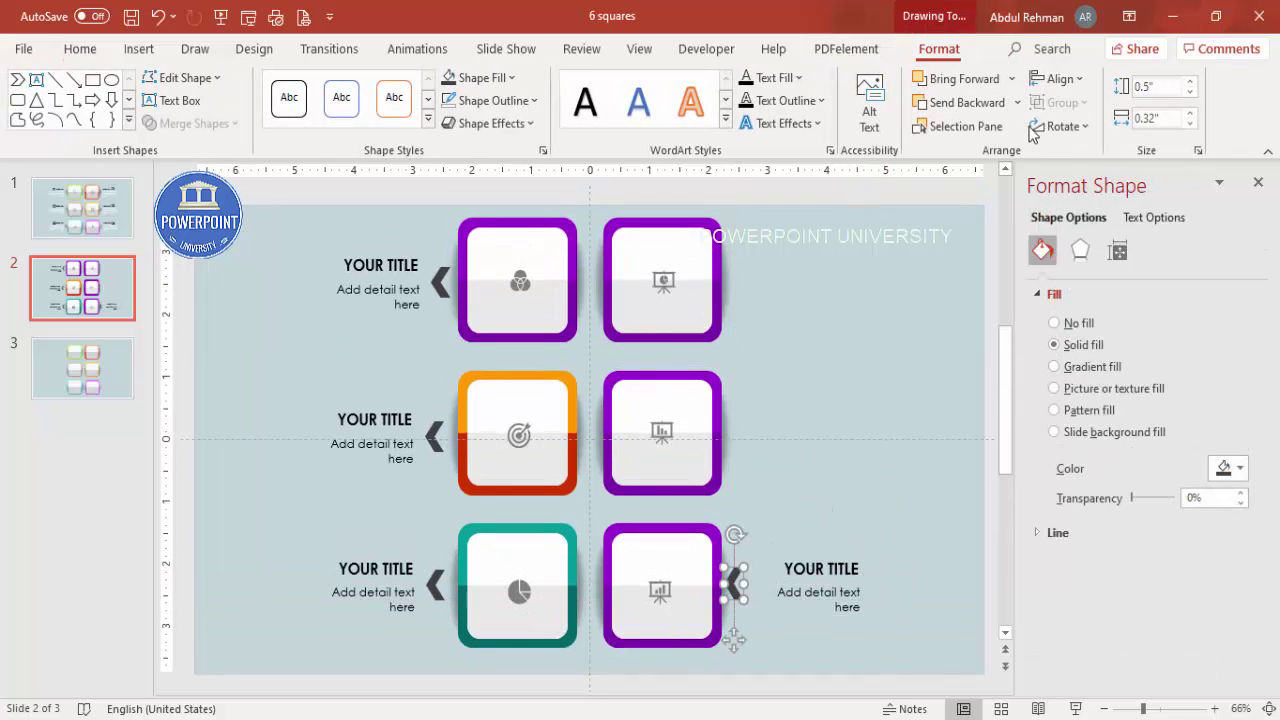
pyautogui.click(1062, 126)
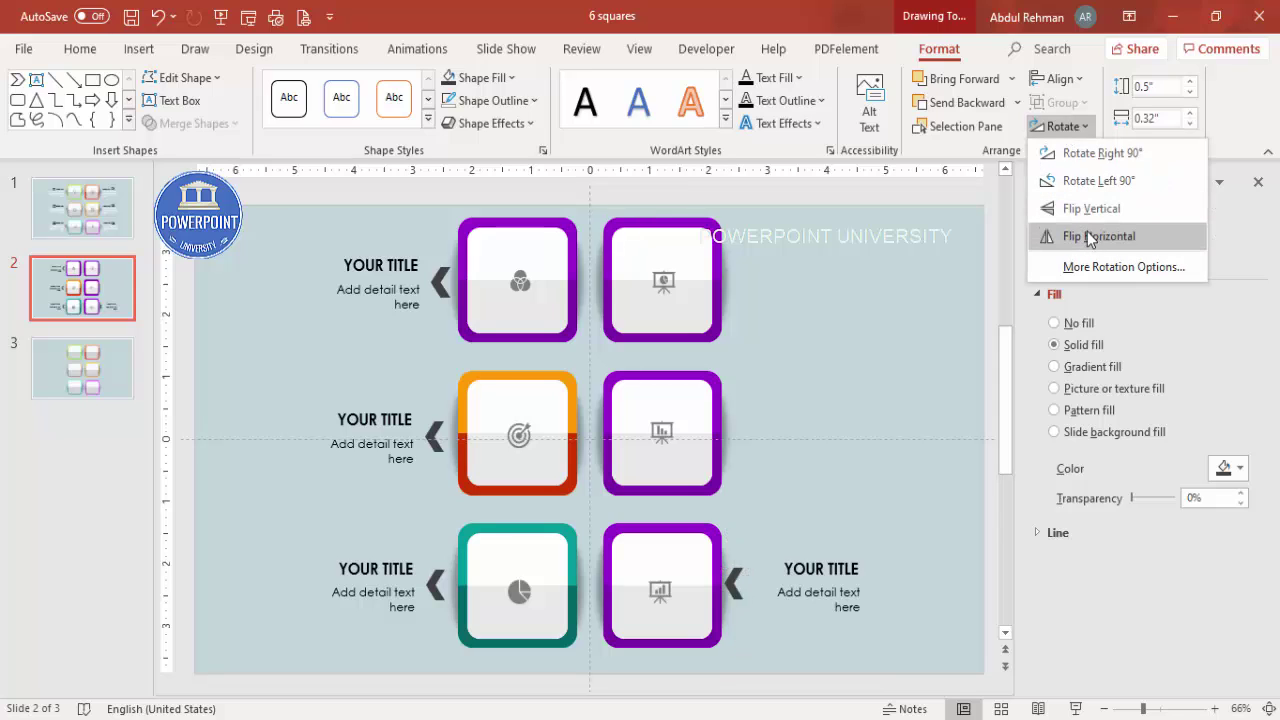
pyautogui.click(1088, 234)
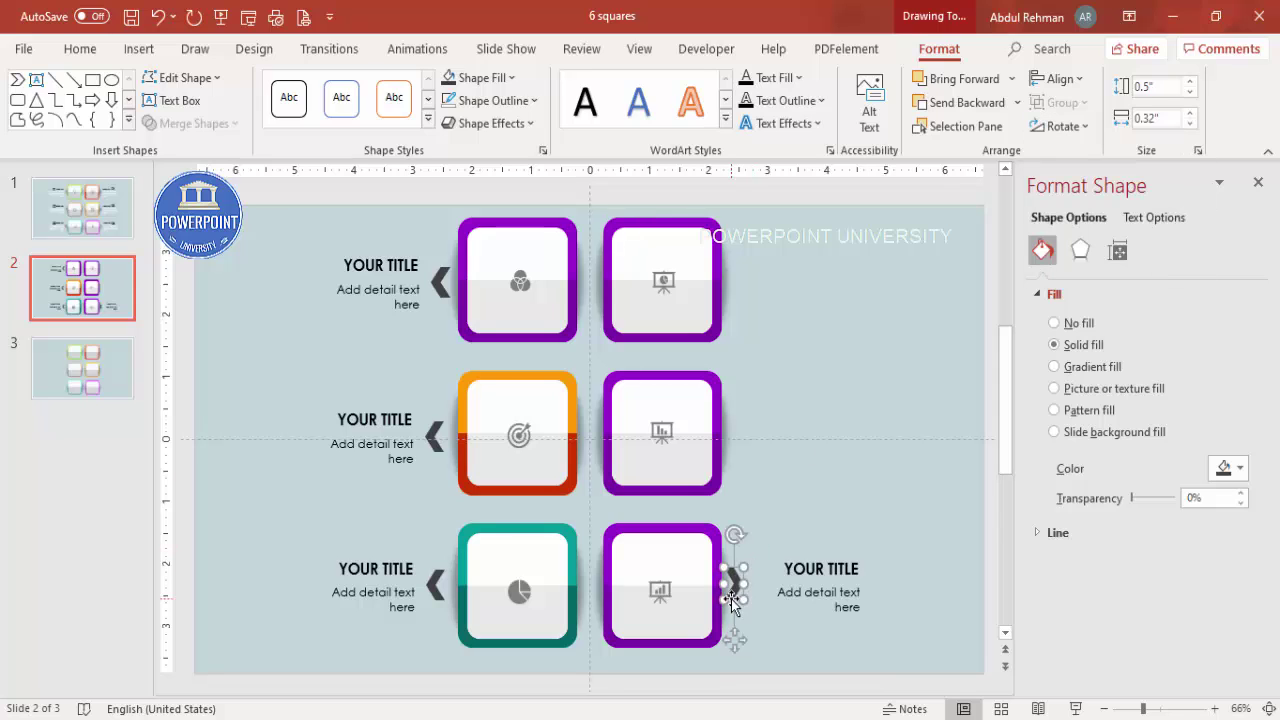
pyautogui.moveTo(733, 597); pyautogui.dragTo(739, 598)
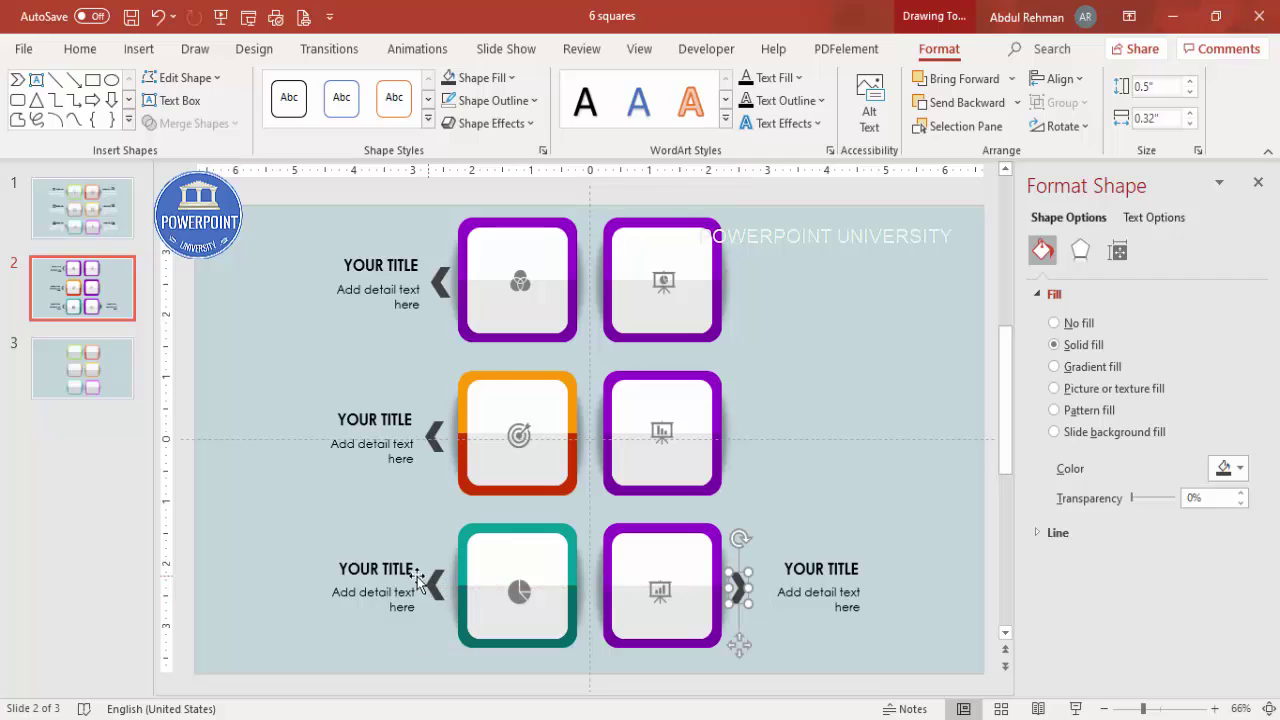
# Left-align the bottom-right title and detail text and set them beside the chevron.
pyautogui.click(837, 565)
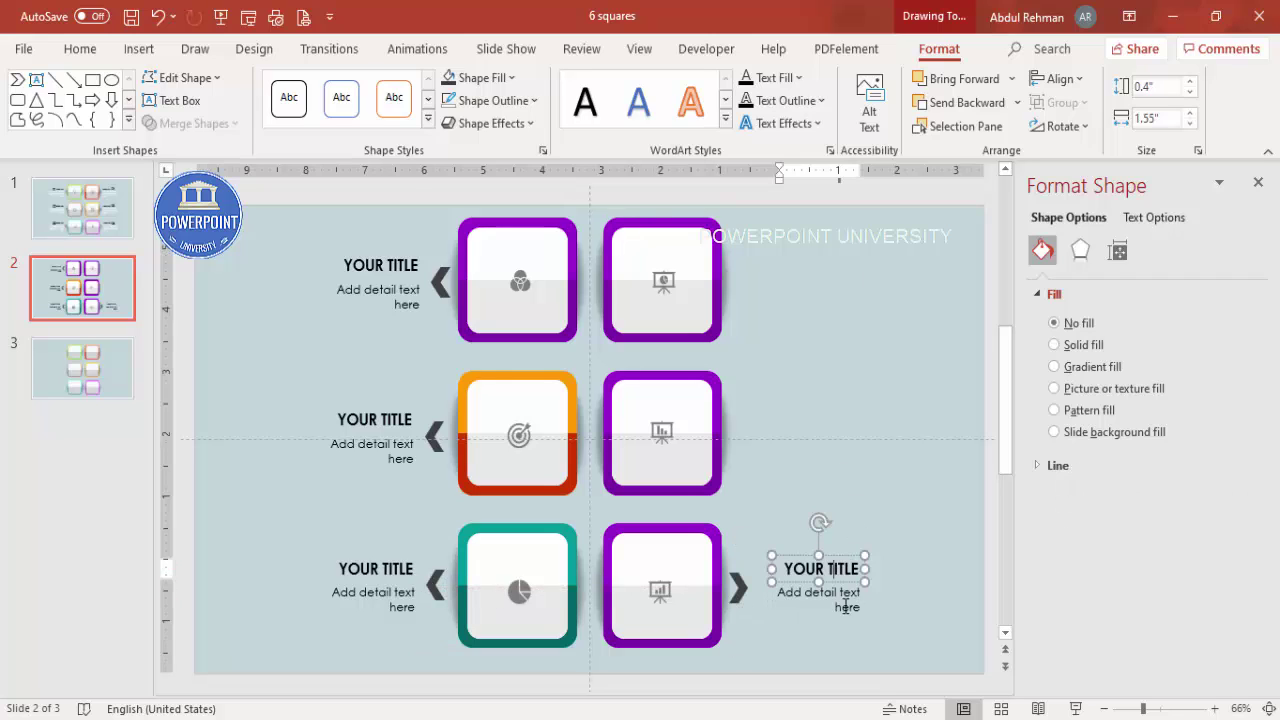
pyautogui.keyDown('shift'); pyautogui.click(866, 570); pyautogui.keyUp('shift')
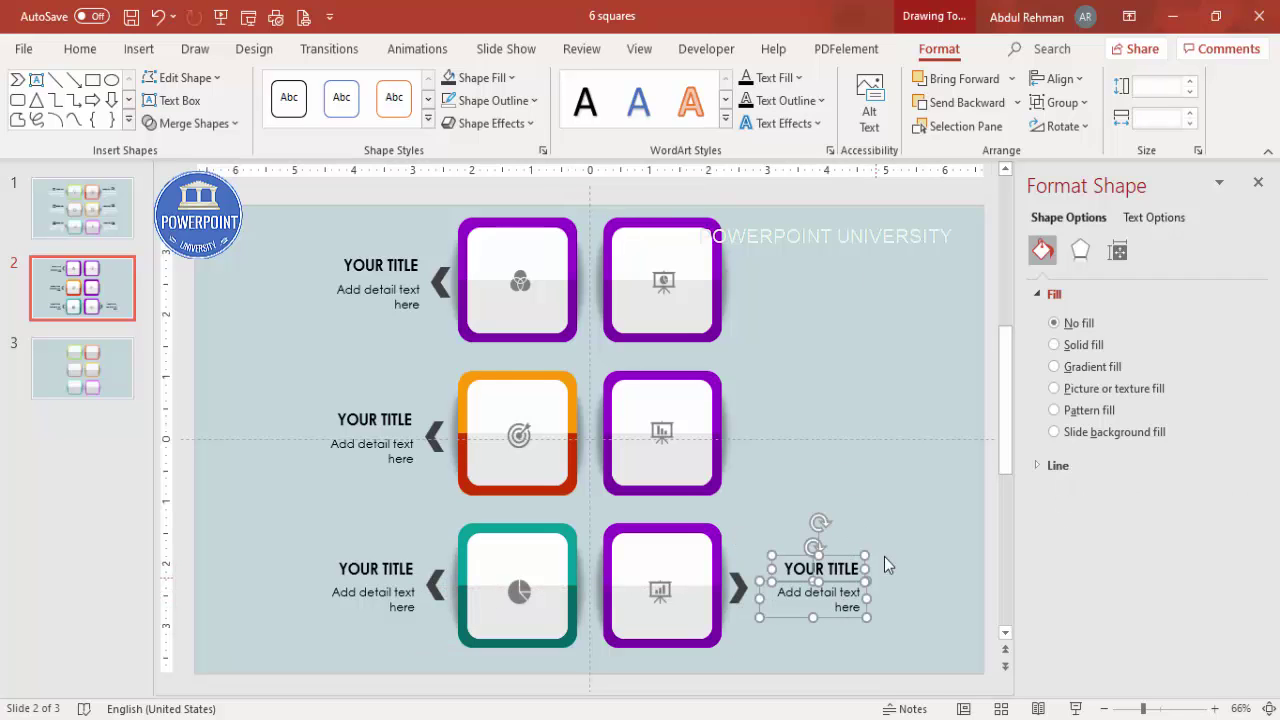
pyautogui.click(1055, 85)
pyautogui.click(1086, 104)
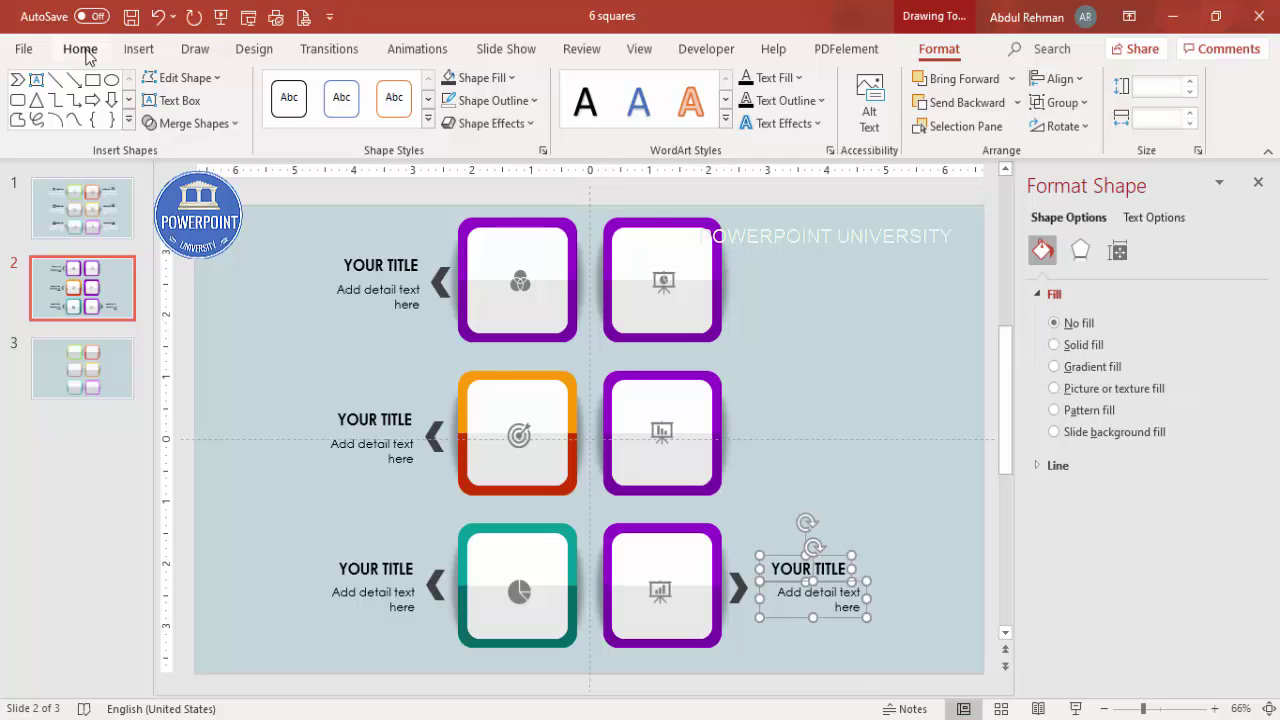
pyautogui.click(80, 49)
pyautogui.click(498, 117)
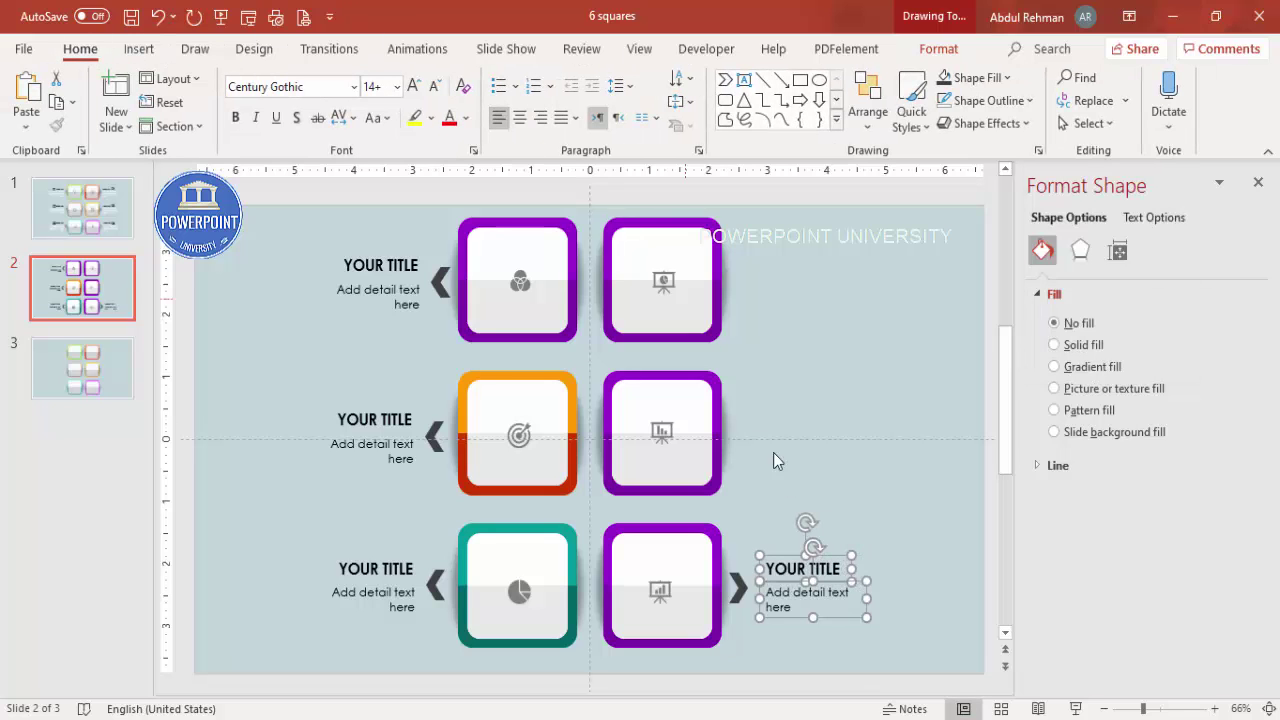
pyautogui.moveTo(790, 556); pyautogui.dragTo(775, 560)
# Duplicate the right-hand label set beside the middle-right and top-right squares.
pyautogui.keyDown('shift'); pyautogui.click(738, 604); pyautogui.keyUp('shift')
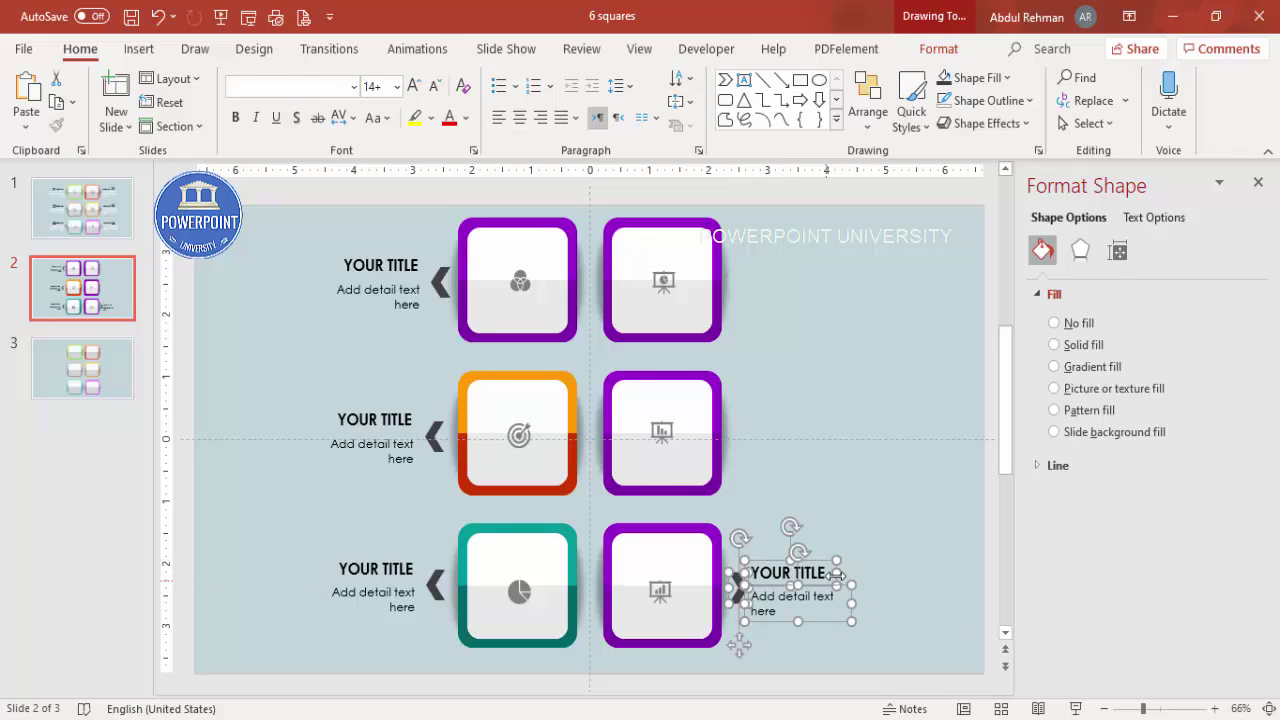
pyautogui.hotkey('ctrl', 'd')
pyautogui.moveTo(833, 570); pyautogui.dragTo(826, 407)
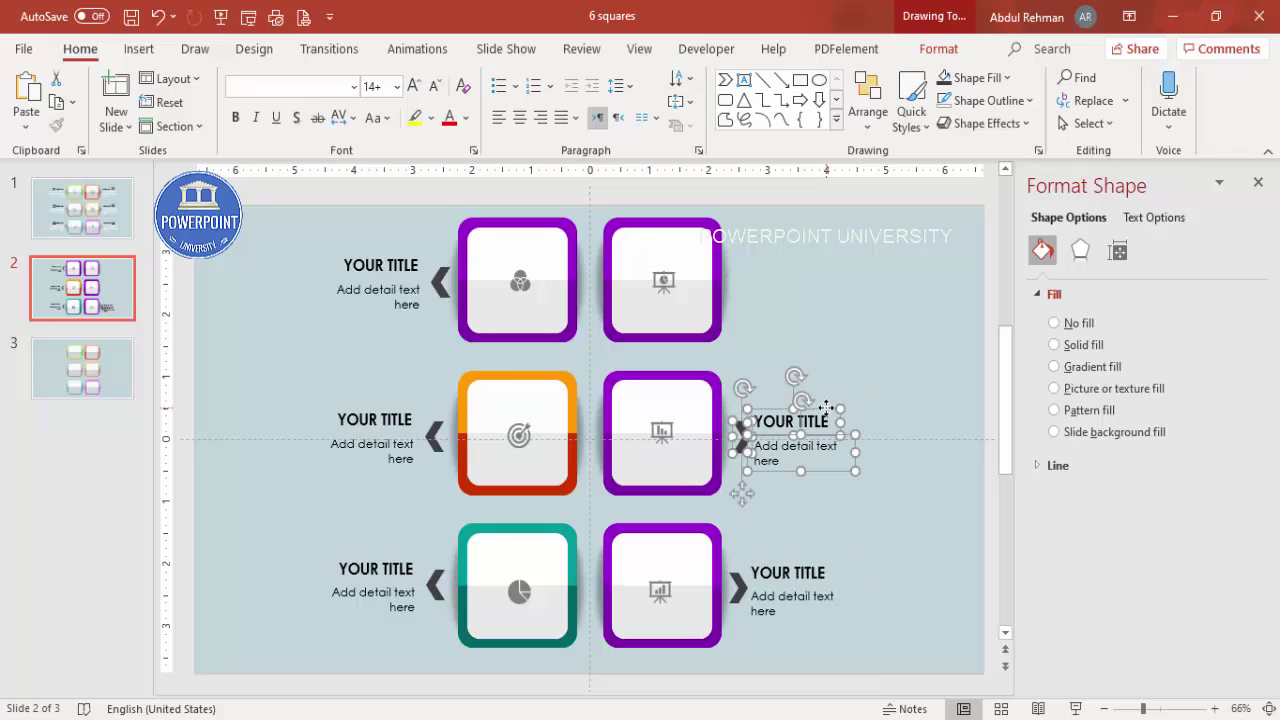
pyautogui.hotkey('ctrl', 'd')
pyautogui.moveTo(820, 263); pyautogui.dragTo(817, 252)
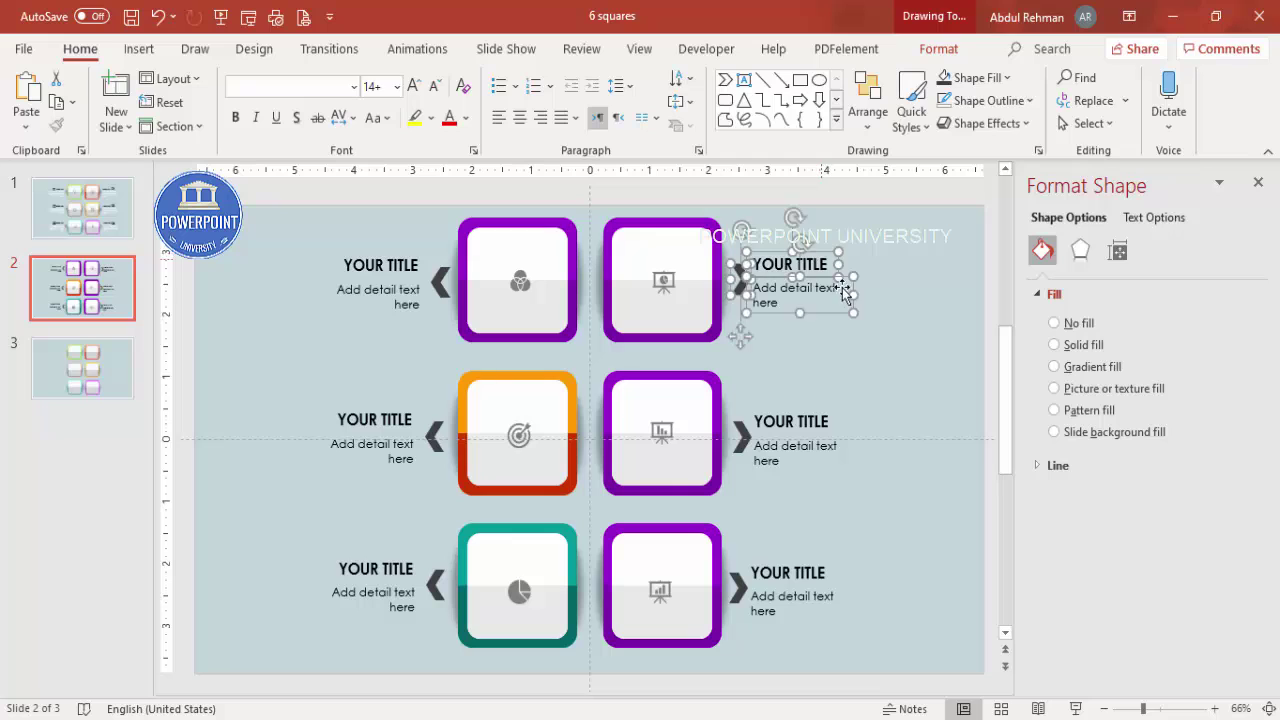
pyautogui.click(889, 335)
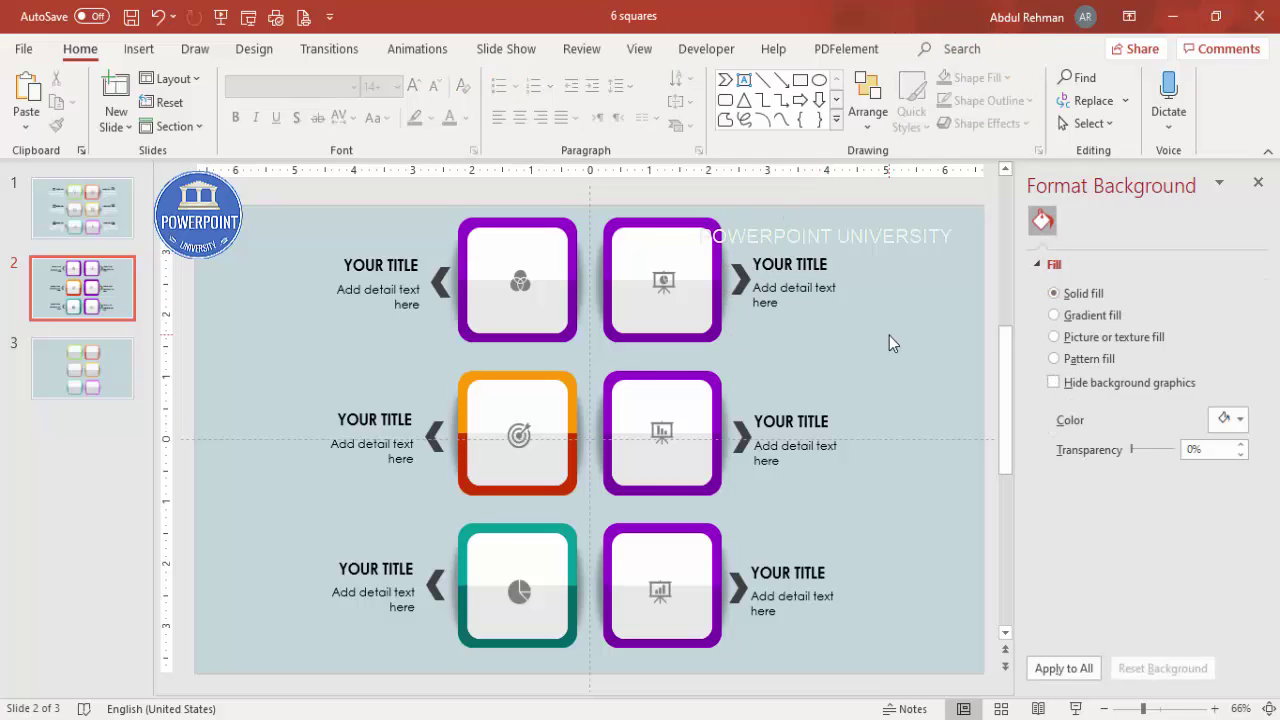
pyautogui.click(393, 251)
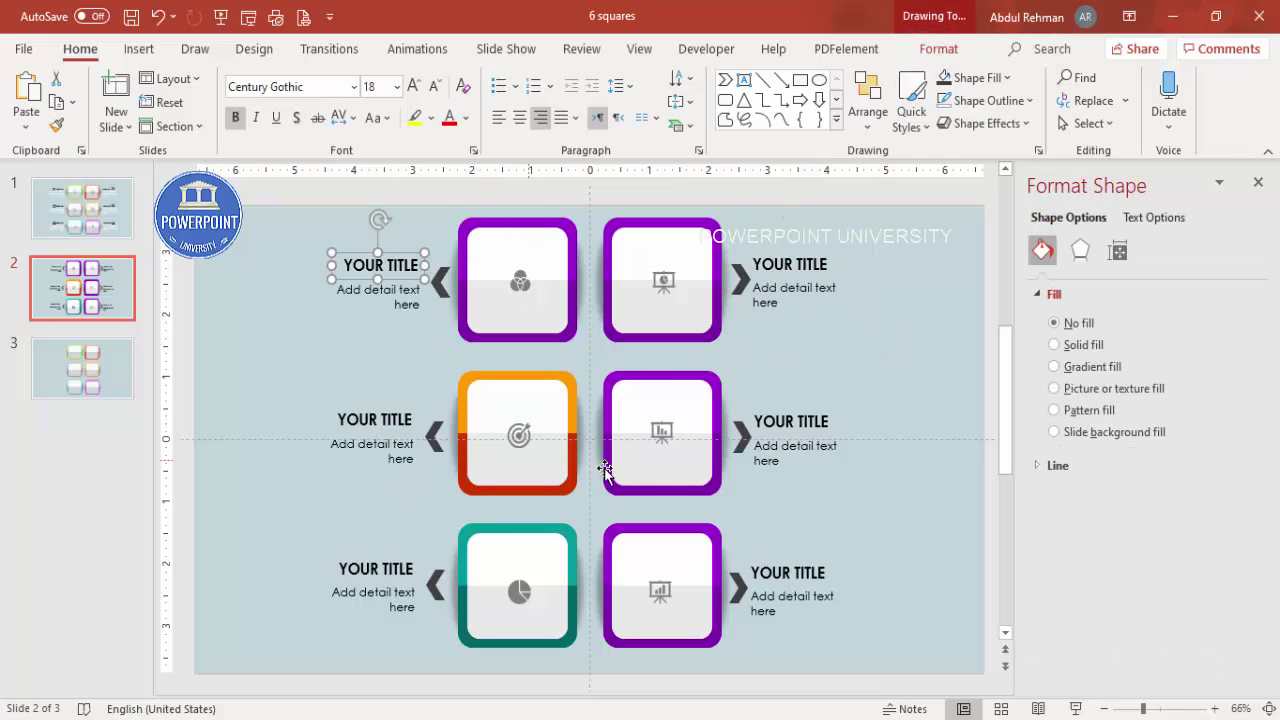